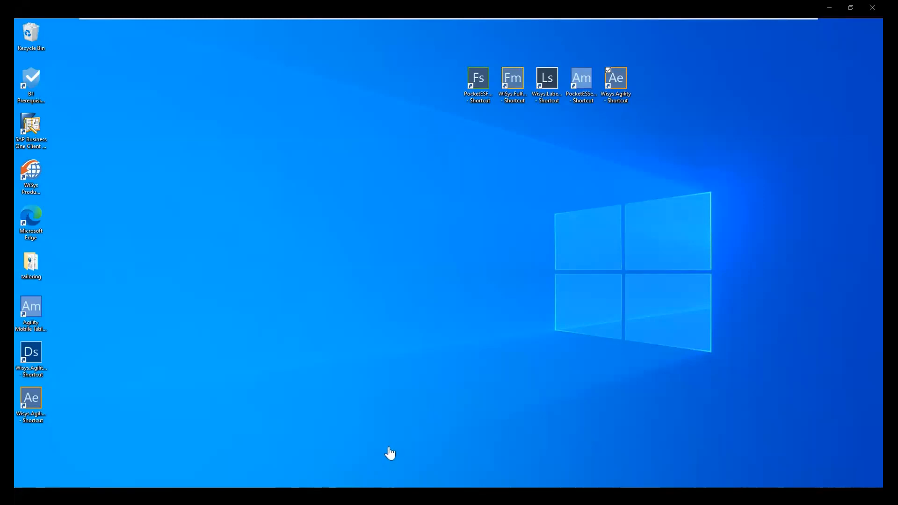
# Restart the Agility 360 app on the handheld emulator from its home screen.
pyautogui.click(281, 495)
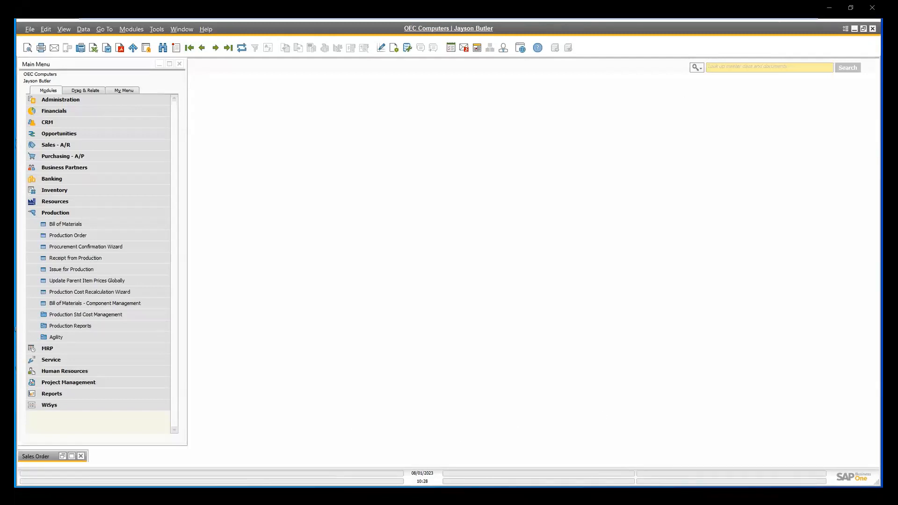
pyautogui.hotkey('alt', 'Tab')
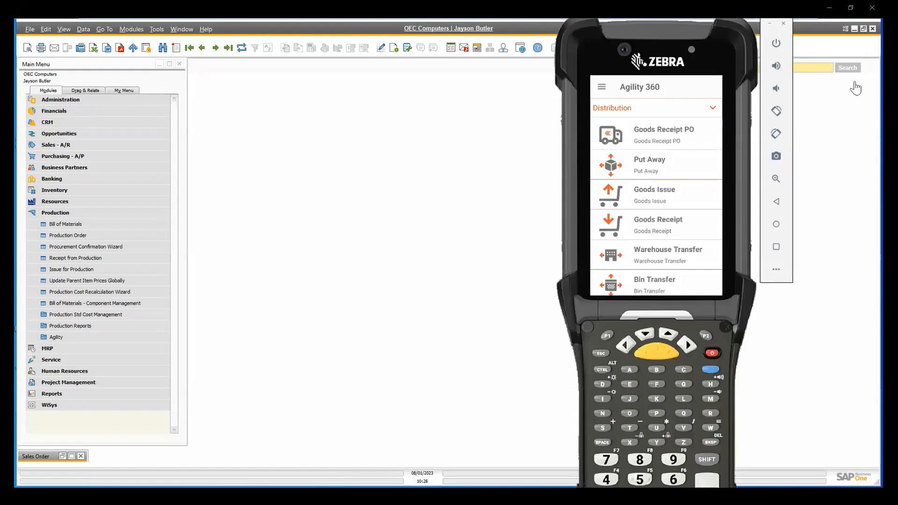
pyautogui.click(776, 246)
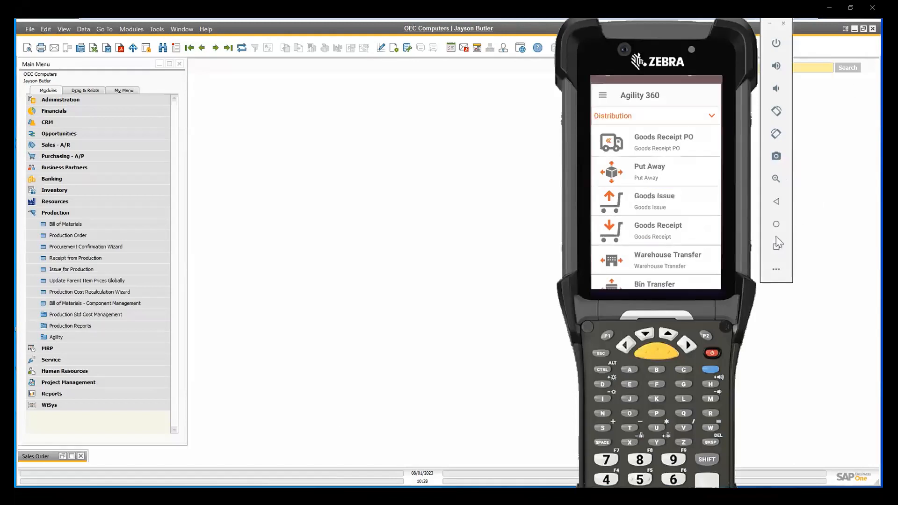
pyautogui.click(711, 101)
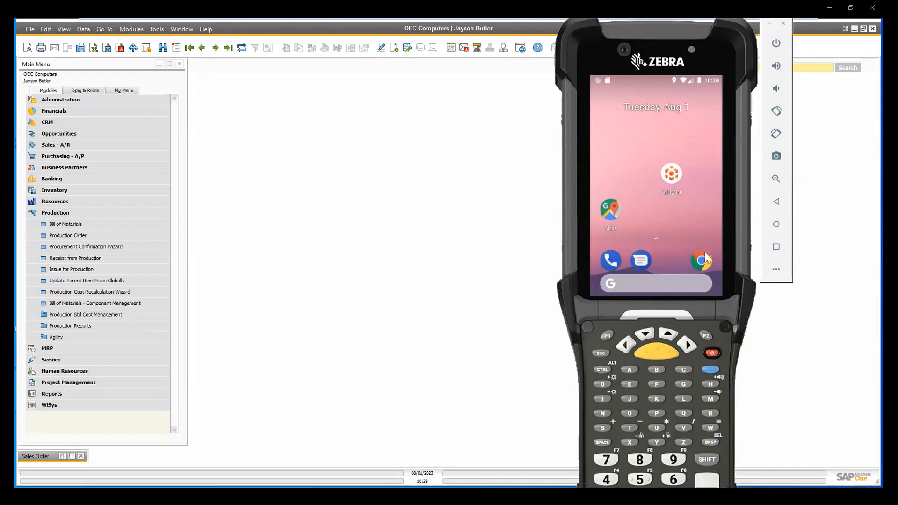
pyautogui.click(675, 172)
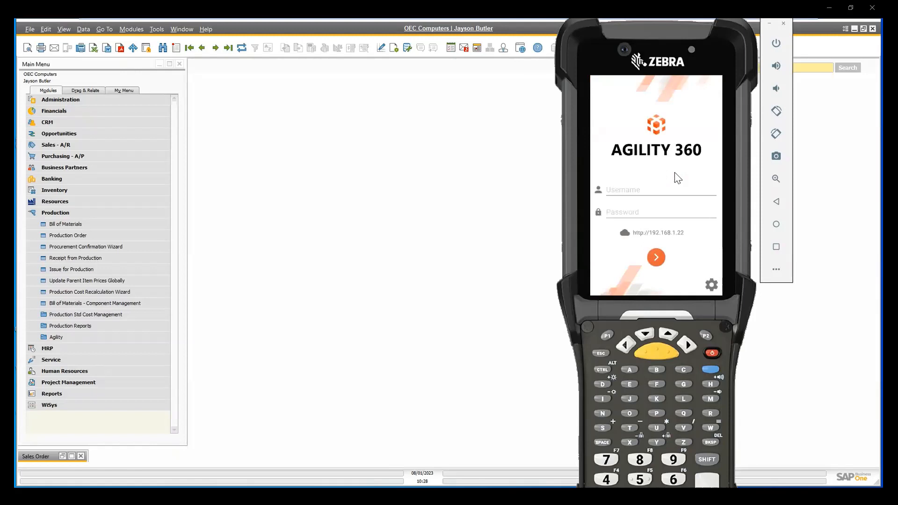
# Sign in to Agility 360 by entering the username and the account password.
pyautogui.click(640, 191)
pyautogui.write('manager')
pyautogui.press('Tab')
pyautogui.write('ma')
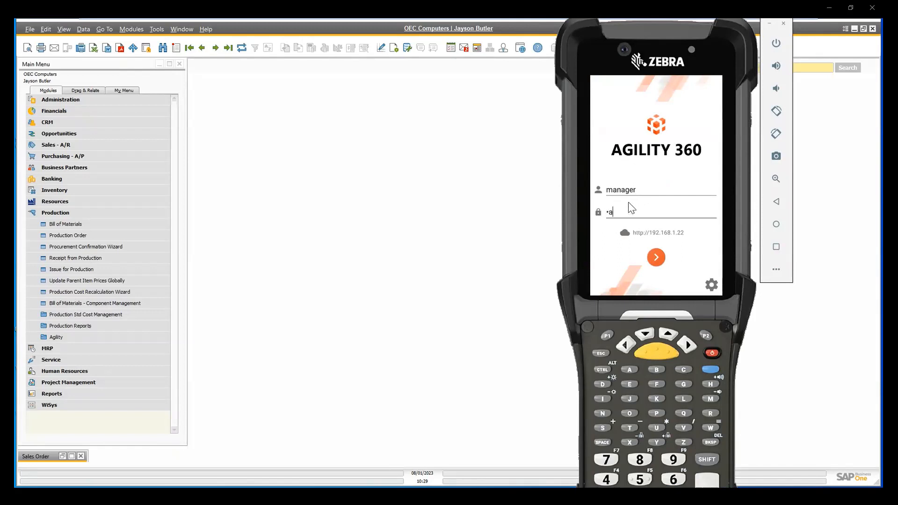
pyautogui.write('nager')
pyautogui.press('Return')
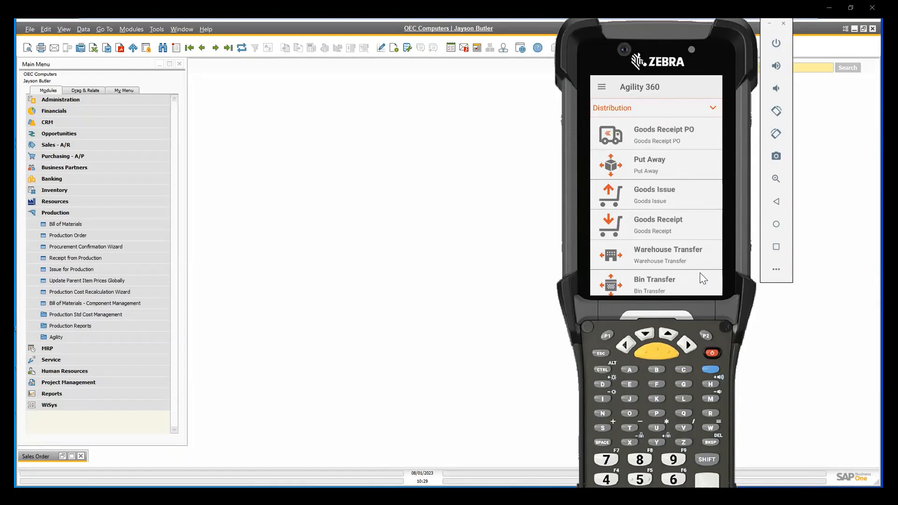
# Switch the Agility 360 function list to Production and back to Distribution.
pyautogui.click(683, 109)
pyautogui.click(633, 195)
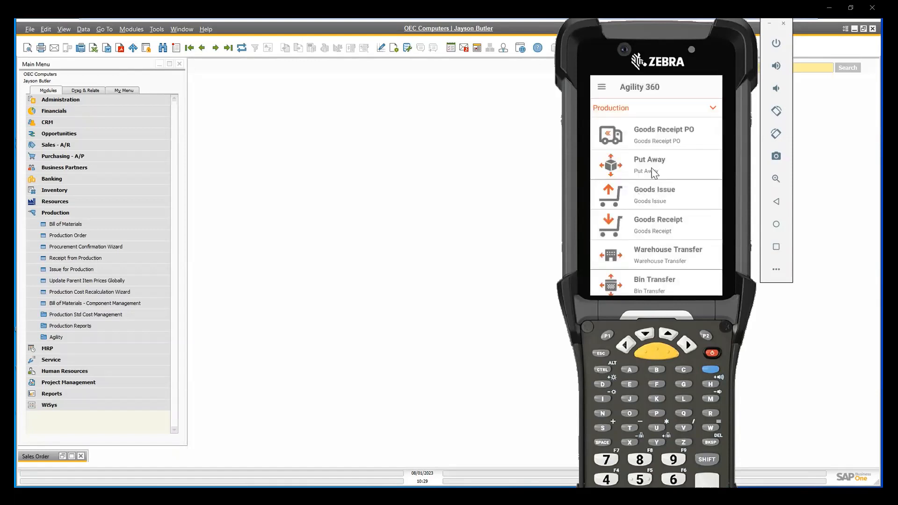
pyautogui.moveTo(681, 152); pyautogui.dragTo(672, 278)
pyautogui.click(625, 110)
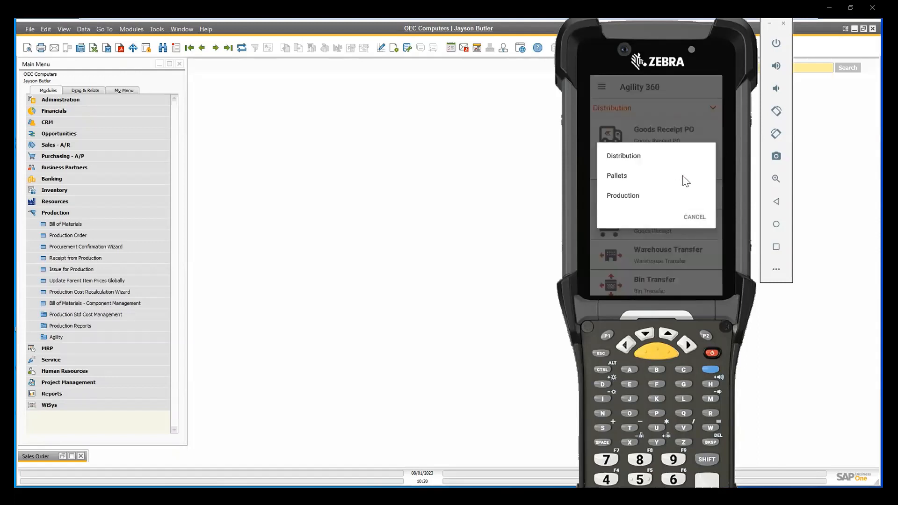
pyautogui.click(632, 161)
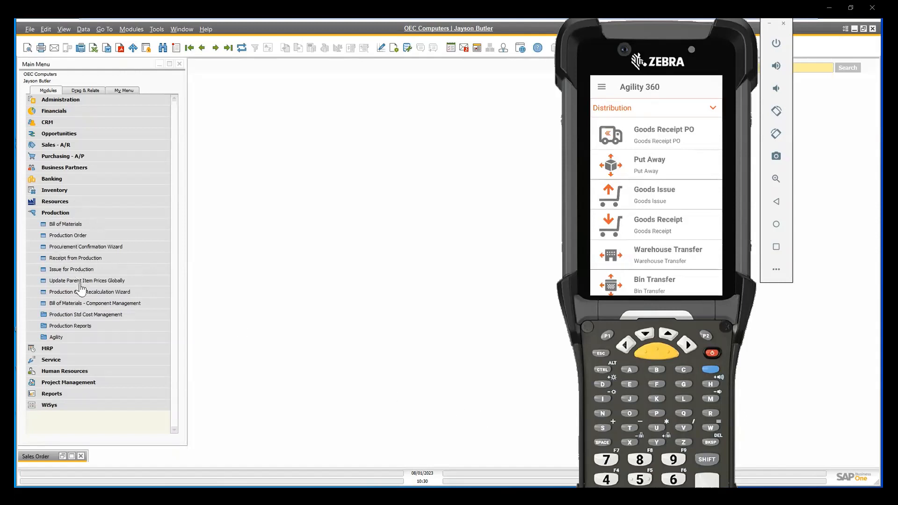
# In SAP Business One, open a maximized Purchase Order form from Purchasing - A/P and browse to the second-to-last order.
pyautogui.click(58, 156)
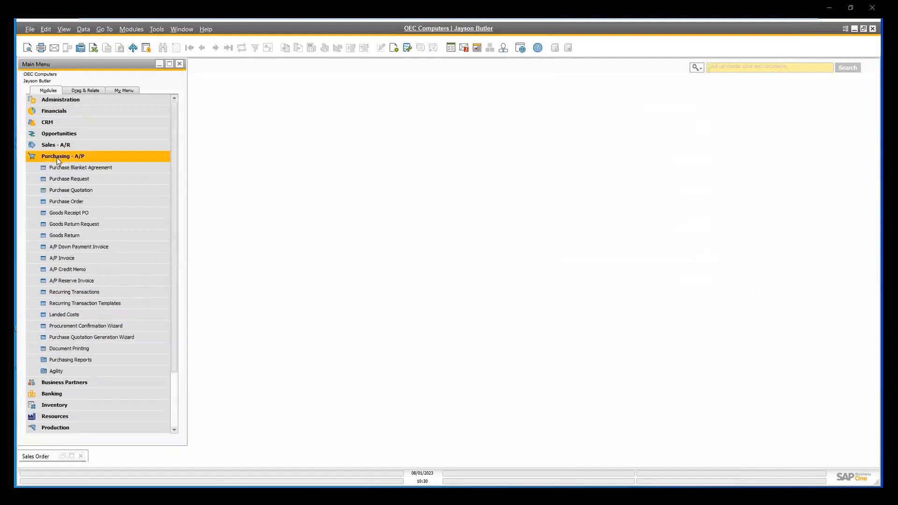
pyautogui.click(88, 201)
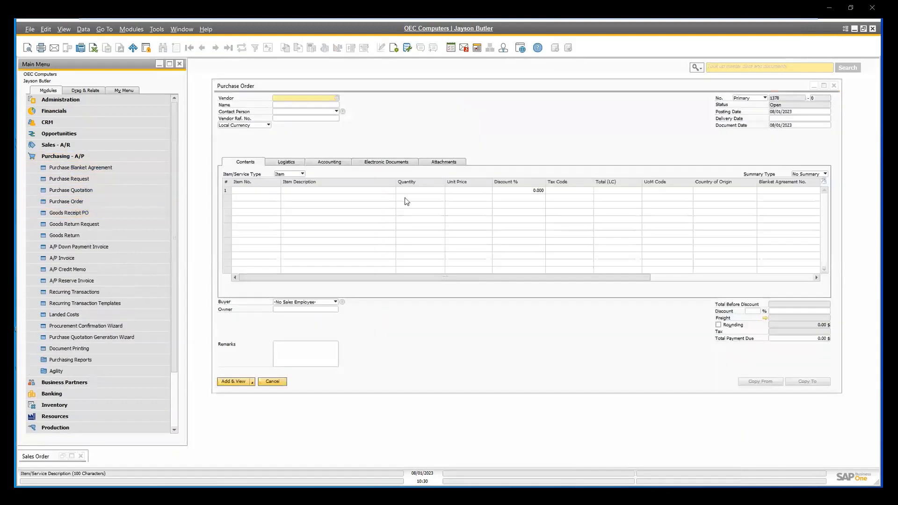
pyautogui.click(824, 86)
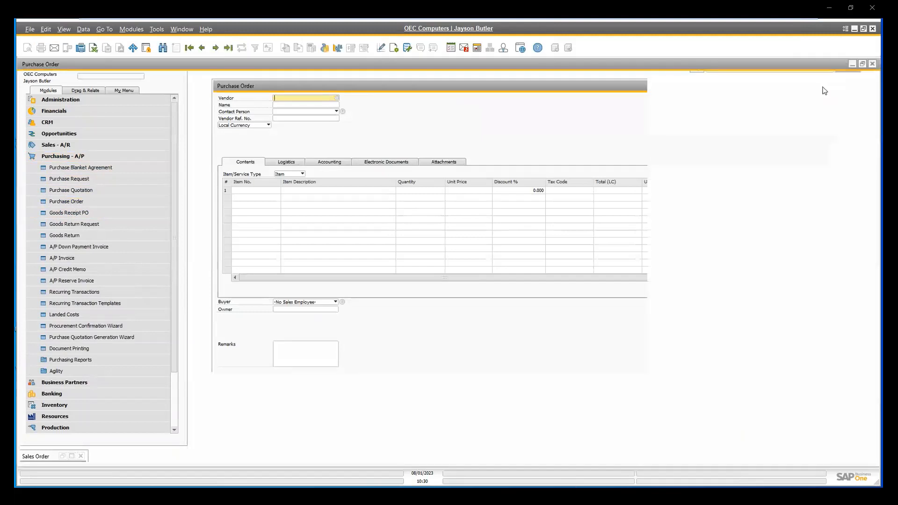
pyautogui.click(226, 48)
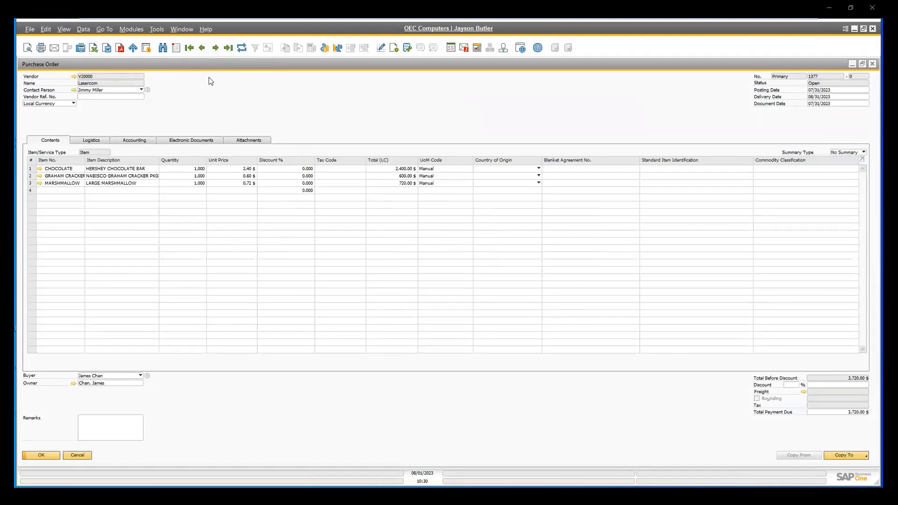
pyautogui.click(202, 48)
# Switch to the Agility 360 handheld emulator and open the Goods Receipt PO A360 function in the Distribution list.
pyautogui.hotkey('alt', 'Tab')
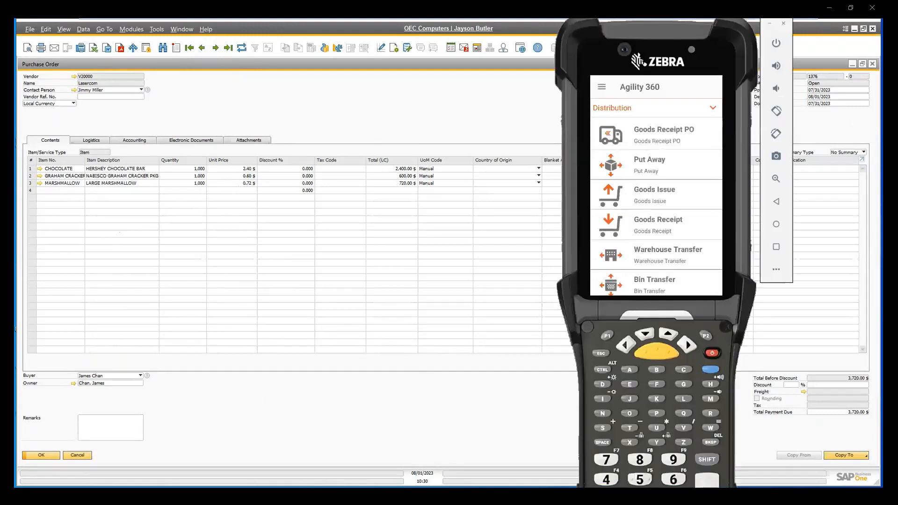
pyautogui.moveTo(691, 202); pyautogui.dragTo(697, 154)
pyautogui.scroll(-6, 700, 160)
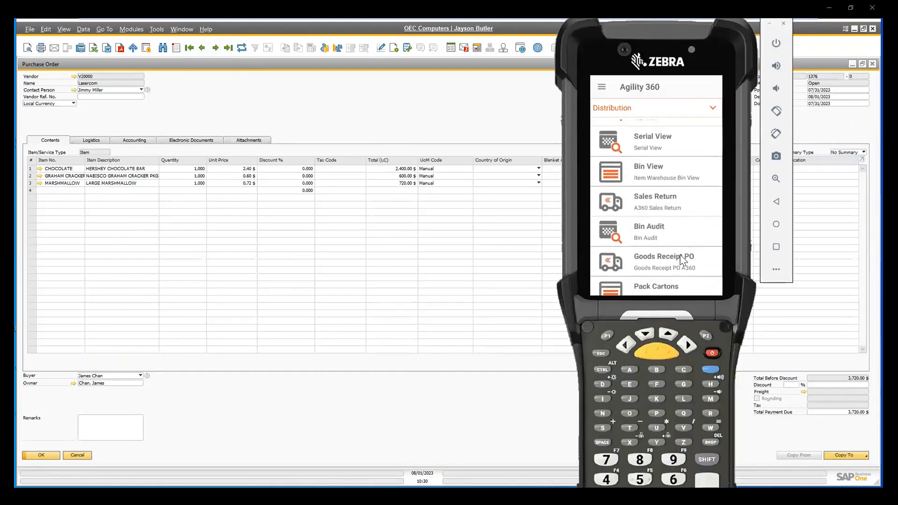
pyautogui.click(682, 260)
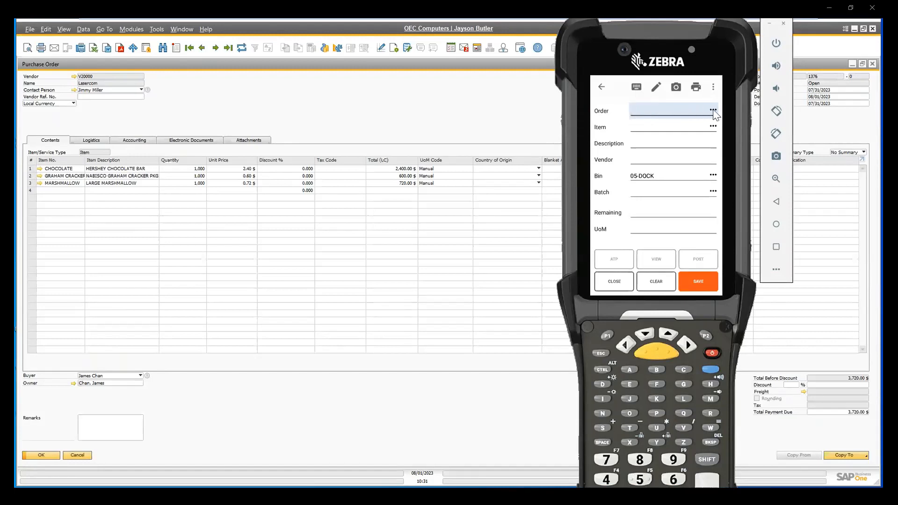
pyautogui.click(638, 115)
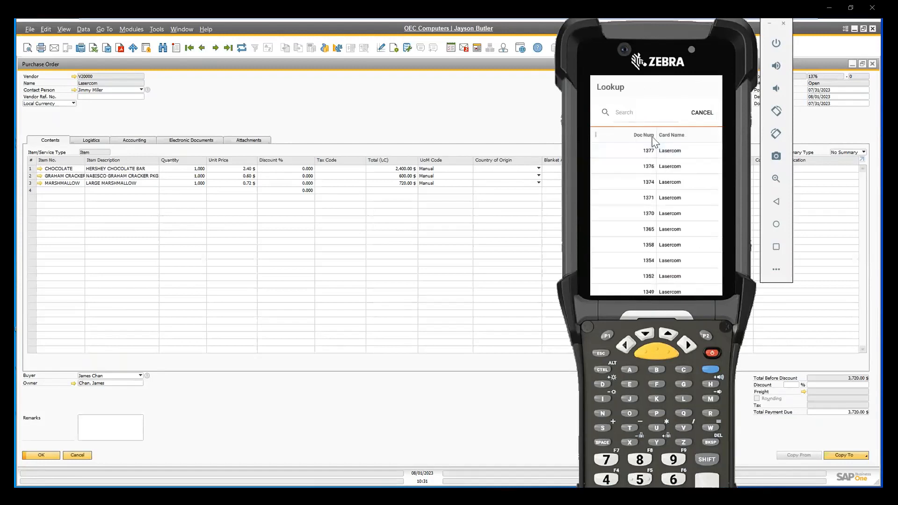
pyautogui.click(698, 118)
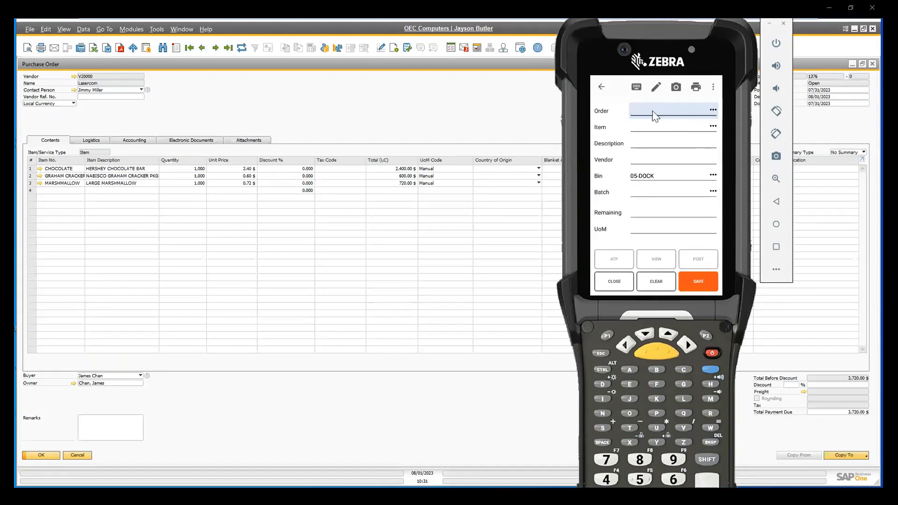
pyautogui.write('1376')
pyautogui.press('Return')
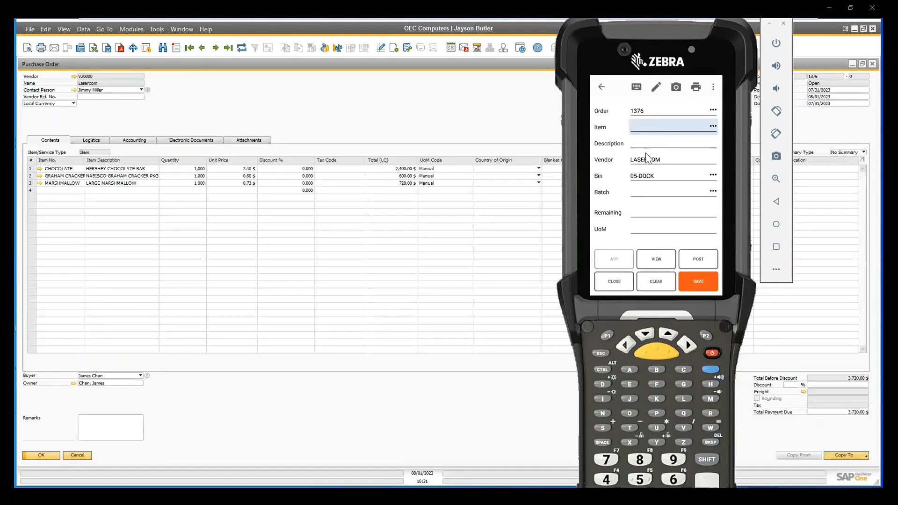
pyautogui.click(655, 286)
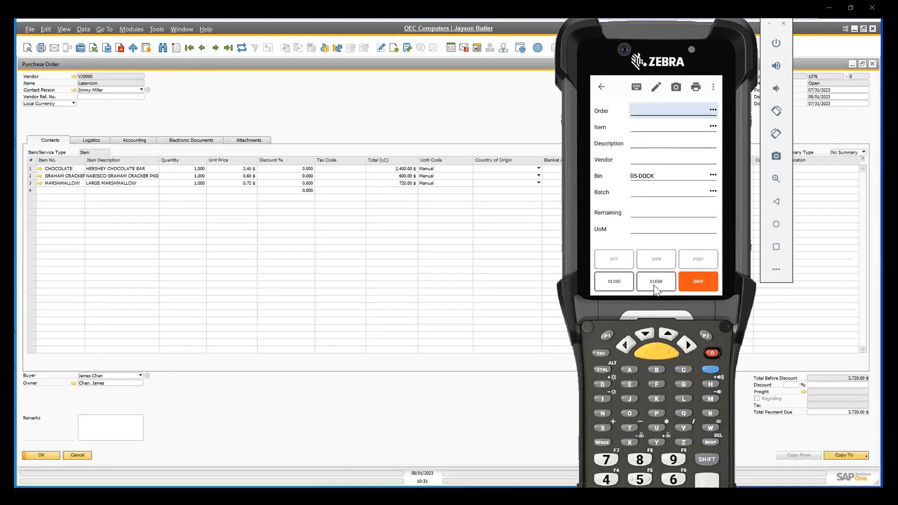
# Set the receiving bin to 05-DOCK and enter the purchase order number on the goods receipt.
pyautogui.write('05DOCK')
pyautogui.press('Return')
pyautogui.click(659, 115)
pyautogui.write('1376')
pyautogui.press('Return')
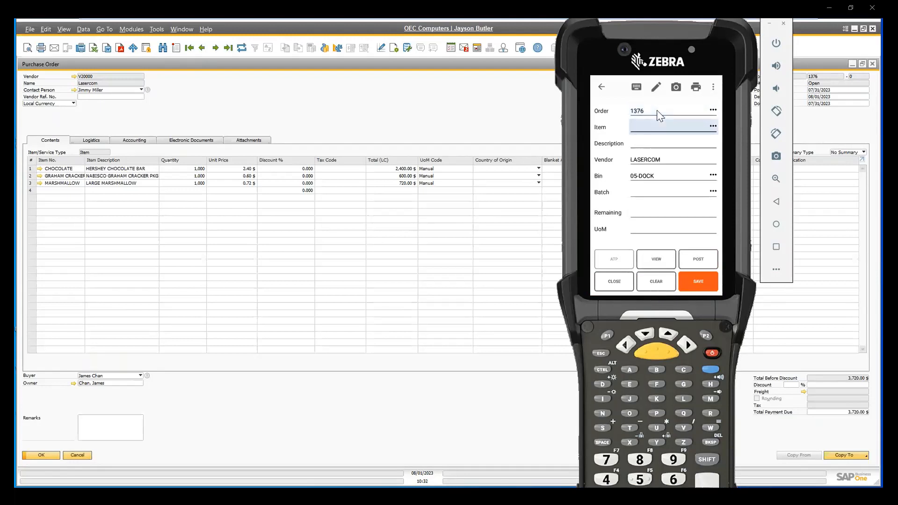
# Check the order's item lookup, then receive 1000 of item CHOCOLATE under batch 20230801.
pyautogui.click(712, 126)
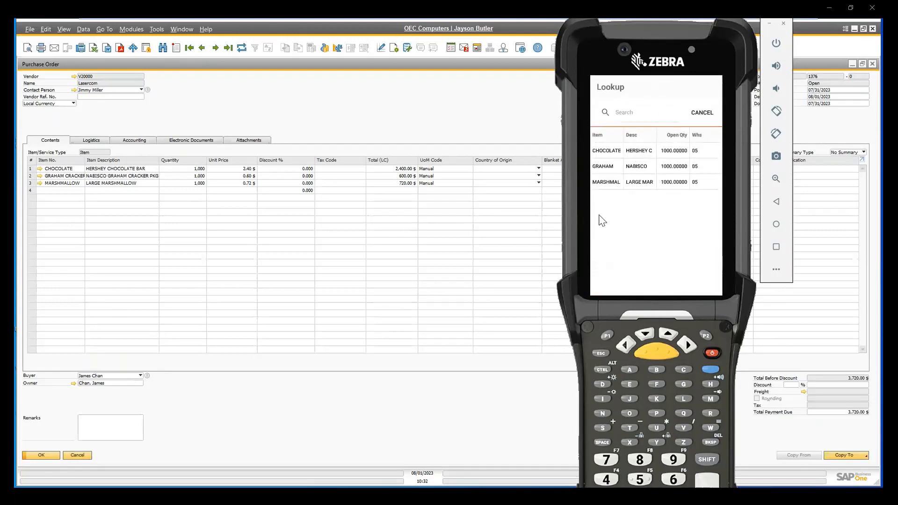
pyautogui.click(704, 115)
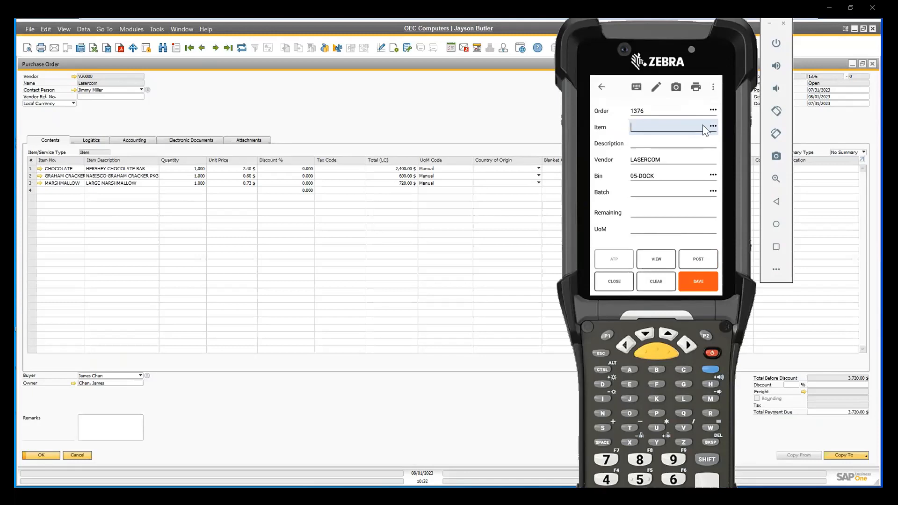
pyautogui.write('CHOCOLATE')
pyautogui.press('Return')
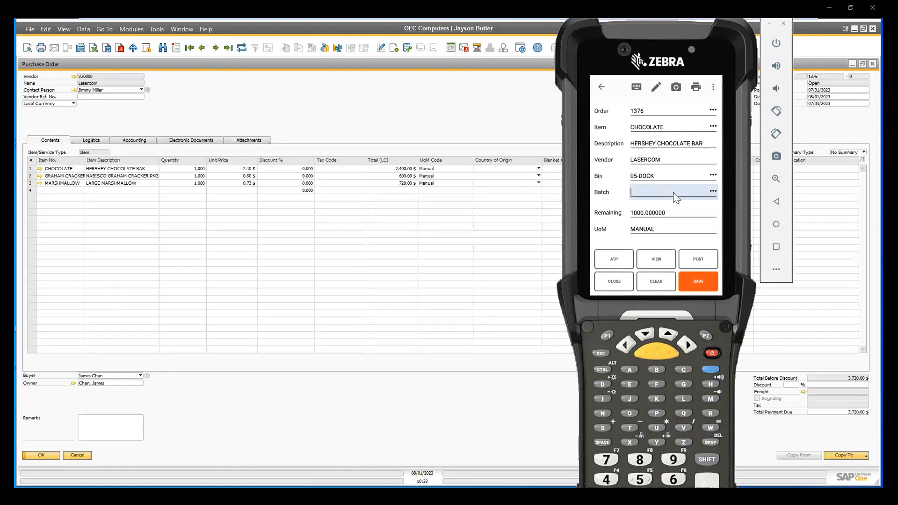
pyautogui.write('20230801')
pyautogui.press('Return')
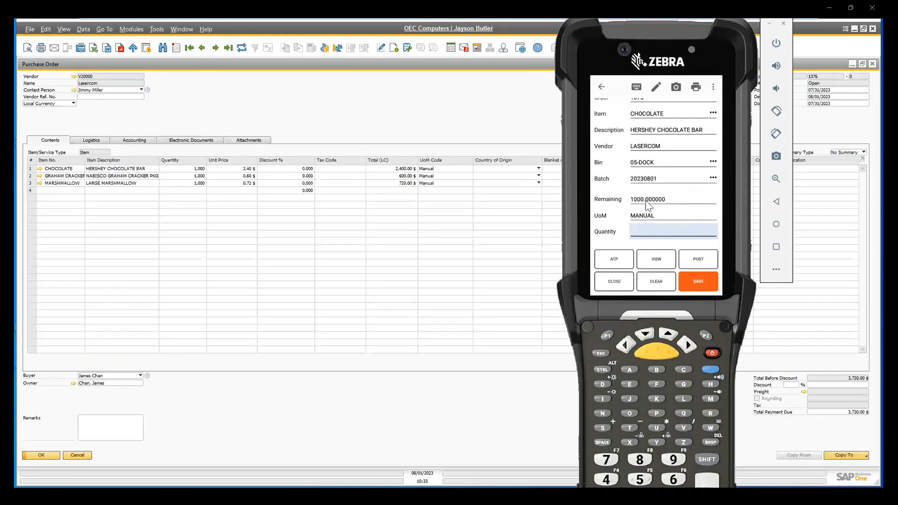
pyautogui.write('000')
pyautogui.press('Return')
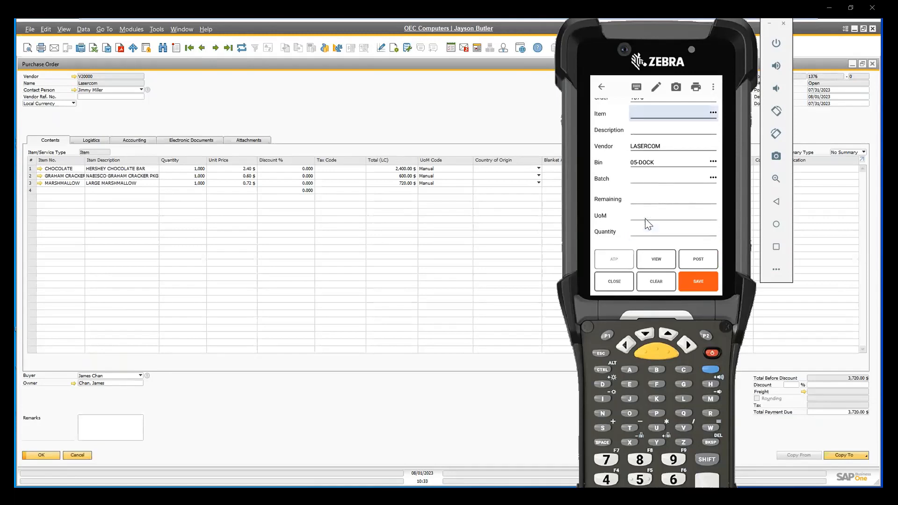
# Enter item MARSHMALLOW on the goods receipt with batch 20230801.
pyautogui.write('MARSHMALLOW')
pyautogui.press('Return')
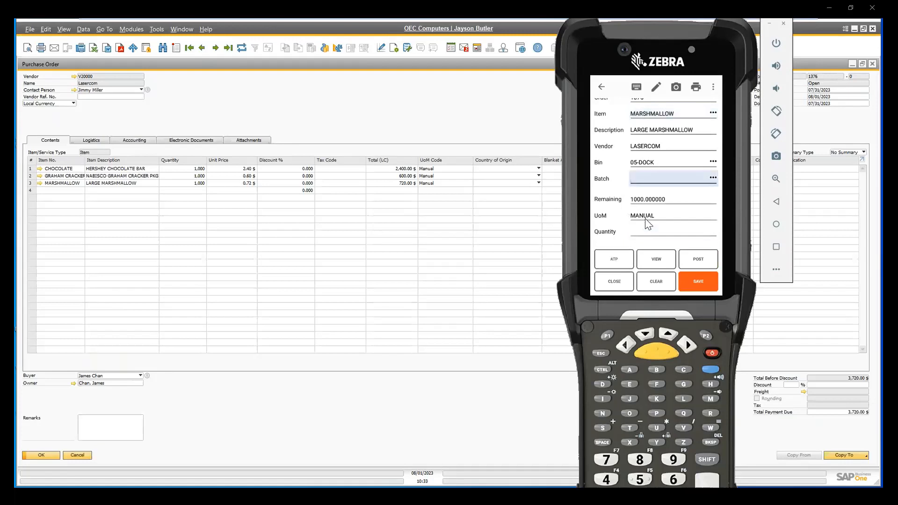
pyautogui.write('12345678')
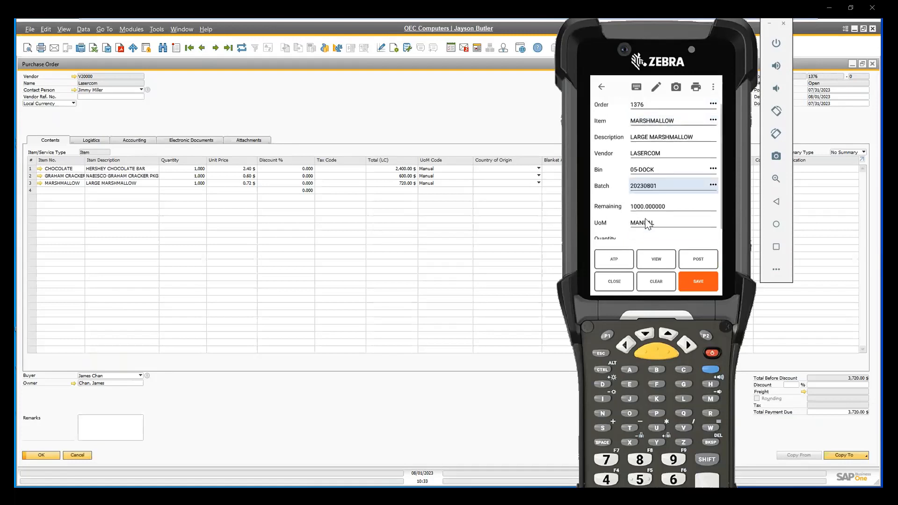
pyautogui.press('Return')
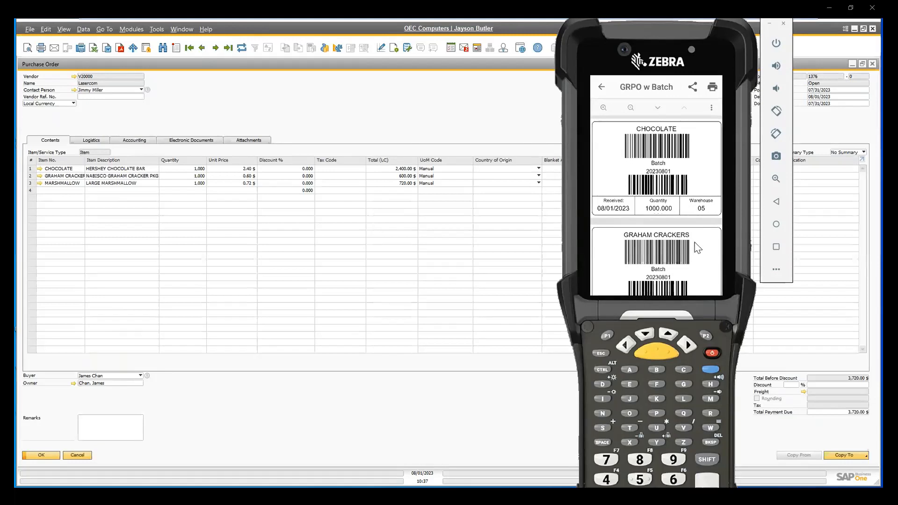
# Review the batch labels for the received items and close the label preview.
pyautogui.scroll(-2, 697, 215)
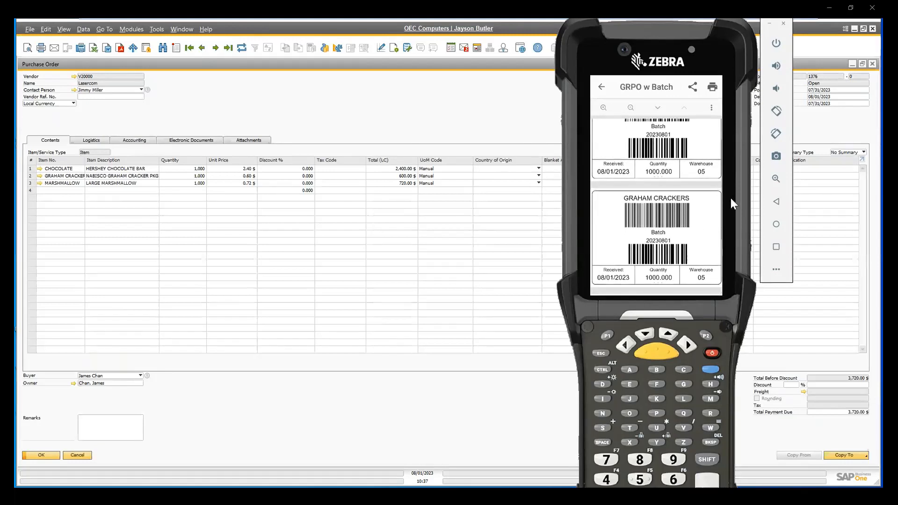
pyautogui.scroll(-5, 686, 254)
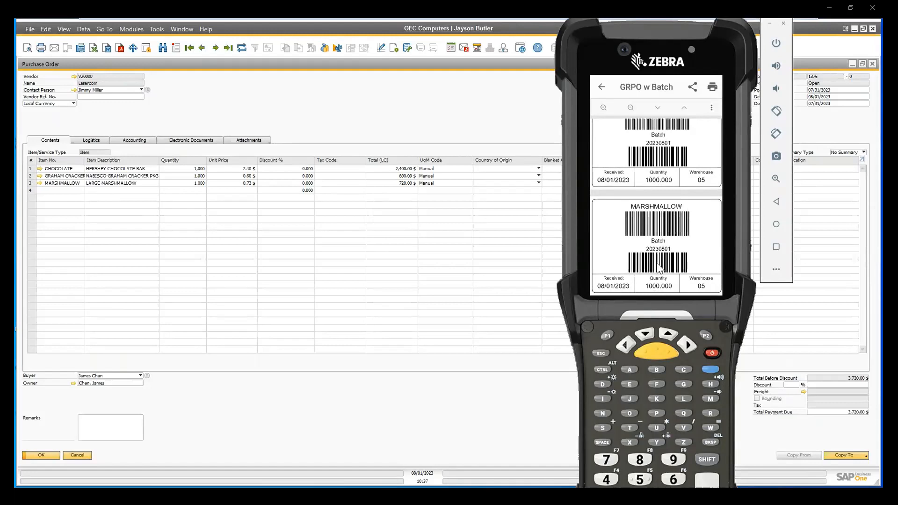
pyautogui.click(603, 92)
# Switch to SAP Business One, refresh the purchase order and open its linked Goods Receipt PO from the relationship map.
pyautogui.click(470, 116)
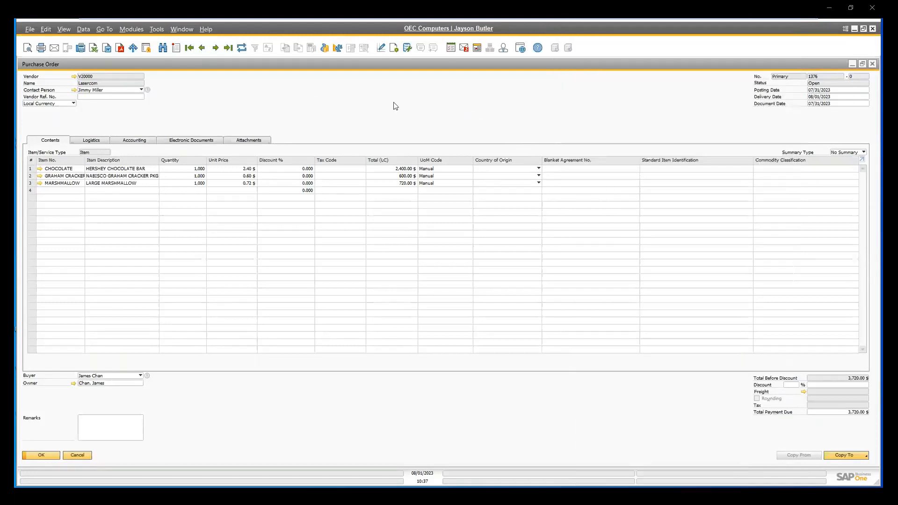
pyautogui.click(242, 47)
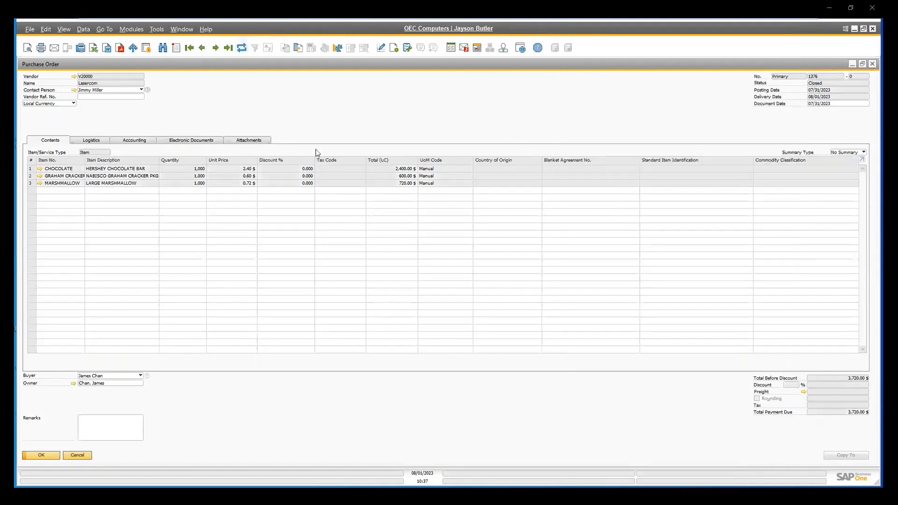
pyautogui.rightClick(299, 115)
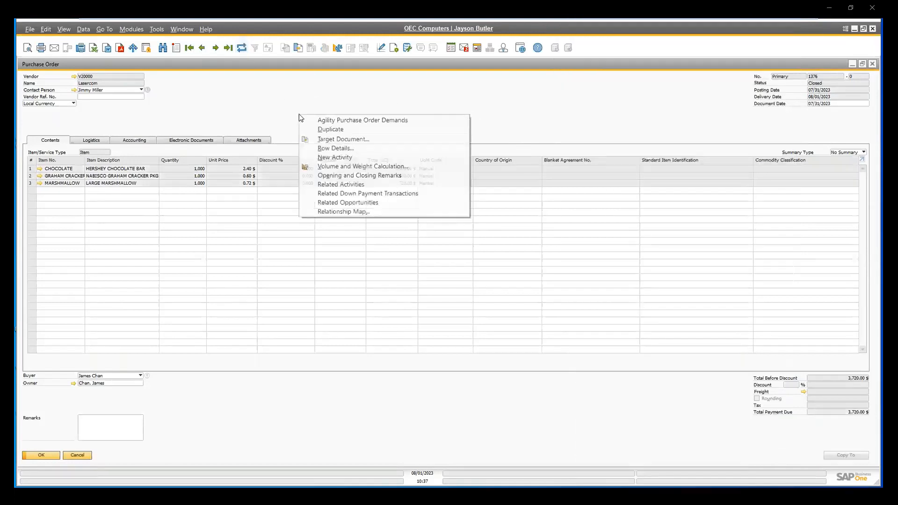
pyautogui.click(326, 210)
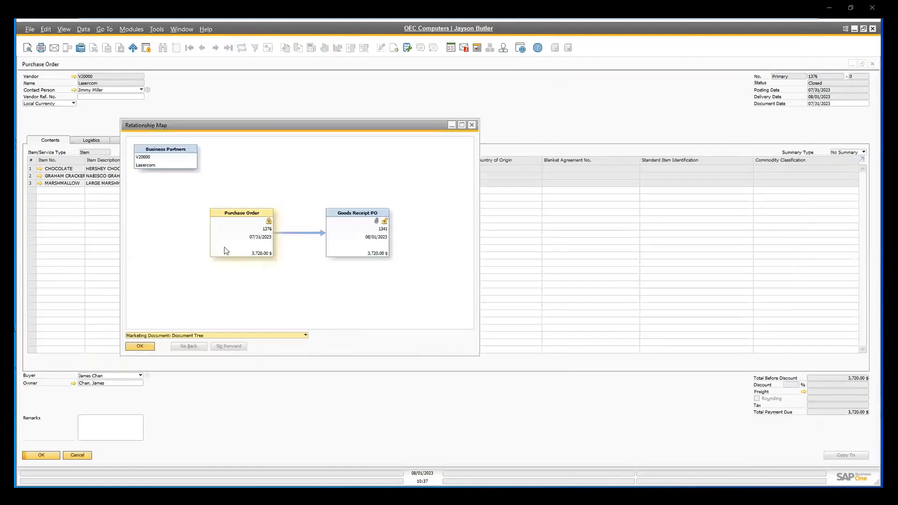
pyautogui.doubleClick(366, 236)
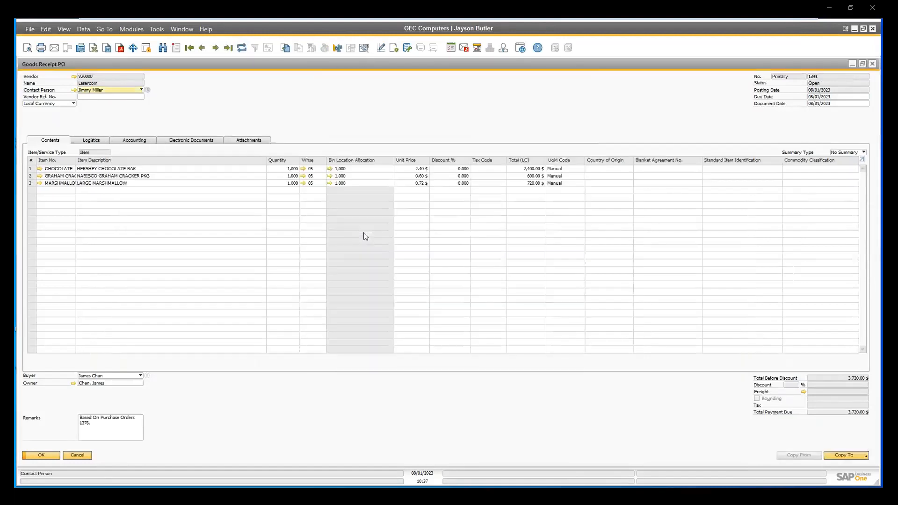
# View the signature image attached to the Goods Receipt PO, then close the image, receipt, relationship map and purchase order.
pyautogui.click(214, 142)
pyautogui.click(236, 141)
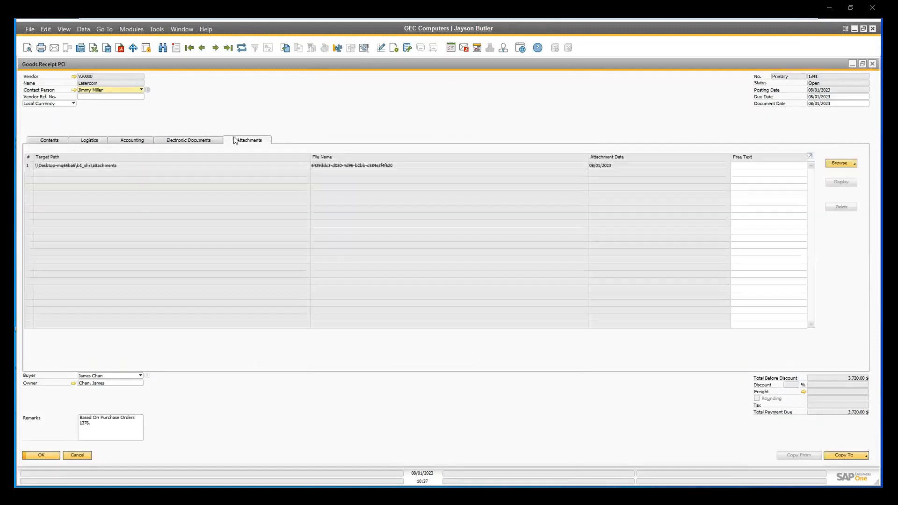
pyautogui.click(96, 167)
pyautogui.doubleClick(96, 166)
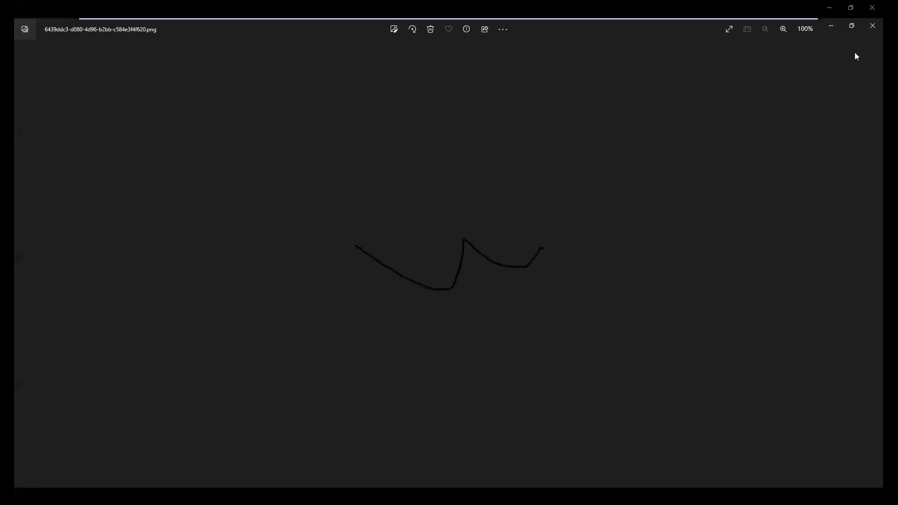
pyautogui.click(873, 27)
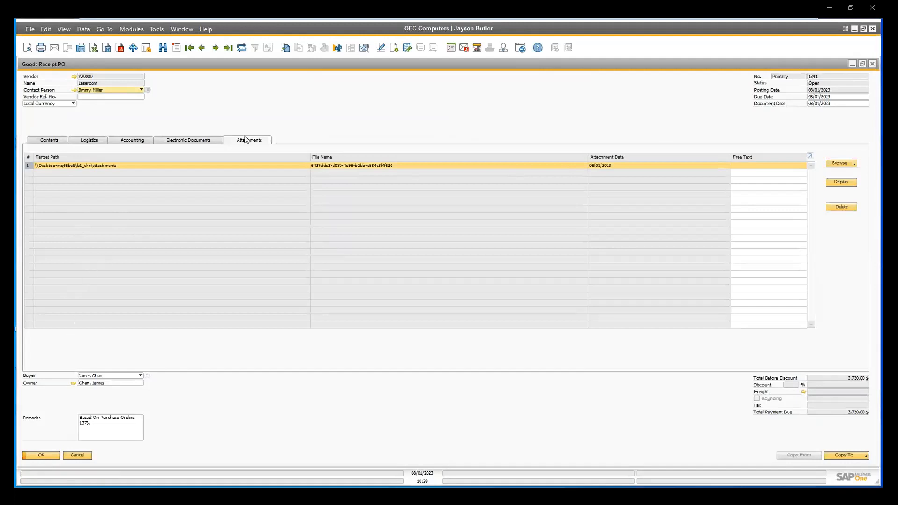
pyautogui.click(872, 64)
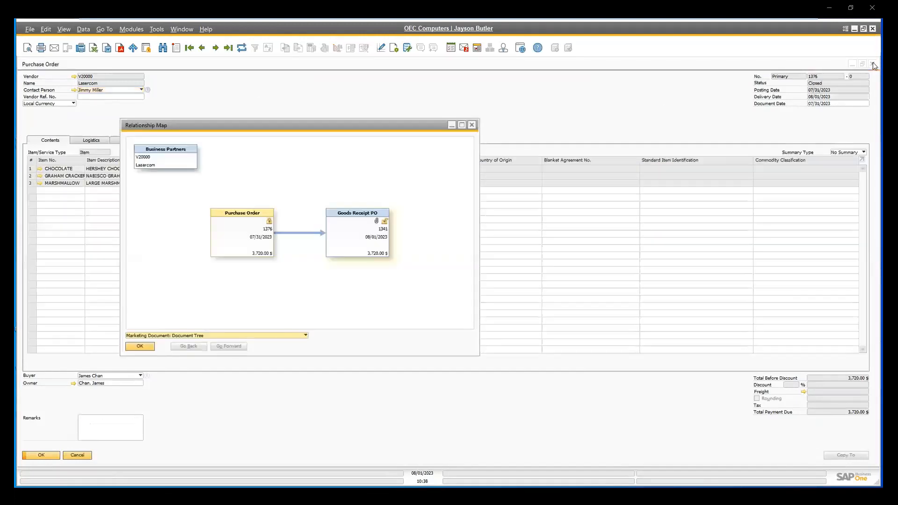
pyautogui.click(473, 125)
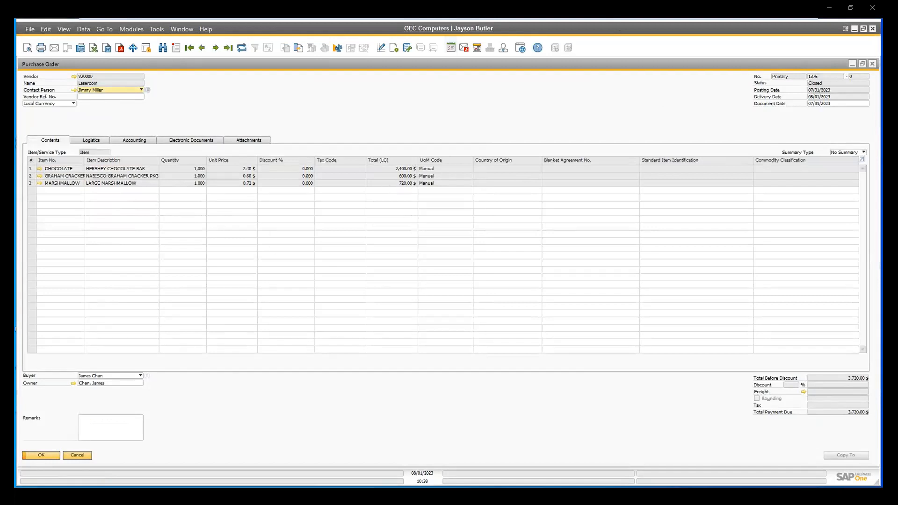
pyautogui.click(873, 64)
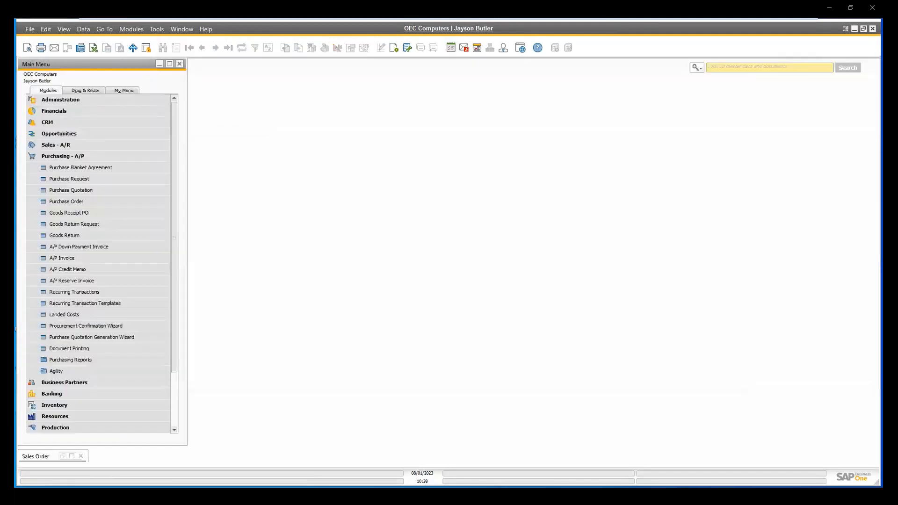
# Open the Put Away transaction in the Agility 360 handheld app and check the item lookup for bin 05-DOCK.
pyautogui.hotkey('alt', 'Tab')
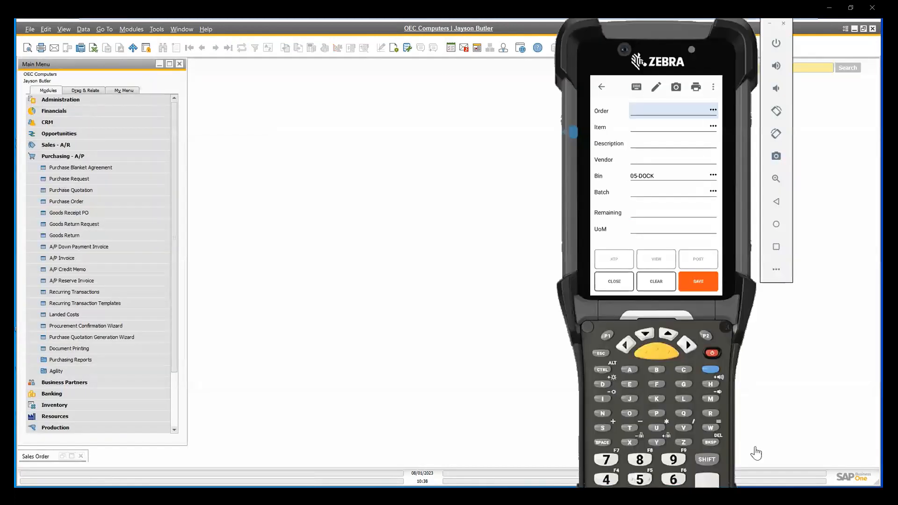
pyautogui.click(602, 89)
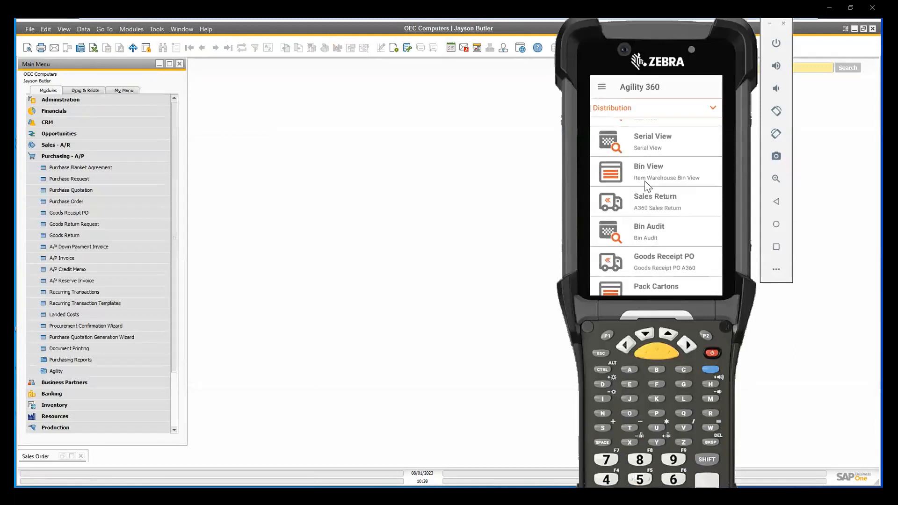
pyautogui.scroll(-4, 664, 215)
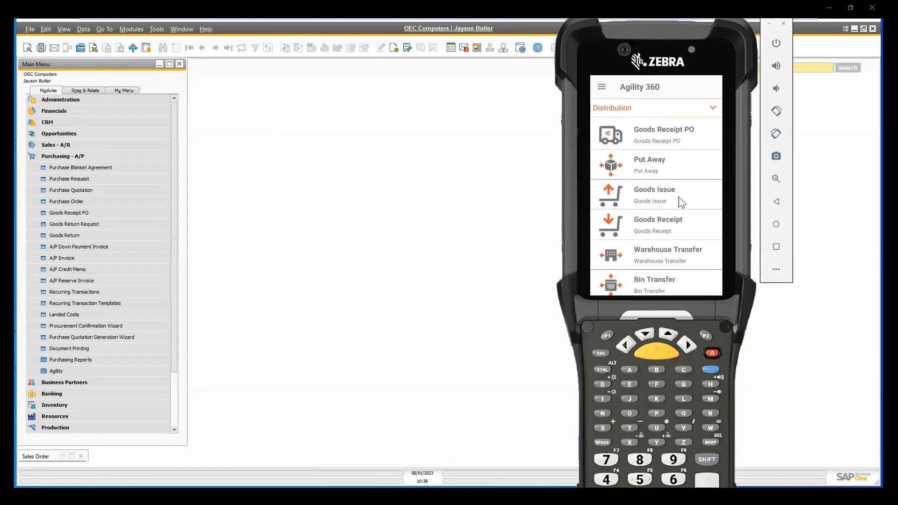
pyautogui.click(653, 172)
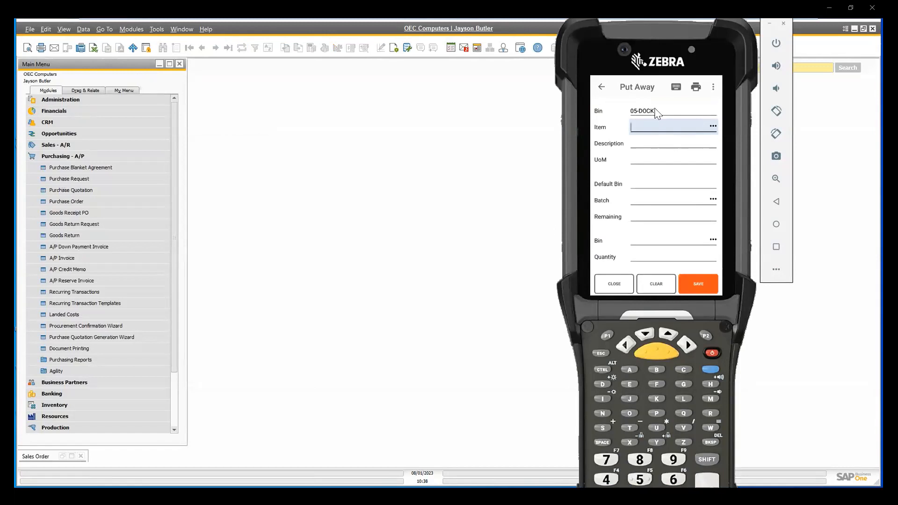
pyautogui.click(713, 127)
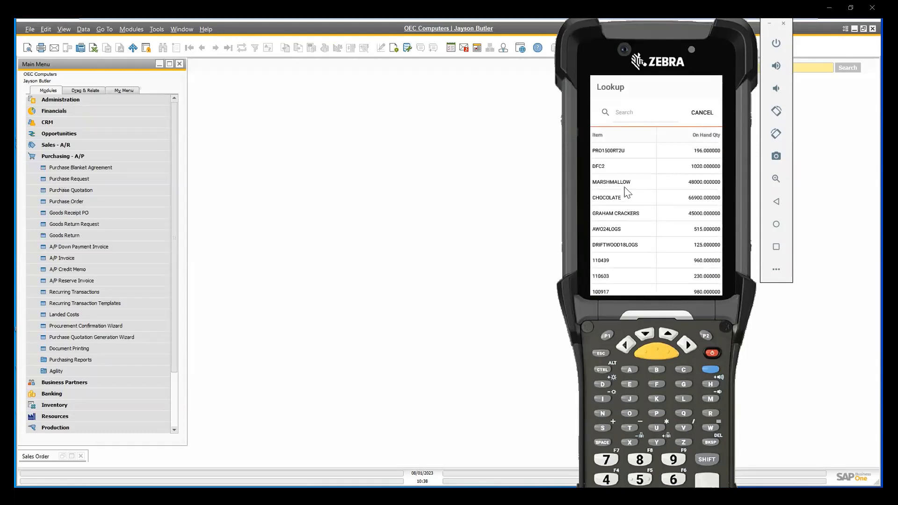
pyautogui.click(703, 112)
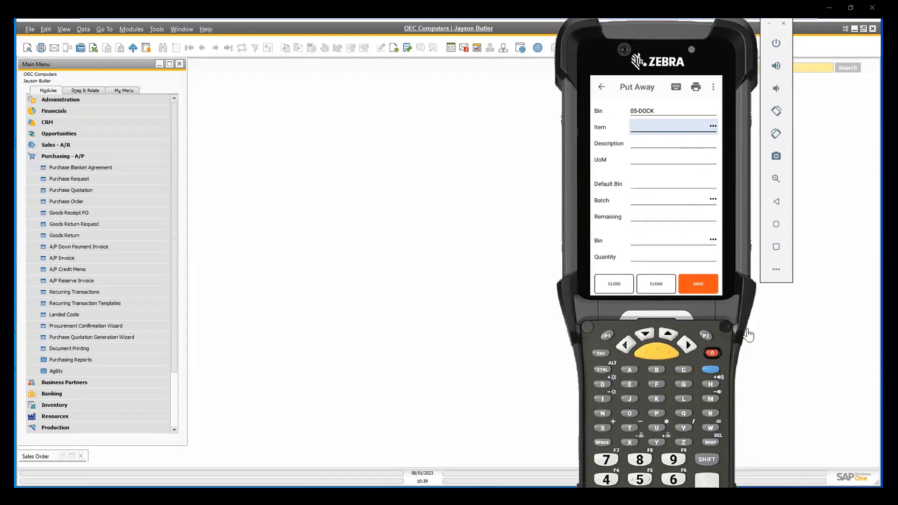
# Put away 1000 of item CHOCOLATE, batch 20230801, from bin 05-DOCK to bin 05-A1-S1-L1.
pyautogui.write('CHOCOLATE')
pyautogui.press('Return')
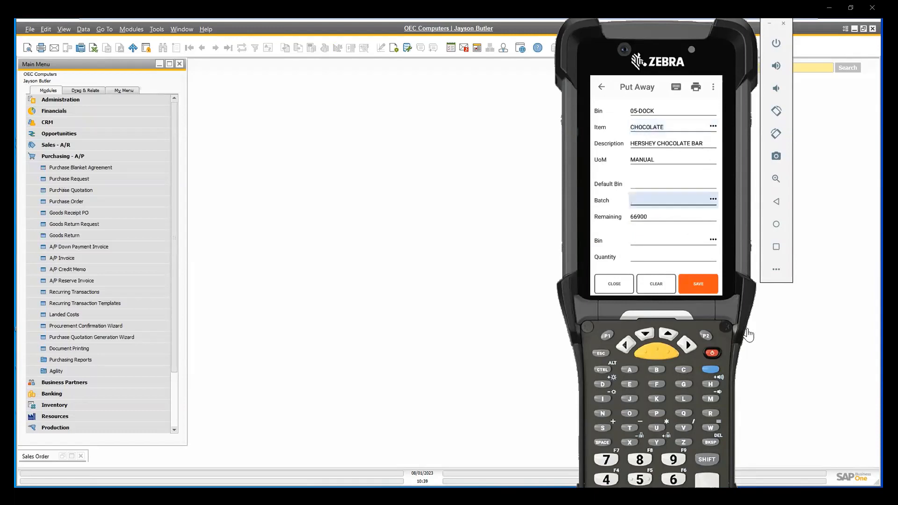
pyautogui.write('20230801')
pyautogui.press('Return')
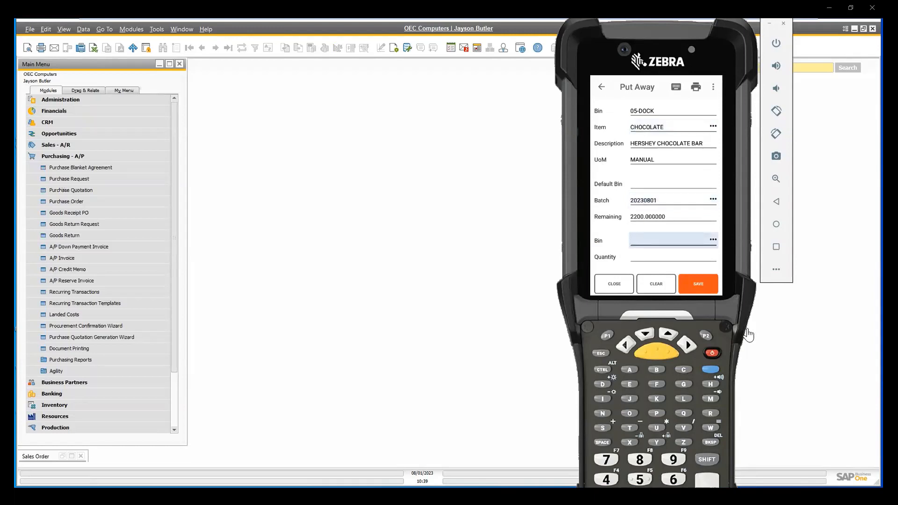
pyautogui.write('05-A1-S1-L1')
pyautogui.press('Return')
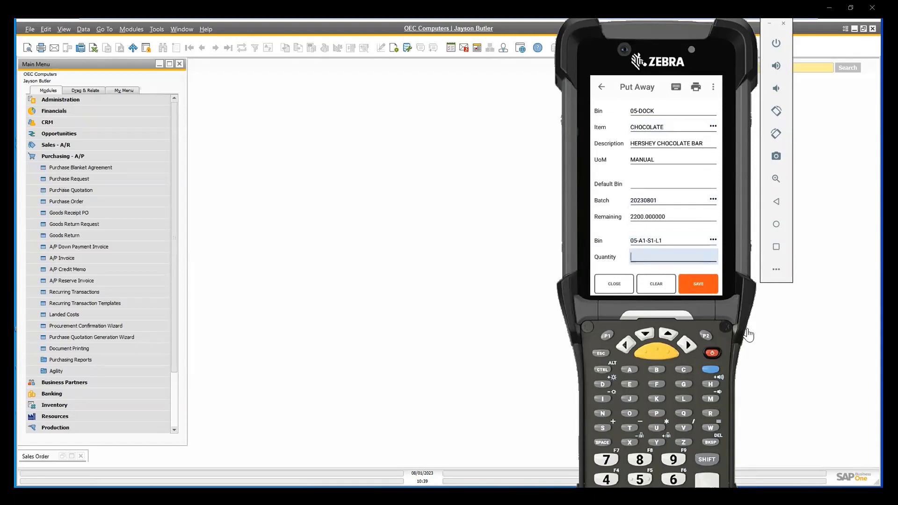
pyautogui.write('1000')
pyautogui.press('Return')
# Put away 1000 of item MARSHMALLOW, batch 20230801, from bin 05-DOCK to bin 05-A1-S1-L1.
pyautogui.write('MARSHMALLOW')
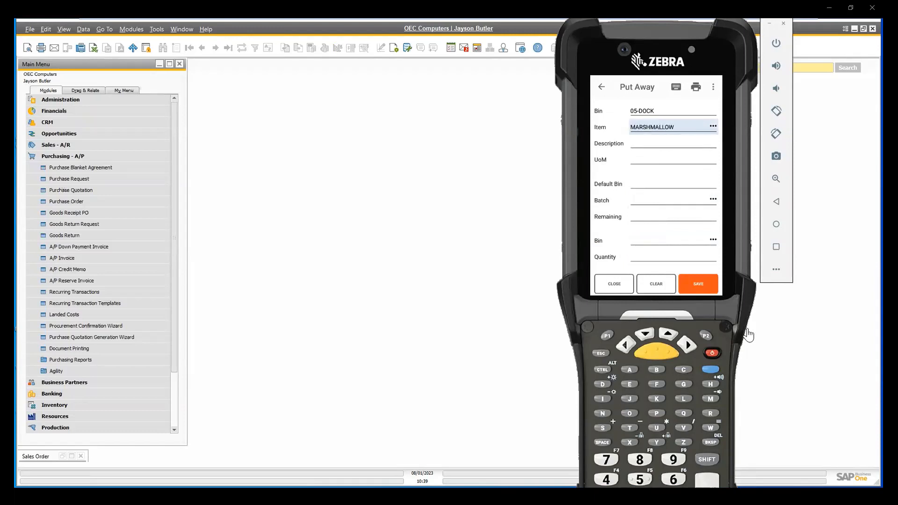
pyautogui.press('Return')
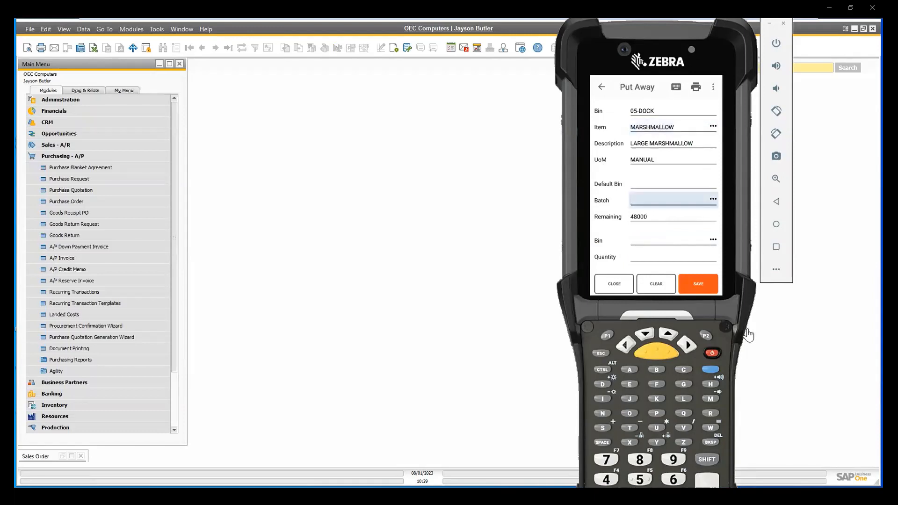
pyautogui.write('20230801')
pyautogui.press('Return')
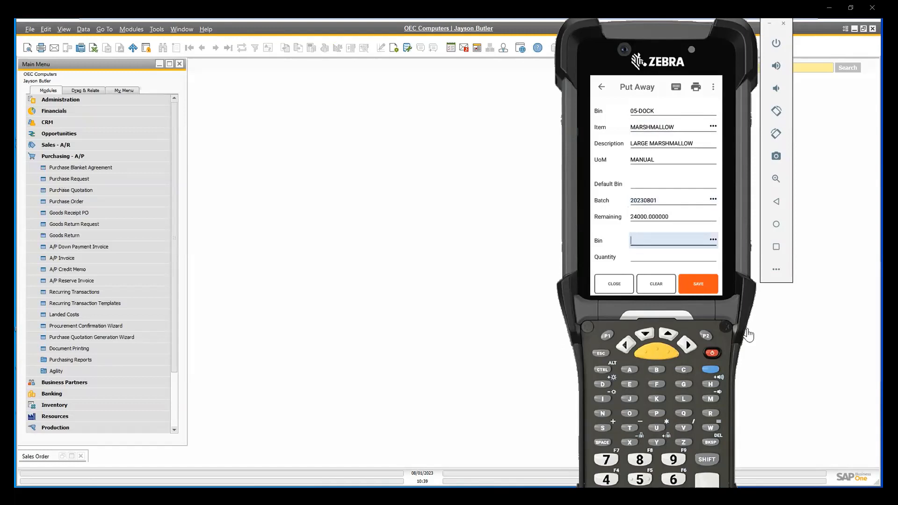
pyautogui.write('05-A1-S1-L1')
pyautogui.press('Return')
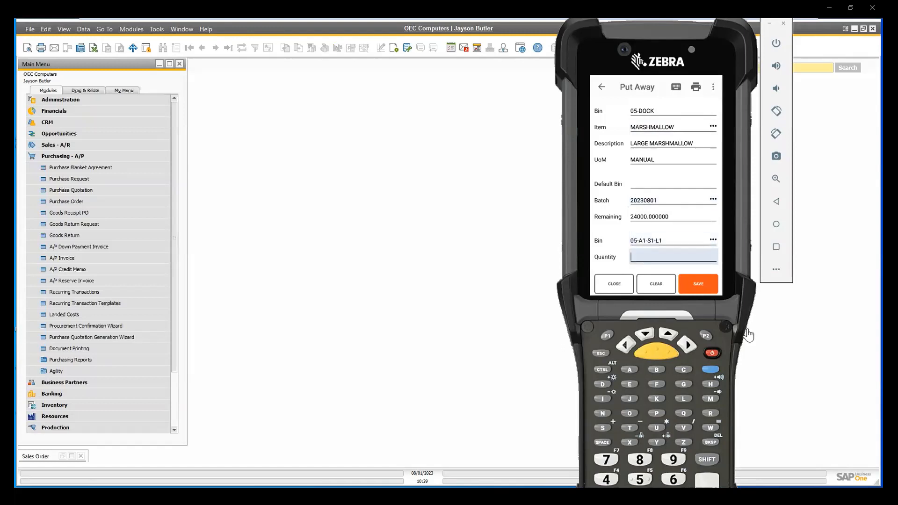
pyautogui.write('1000')
pyautogui.press('Return')
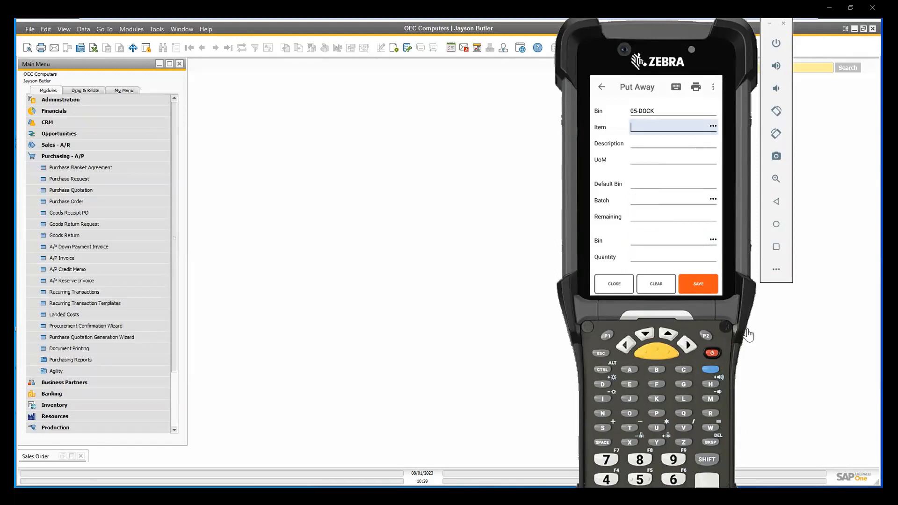
# Try to put away 1000 of item GRAHAM CRACKERS, batch 20230801, to bin 05-A1-S1-L1, then clear the form.
pyautogui.write('GRAHAM CRACKERS')
pyautogui.press('Return')
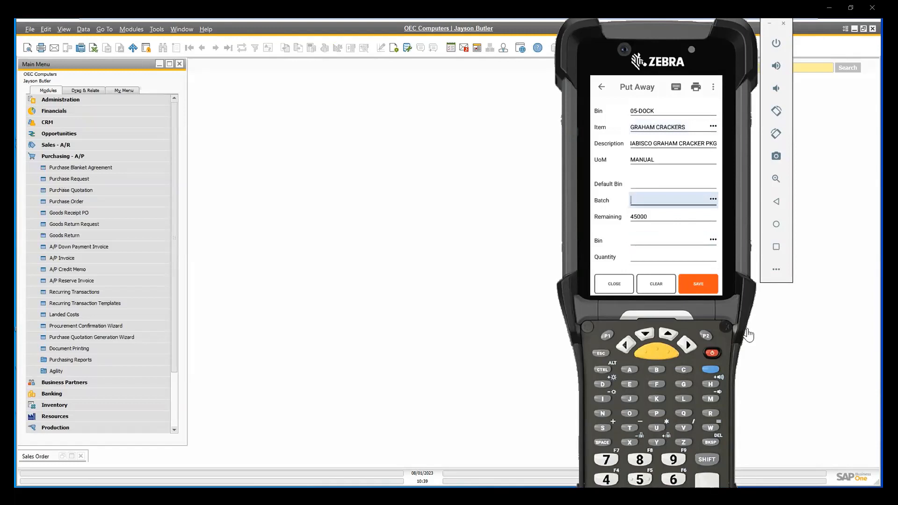
pyautogui.write('20230801')
pyautogui.press('Return')
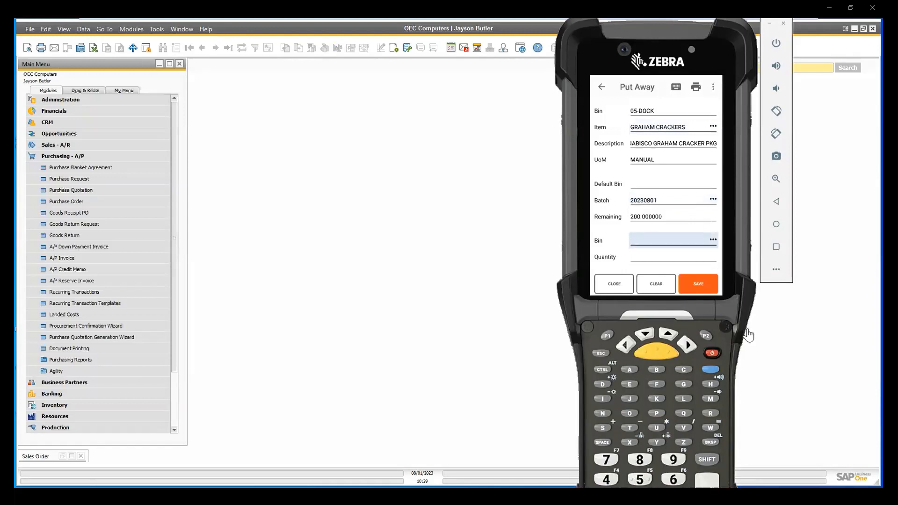
pyautogui.write('05-A1-S1-L1')
pyautogui.press('Return')
pyautogui.write('100')
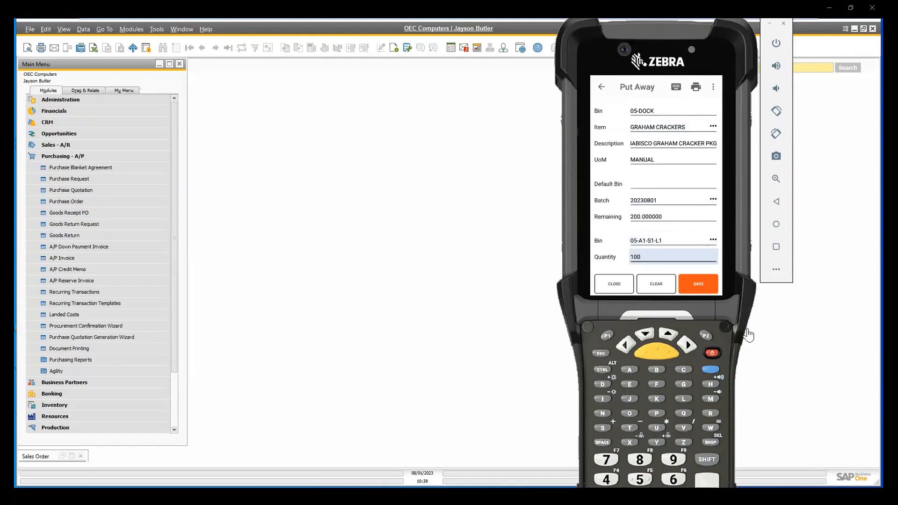
pyautogui.write('0')
pyautogui.press('Return')
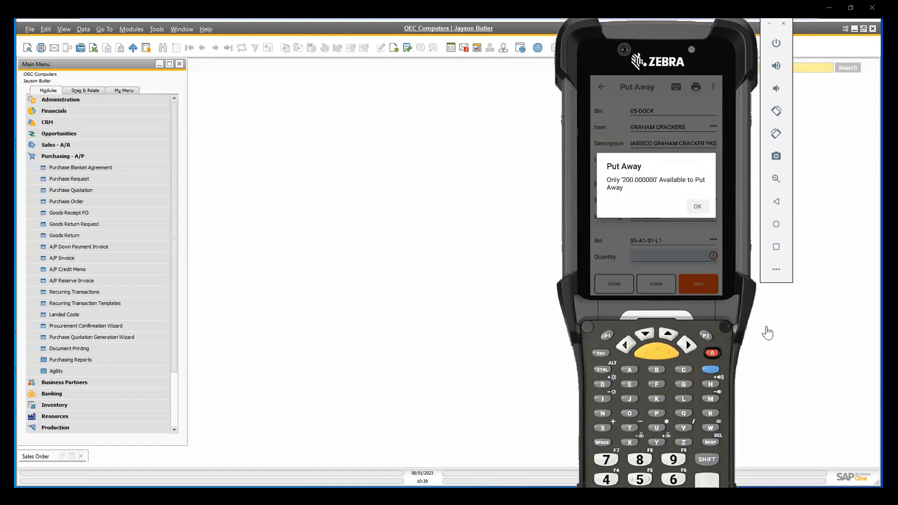
pyautogui.click(697, 207)
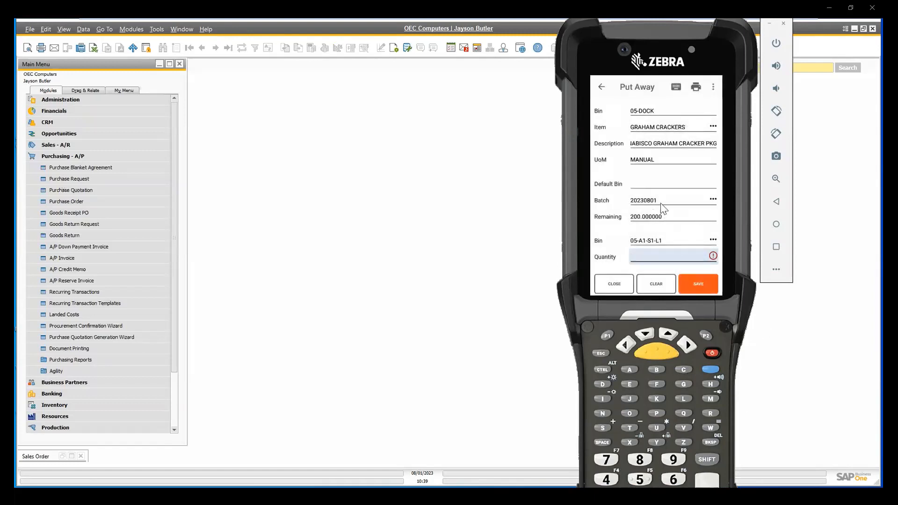
pyautogui.click(654, 289)
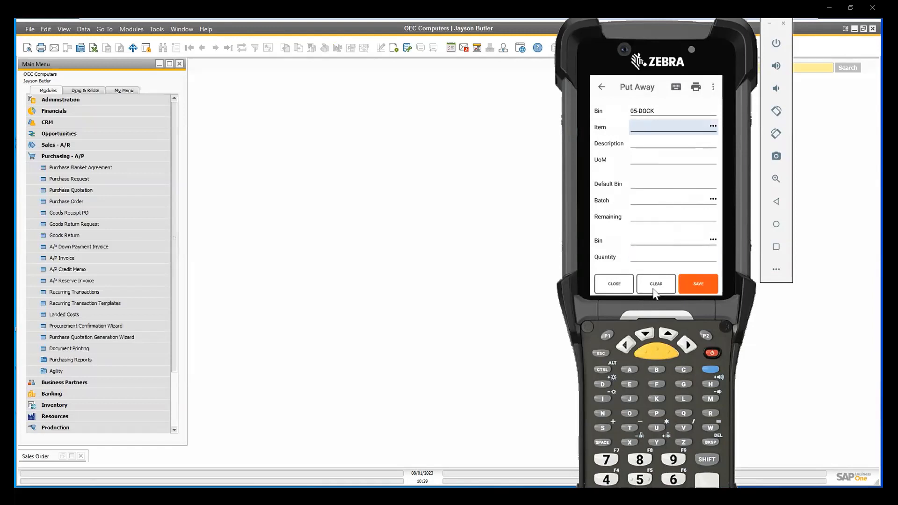
# Put away 200 of item GRAHAM CRACKERS, batch 20230801, from bin 05-DOCK to bin 05-A1-S1-L1.
pyautogui.write('GRAHAM CRACKERS')
pyautogui.press('Return')
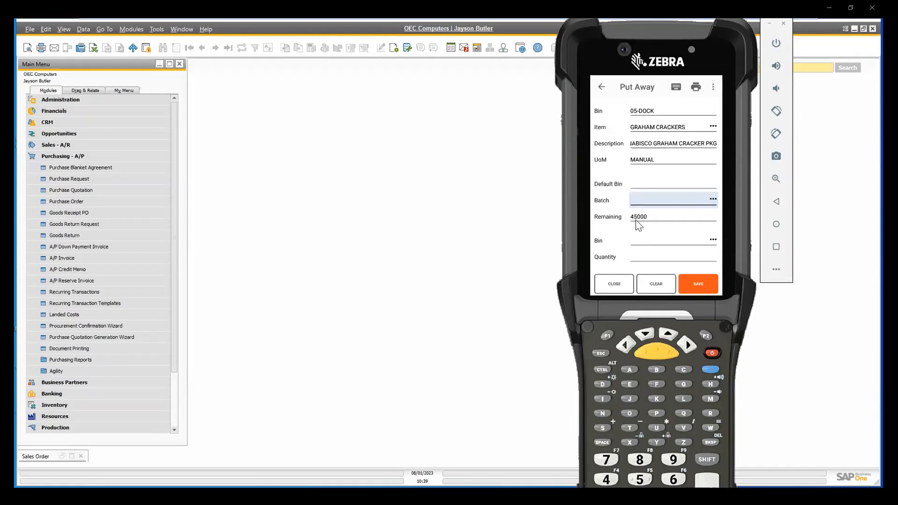
pyautogui.click(714, 200)
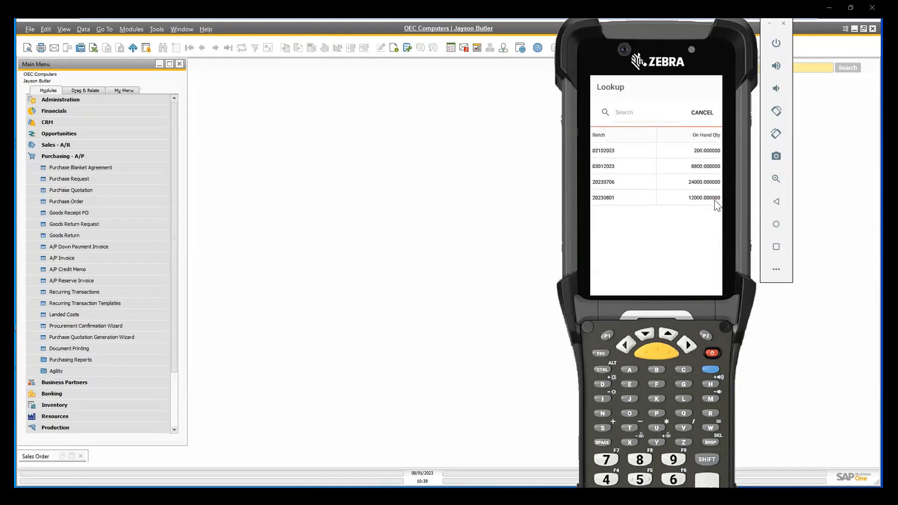
pyautogui.click(623, 200)
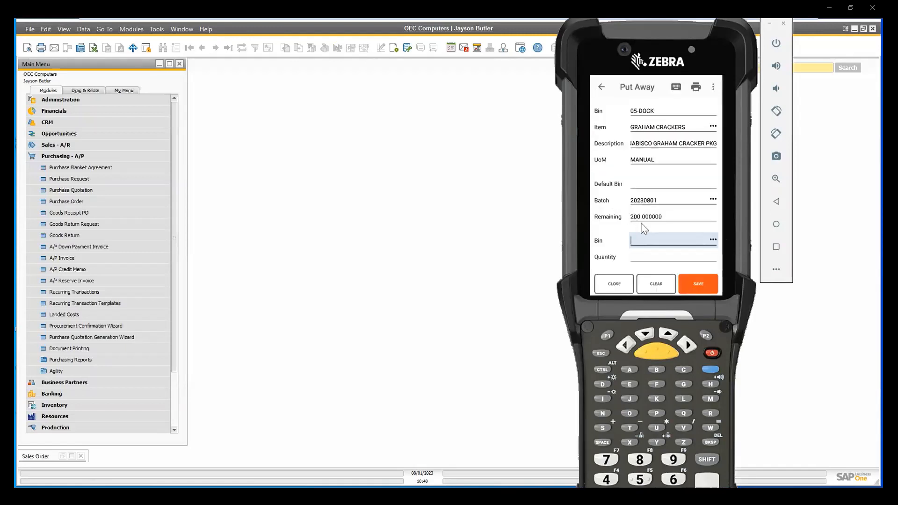
pyautogui.write('05-A1-S1-L1')
pyautogui.press('Return')
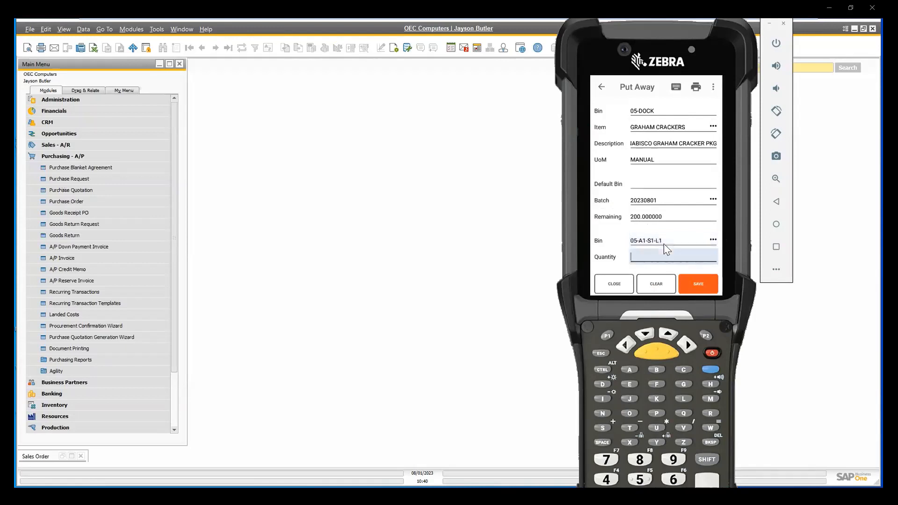
pyautogui.write('200')
pyautogui.press('Return')
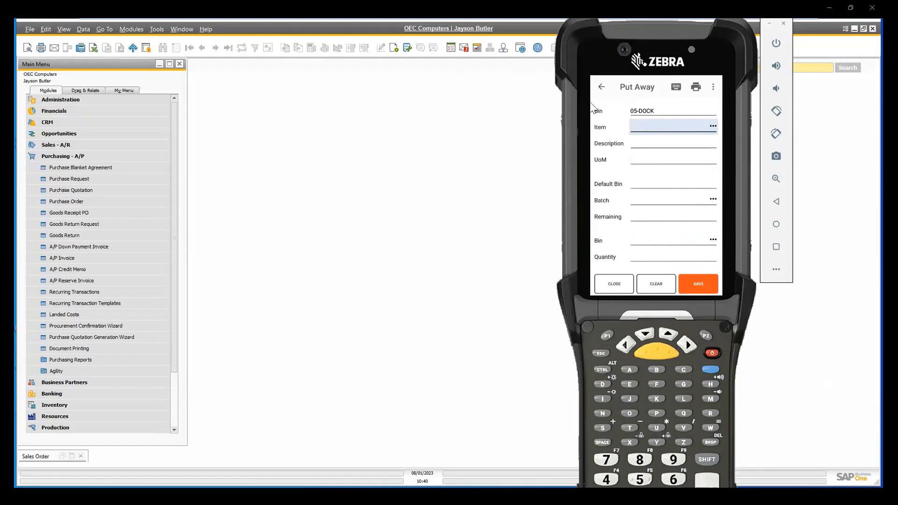
# Leave the Put Away transaction and look up item CHOCOLATE in Item View.
pyautogui.click(598, 89)
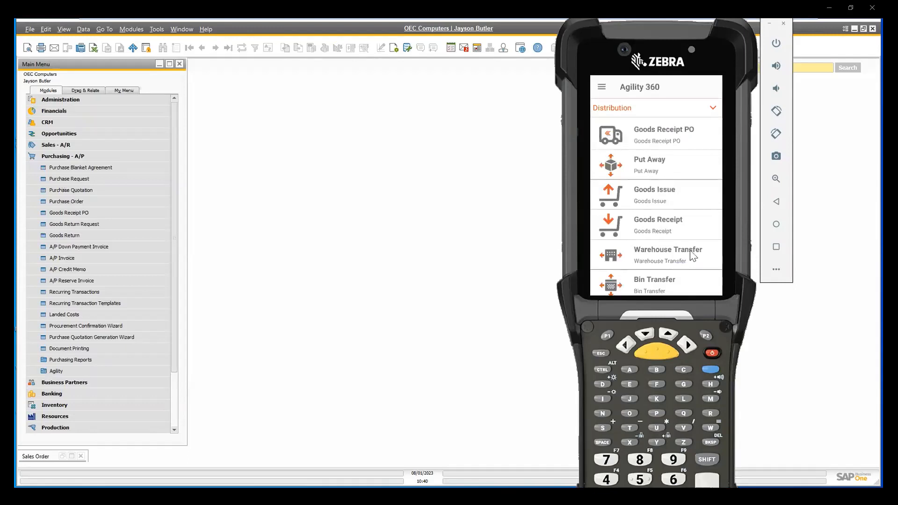
pyautogui.moveTo(691, 255); pyautogui.dragTo(684, 193)
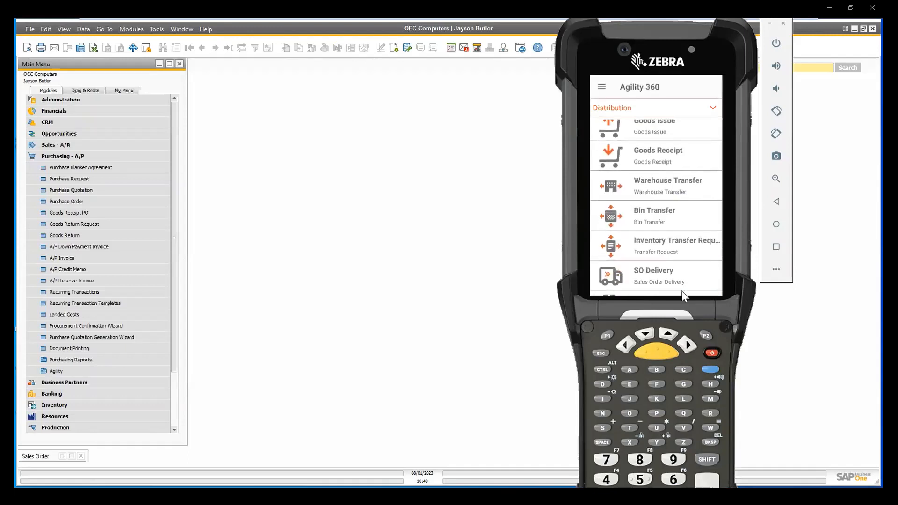
pyautogui.moveTo(680, 259); pyautogui.dragTo(674, 201)
pyautogui.moveTo(709, 260); pyautogui.dragTo(685, 145)
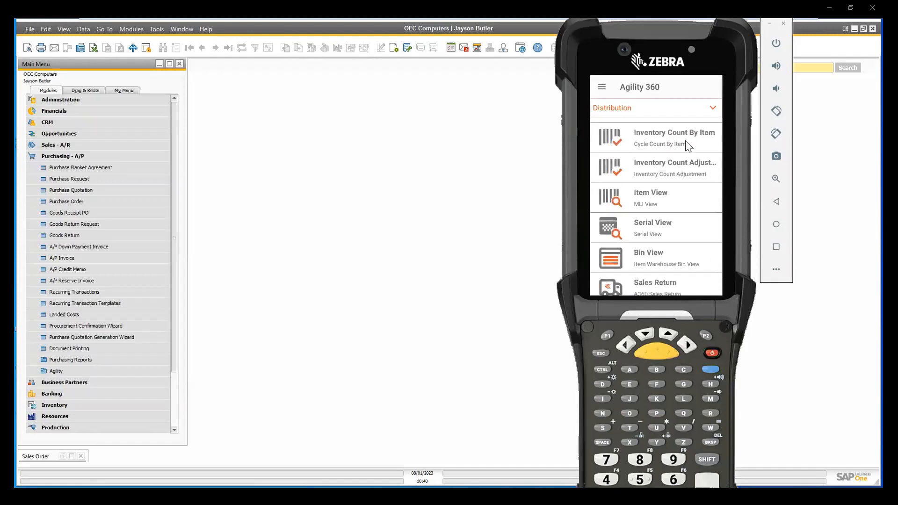
pyautogui.click(659, 203)
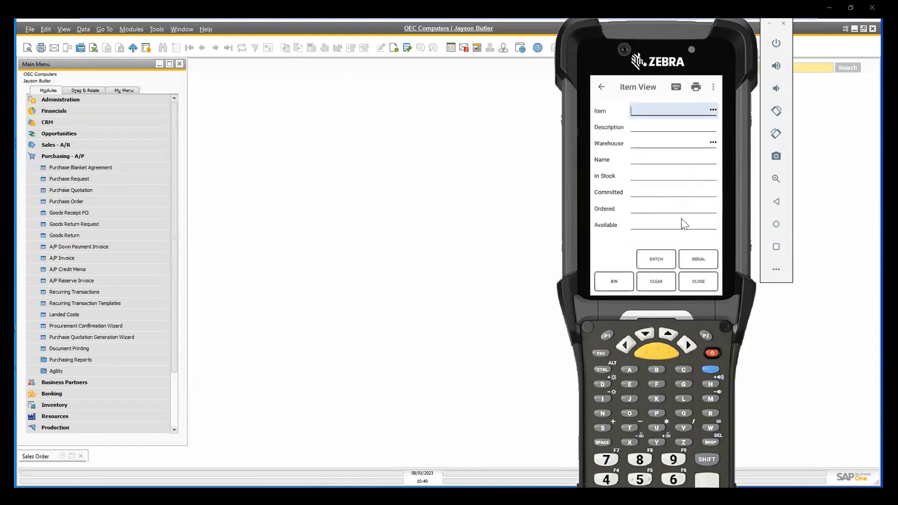
pyautogui.write('CHOCOLATE')
pyautogui.press('Return')
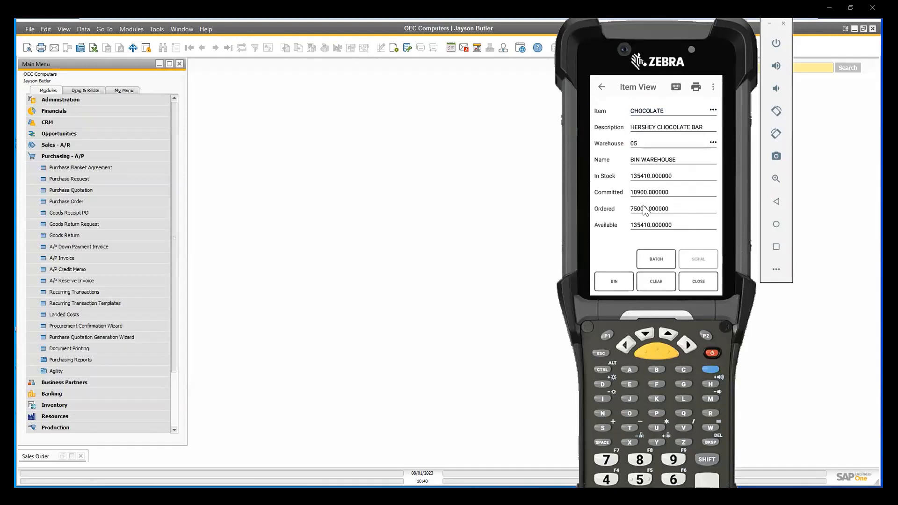
# Check the batch and bin quantities of CHOCOLATE in warehouse 05, then return to the transaction list.
pyautogui.click(654, 265)
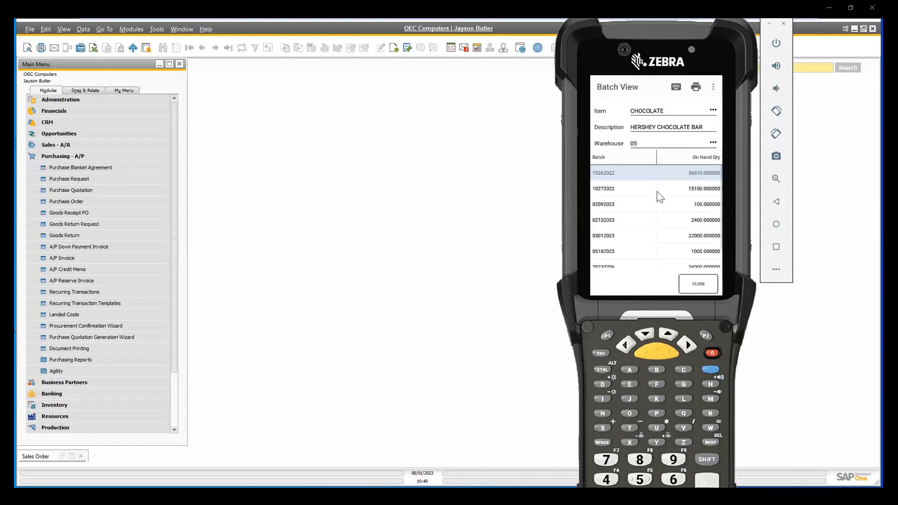
pyautogui.moveTo(640, 236); pyautogui.dragTo(646, 177)
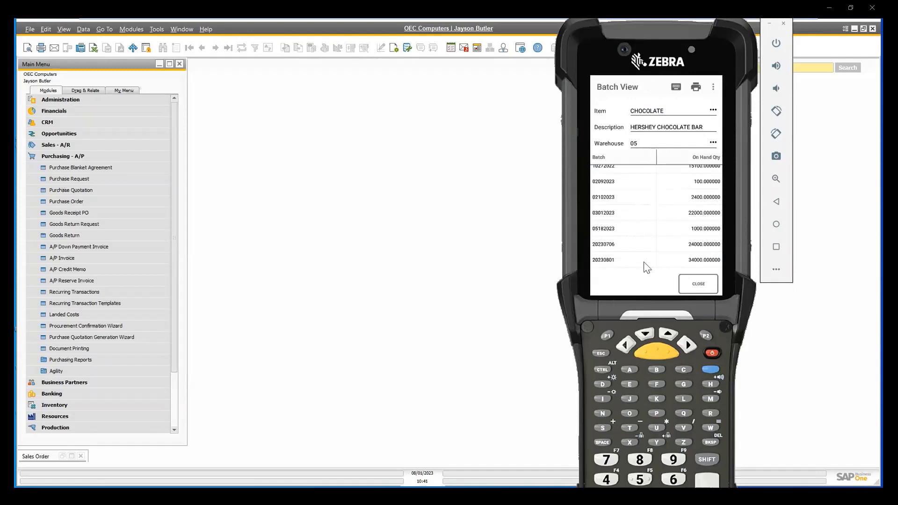
pyautogui.click(698, 284)
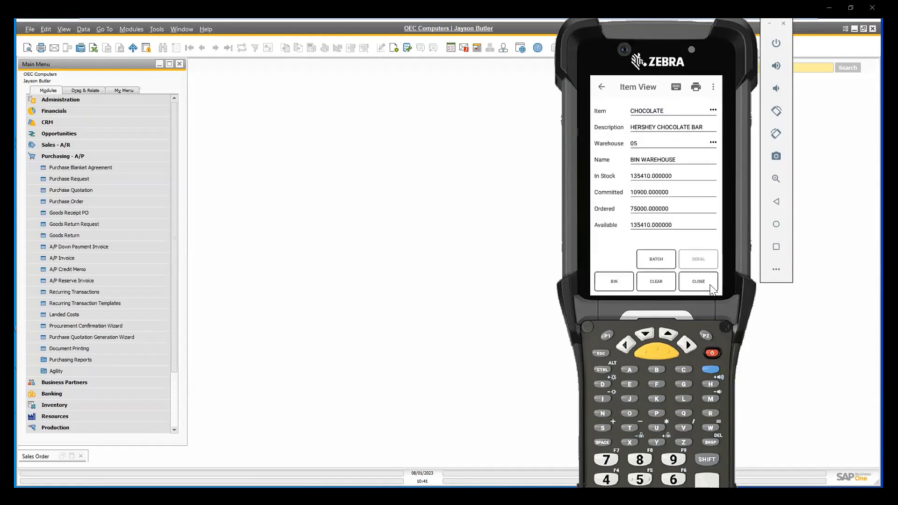
pyautogui.click(614, 282)
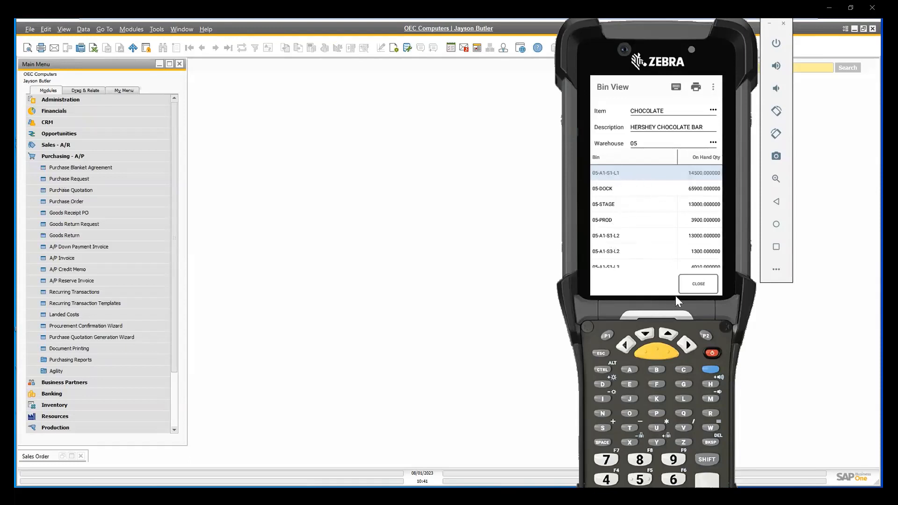
pyautogui.click(697, 285)
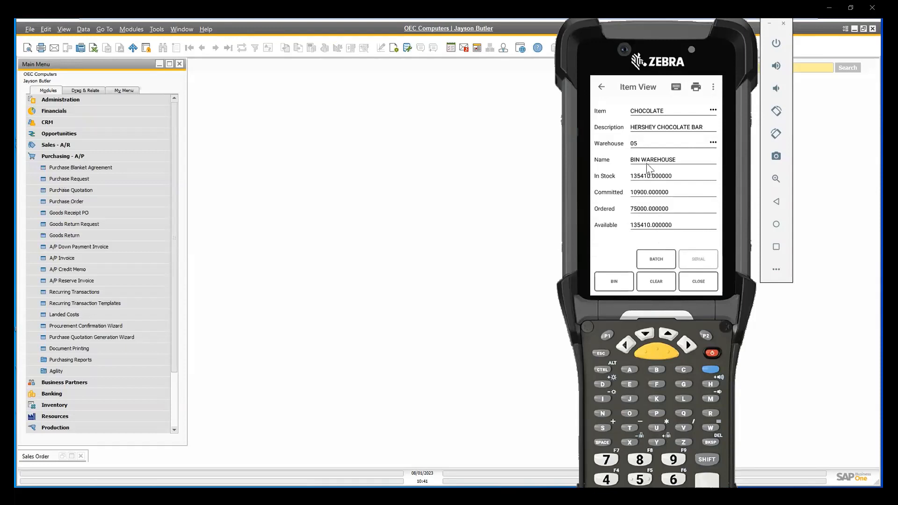
pyautogui.click(603, 91)
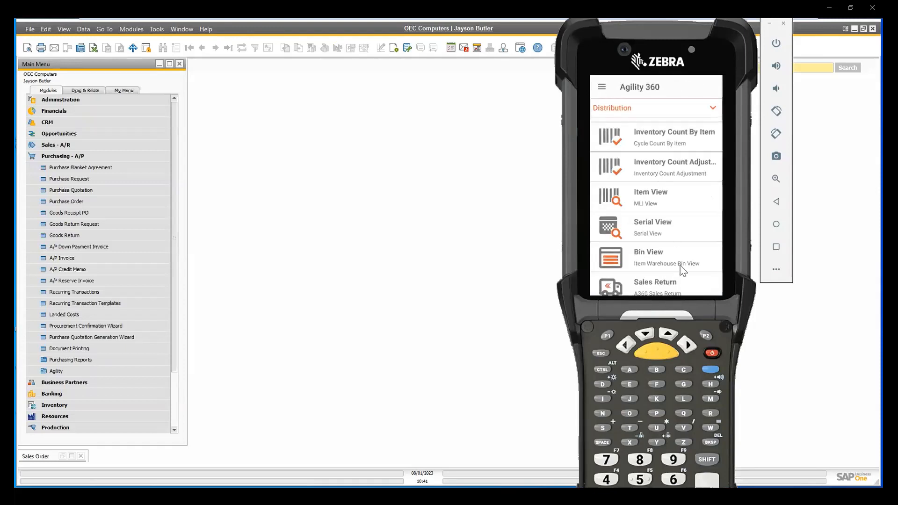
# Look up item GRAHAM CRACKERS in Item View.
pyautogui.moveTo(684, 260); pyautogui.dragTo(683, 242)
pyautogui.click(674, 181)
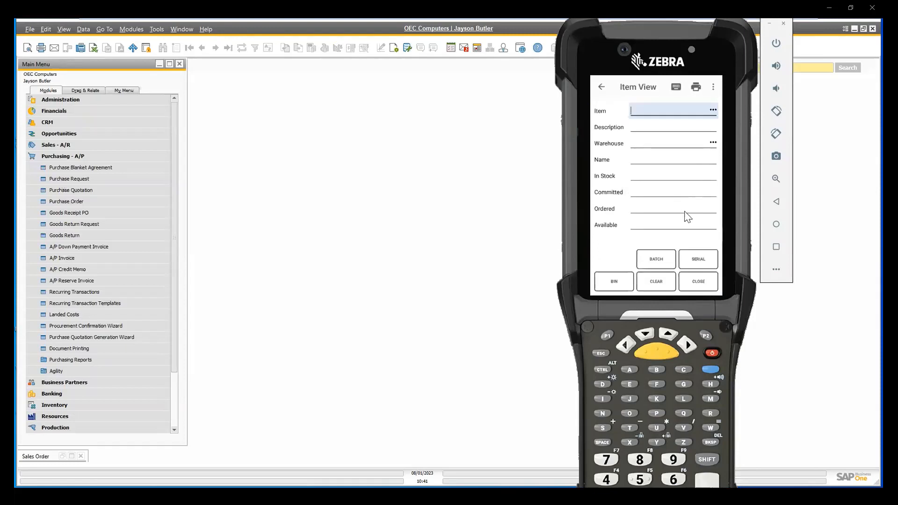
pyautogui.write('GRAHAM CRACKERS')
pyautogui.press('Return')
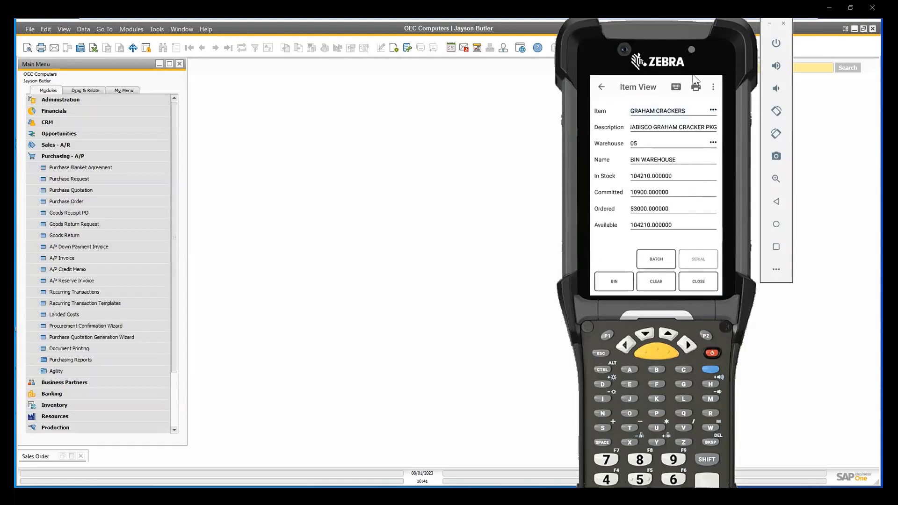
# Check the batch and bin quantities of GRAHAM CRACKERS in warehouse 05, then close Item View.
pyautogui.click(658, 267)
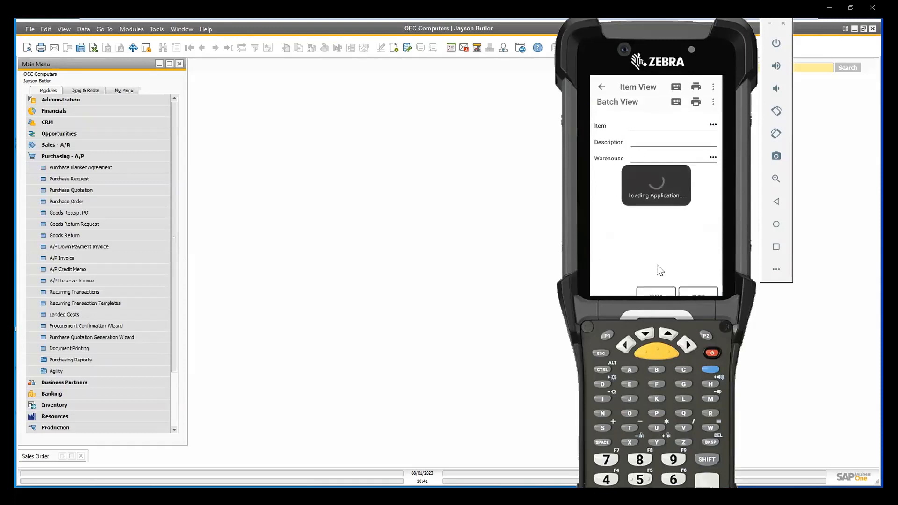
pyautogui.moveTo(670, 232); pyautogui.dragTo(673, 151)
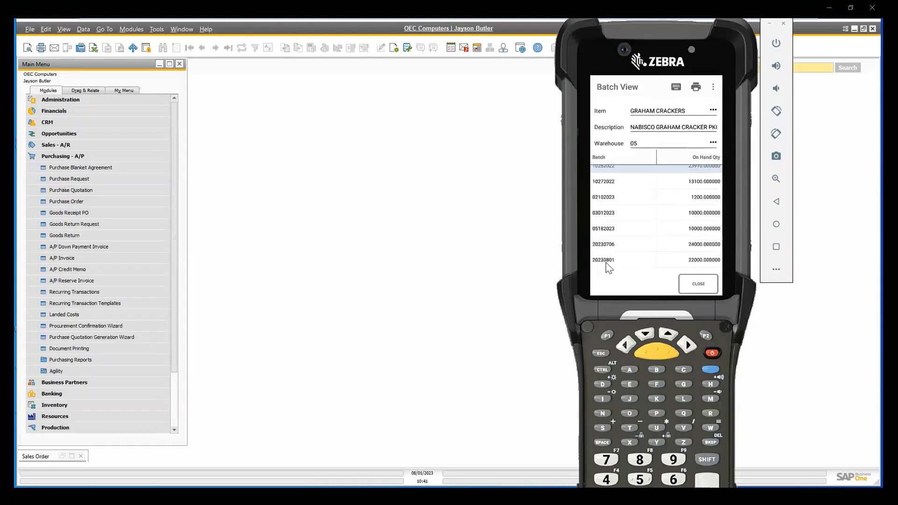
pyautogui.click(702, 285)
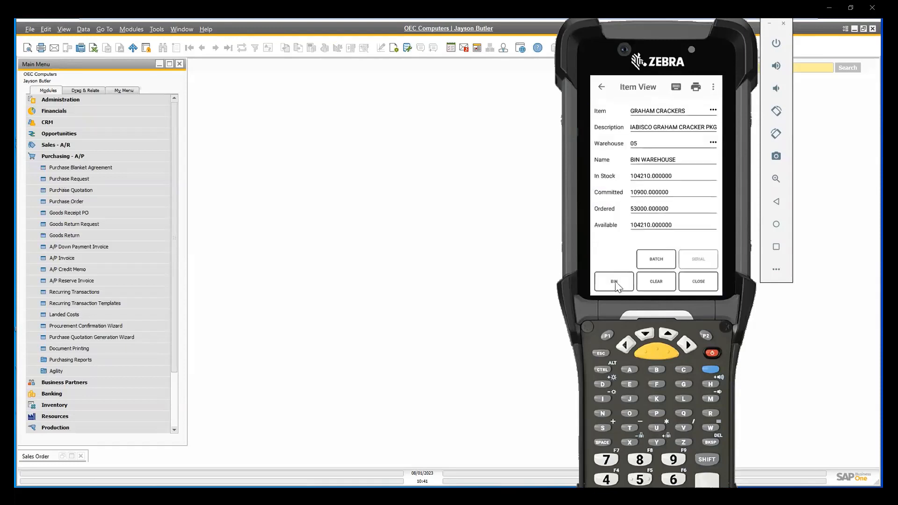
pyautogui.click(618, 287)
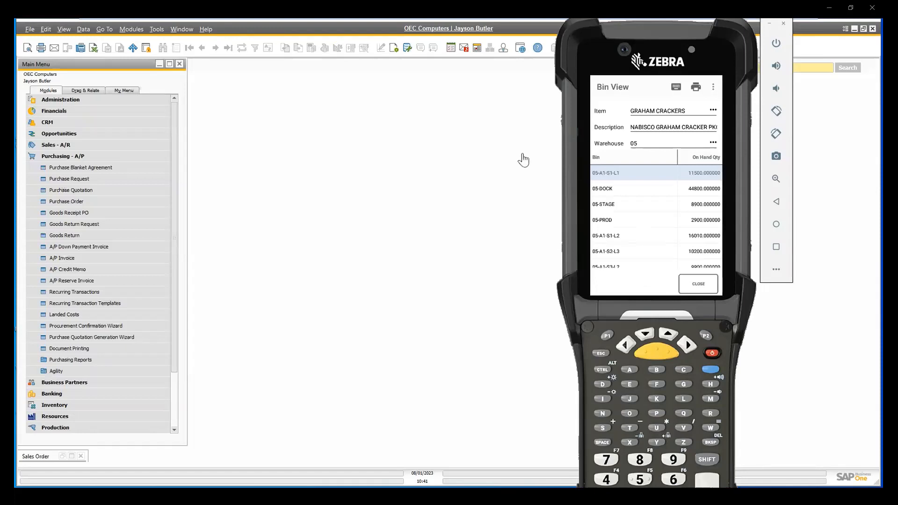
pyautogui.click(697, 286)
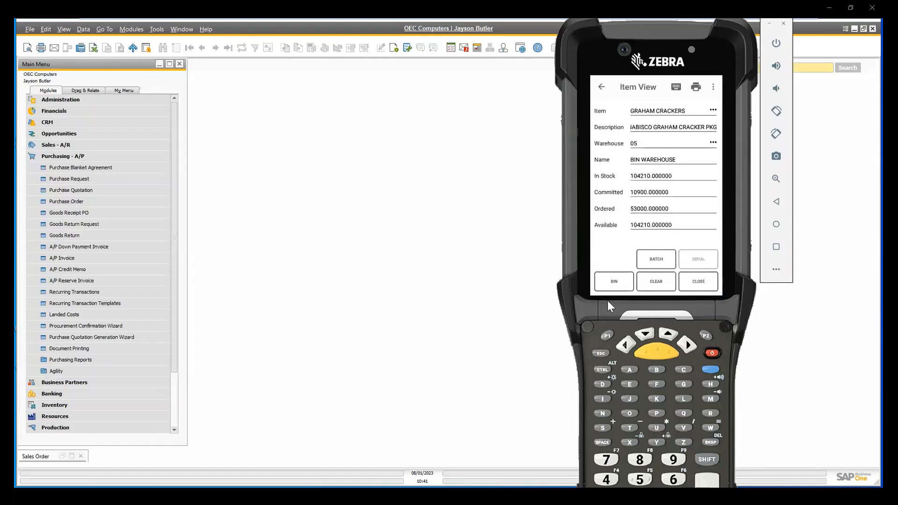
pyautogui.click(708, 289)
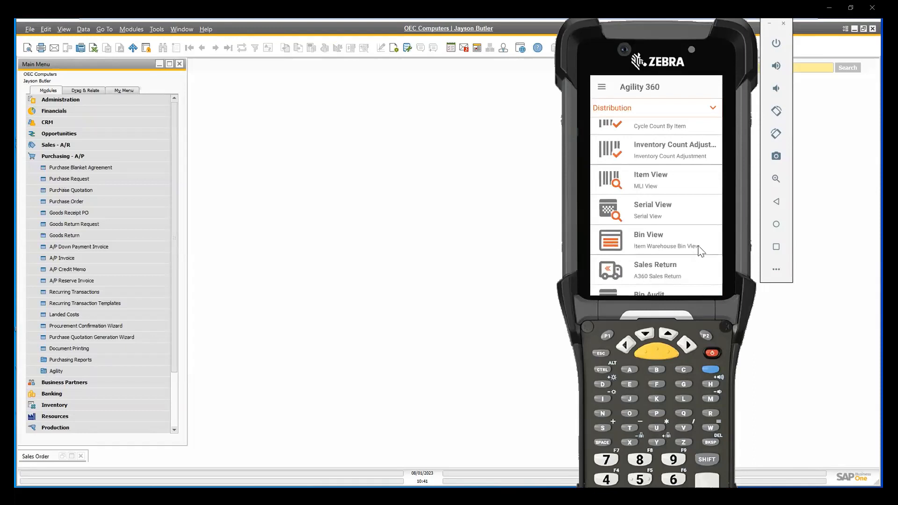
# Check the bin quantities of item MARSHMALLOW in Bin View and close it.
pyautogui.click(657, 238)
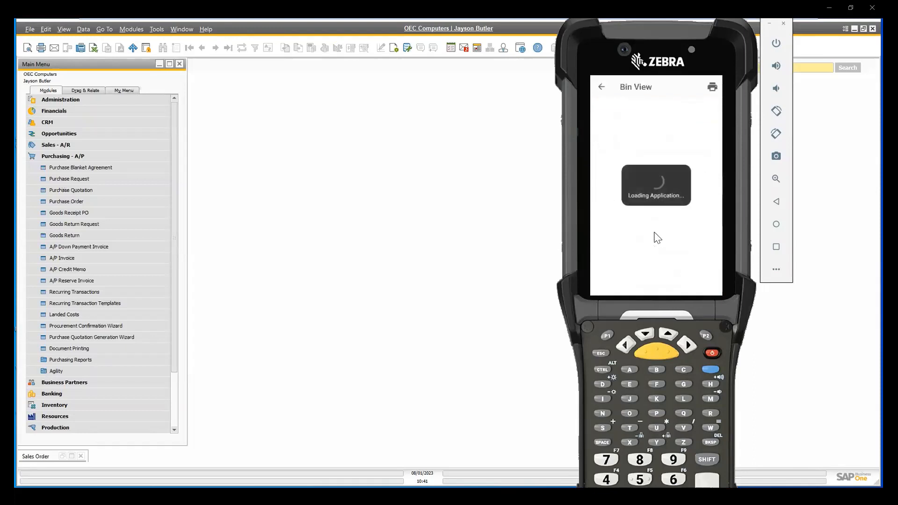
pyautogui.write('MARSHMALLOW')
pyautogui.press('Return')
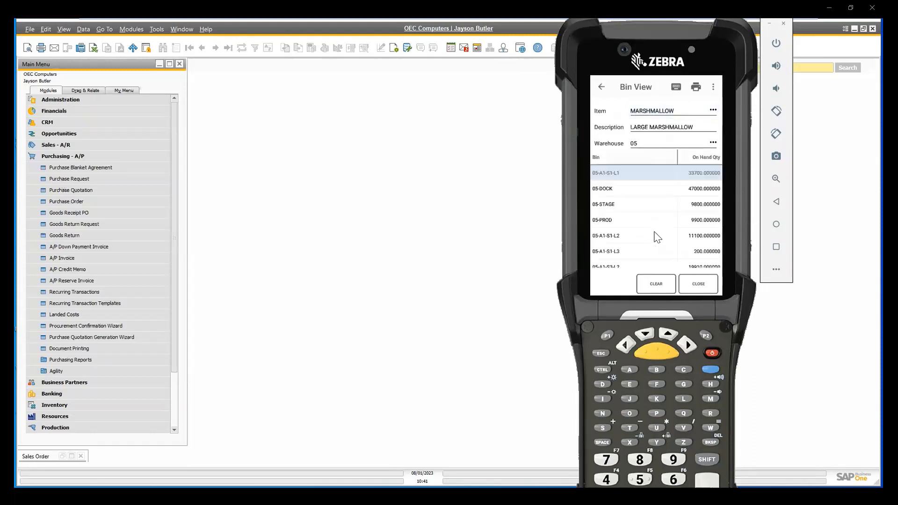
pyautogui.click(686, 290)
# Switch the Agility 360 transaction list from Distribution to the Production category.
pyautogui.moveTo(687, 239); pyautogui.dragTo(681, 200)
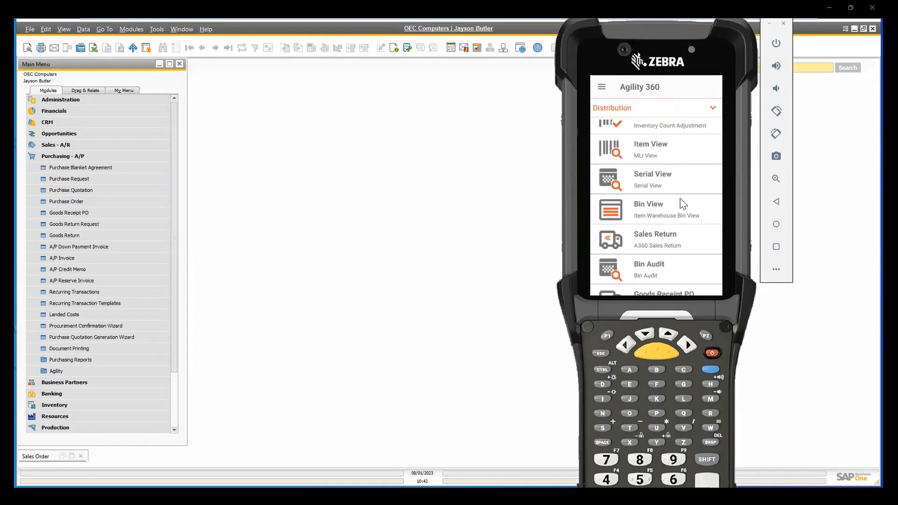
pyautogui.moveTo(690, 178); pyautogui.dragTo(547, 180)
pyautogui.moveTo(670, 210); pyautogui.dragTo(533, 217)
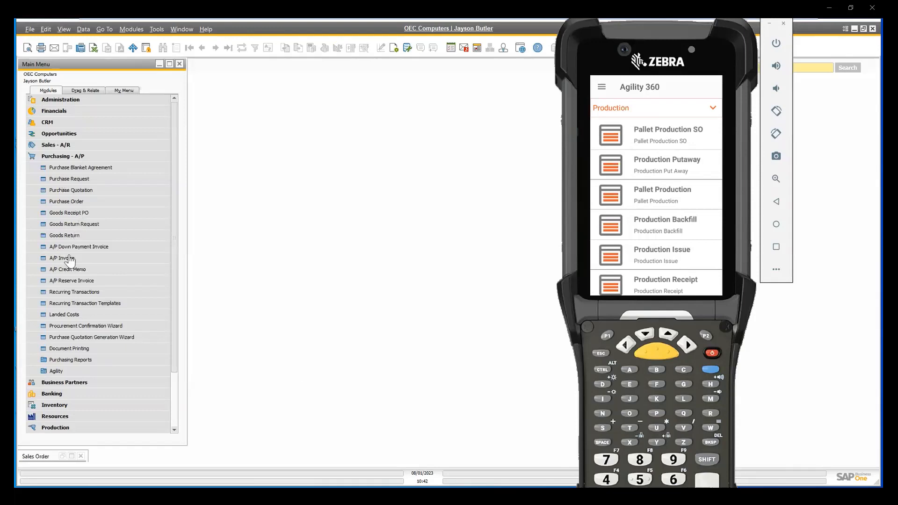
# Switch to SAP Business One and open a blank Production Order form from the Production module.
pyautogui.click(43, 157)
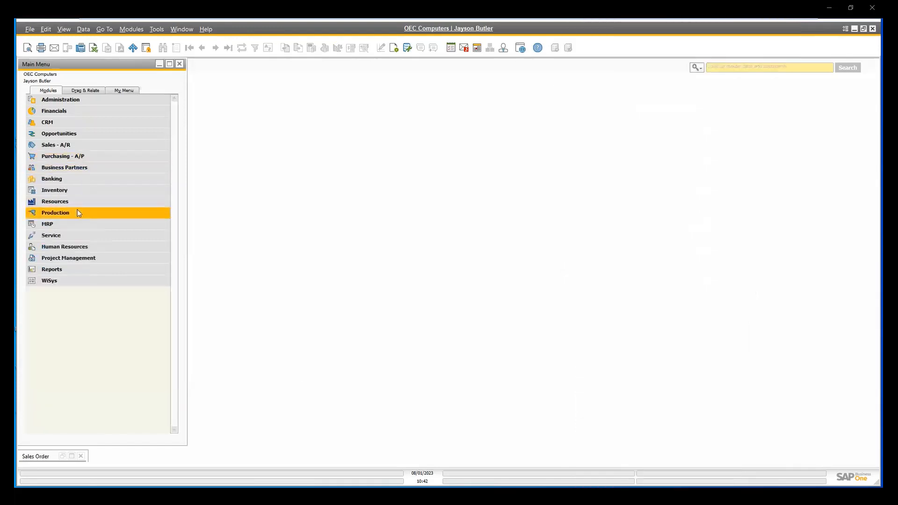
pyautogui.click(76, 214)
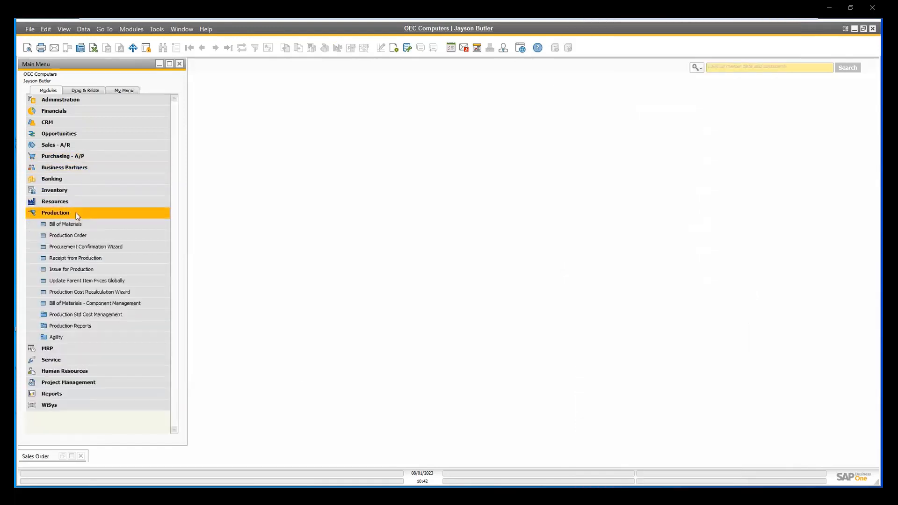
pyautogui.click(83, 236)
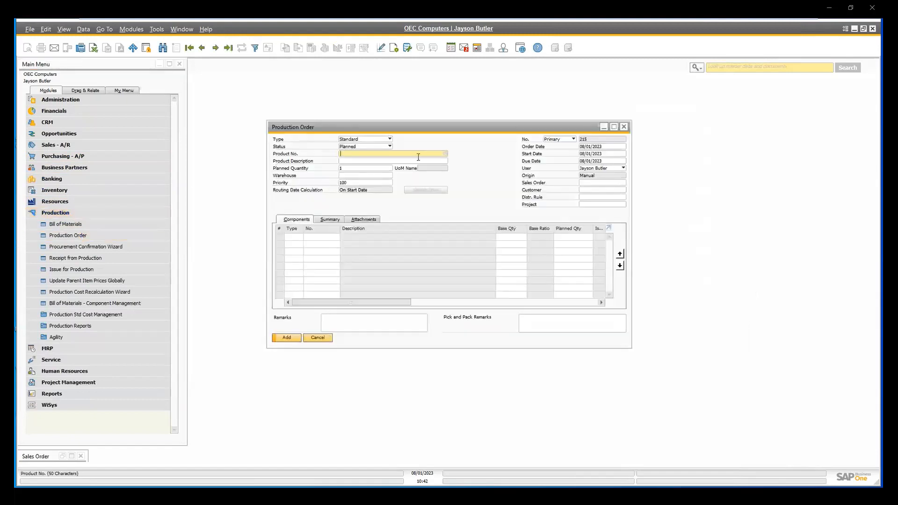
# Open the bill of materials for product SMORES and check the issue method of the GRAHAM CRACKERS component.
pyautogui.click(65, 224)
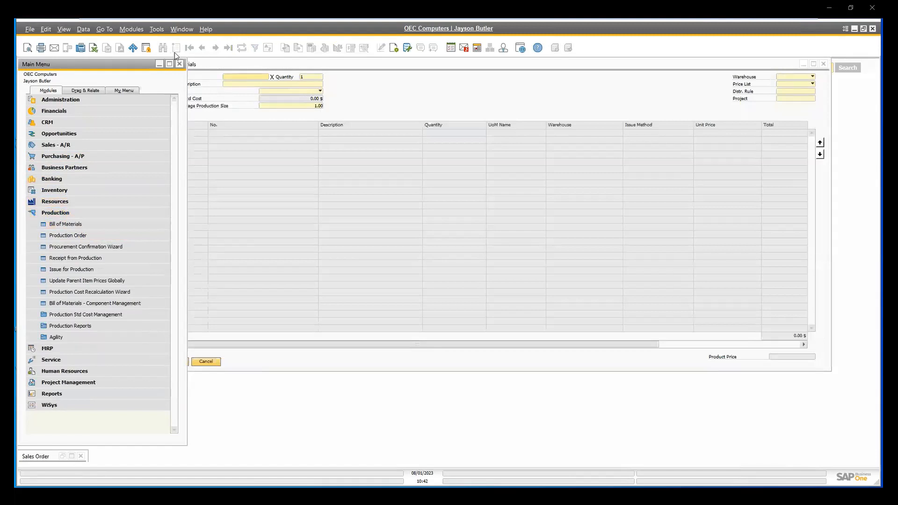
pyautogui.click(435, 107)
pyautogui.press('space')
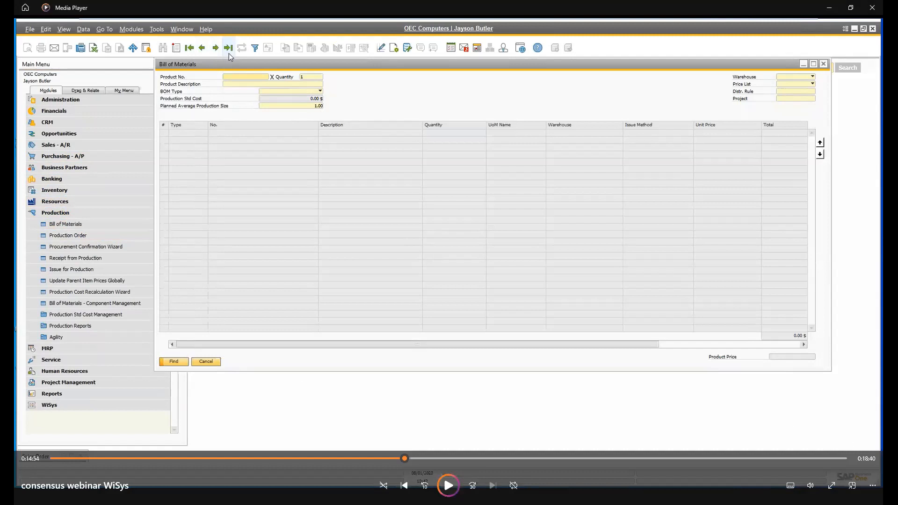
pyautogui.press('space')
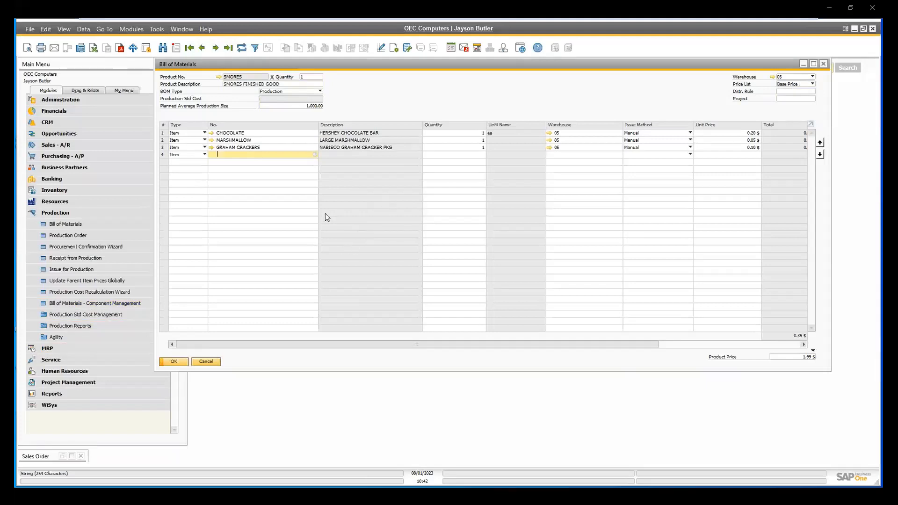
pyautogui.click(641, 151)
pyautogui.click(641, 151)
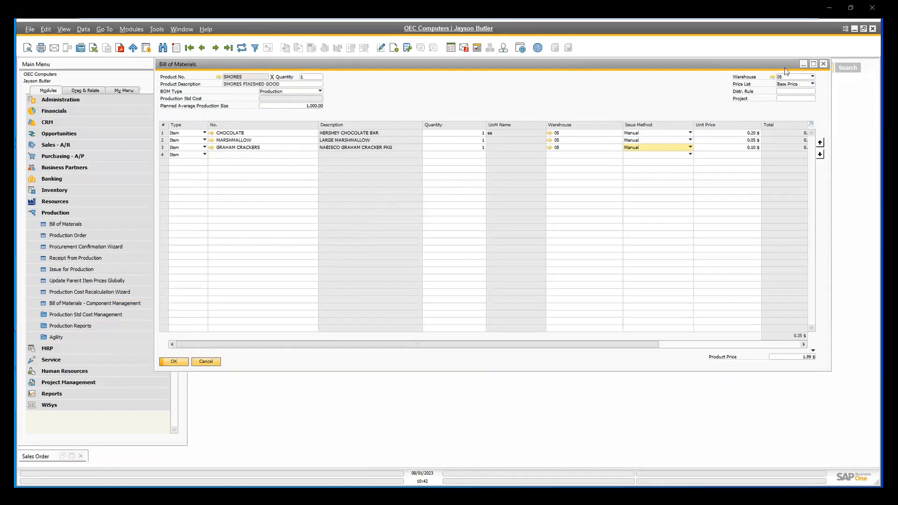
# Close the SMORES bill of materials and bring up the released SMORES production order with planned quantity 500.
pyautogui.click(823, 64)
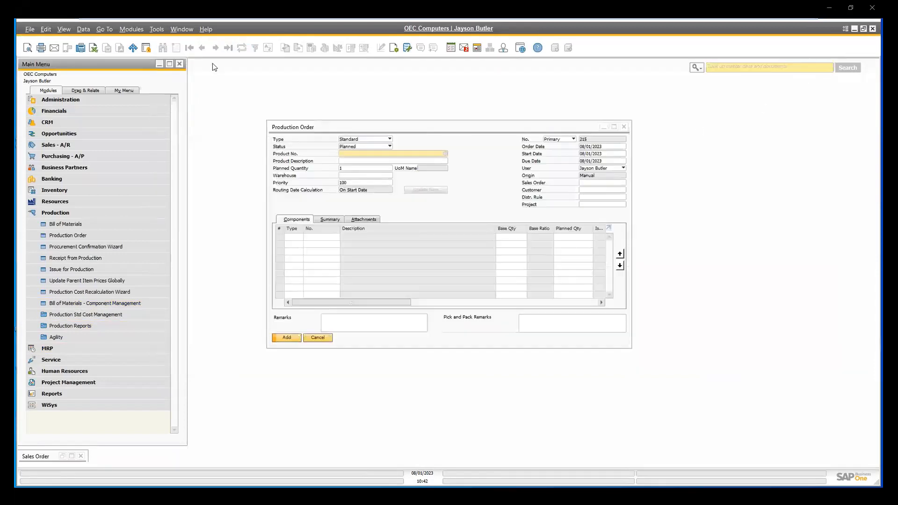
pyautogui.click(309, 140)
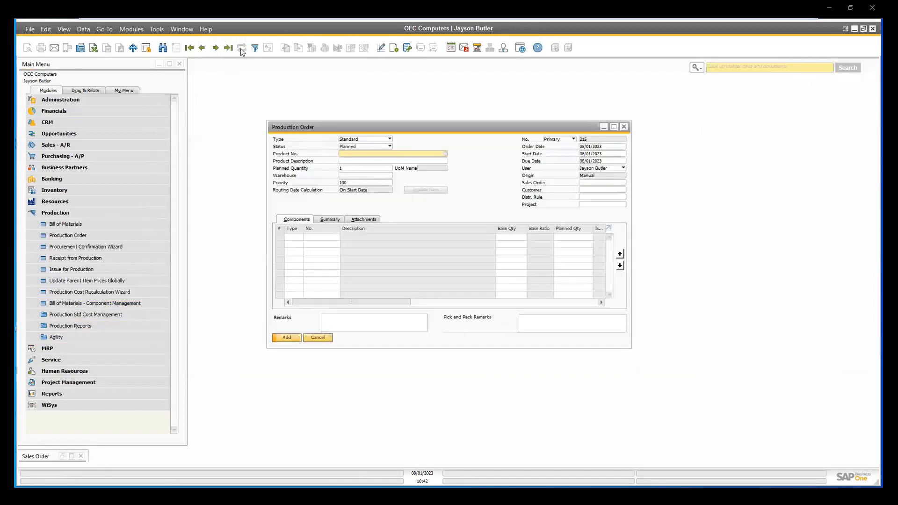
pyautogui.click(229, 48)
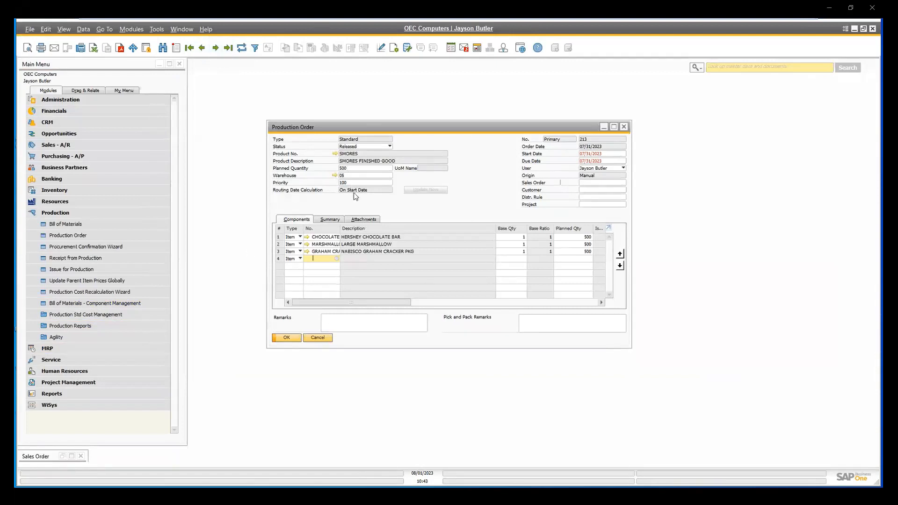
# Look over the actions available for the production order and the Production transactions in Agility 360.
pyautogui.rightClick(483, 173)
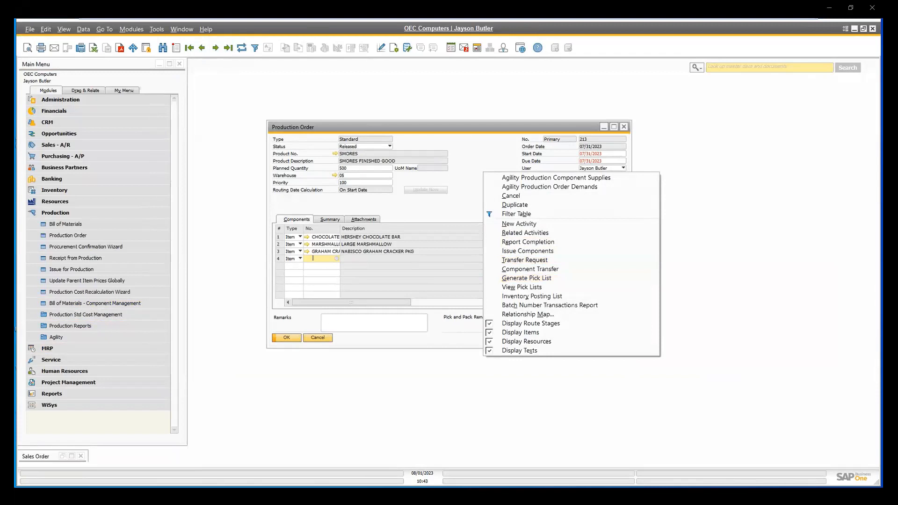
pyautogui.hotkey('alt', 'Tab')
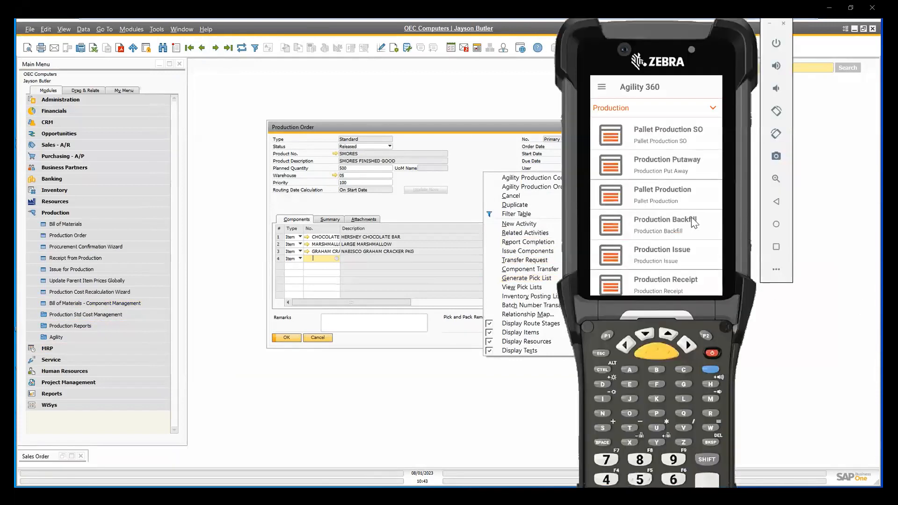
pyautogui.moveTo(686, 211); pyautogui.dragTo(700, 157)
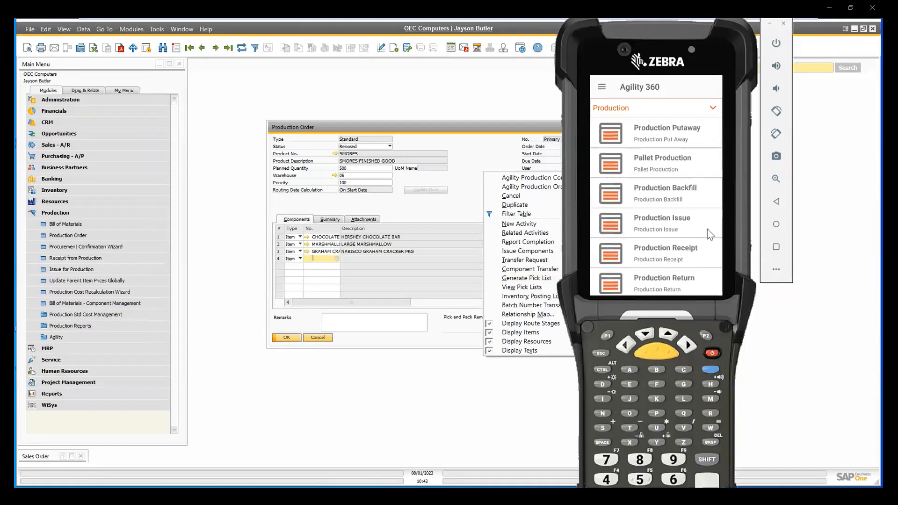
pyautogui.click(491, 155)
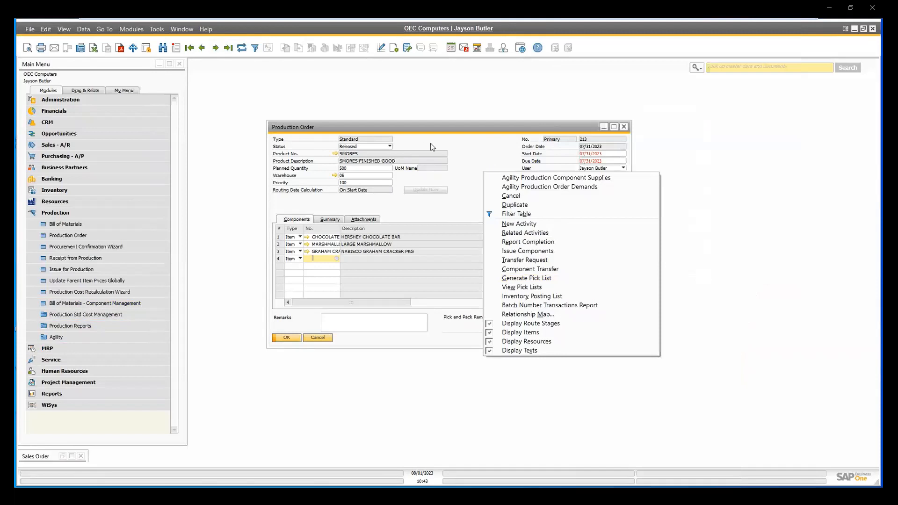
pyautogui.click(449, 147)
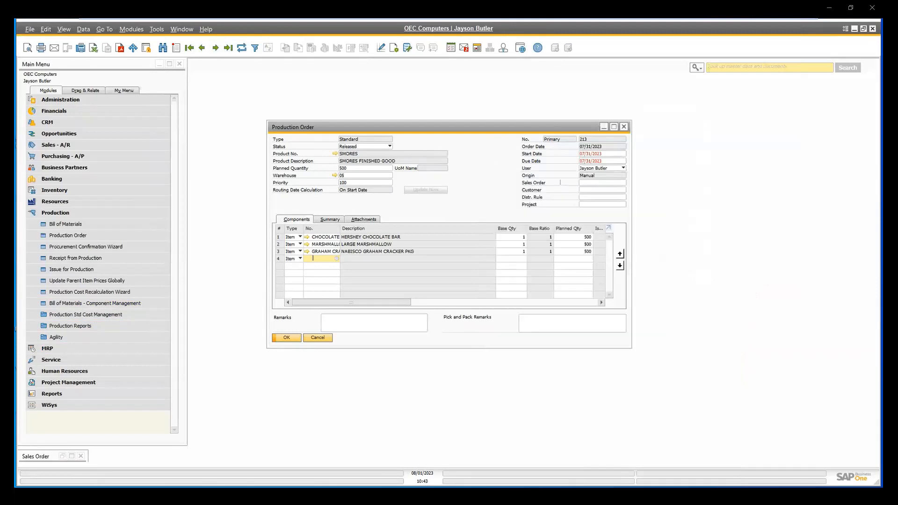
# Switch to Agility 360 and start a Production Issue for the released SMORES production order.
pyautogui.hotkey('alt', 'Tab')
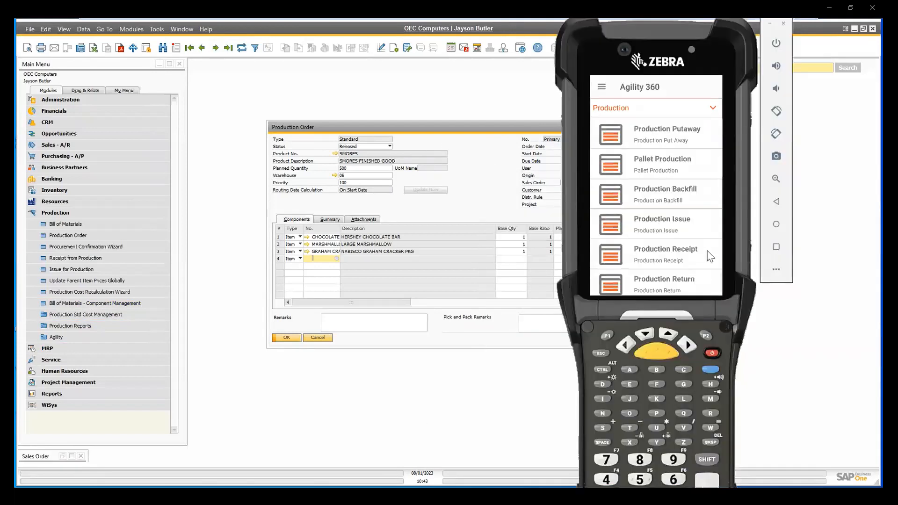
pyautogui.click(673, 229)
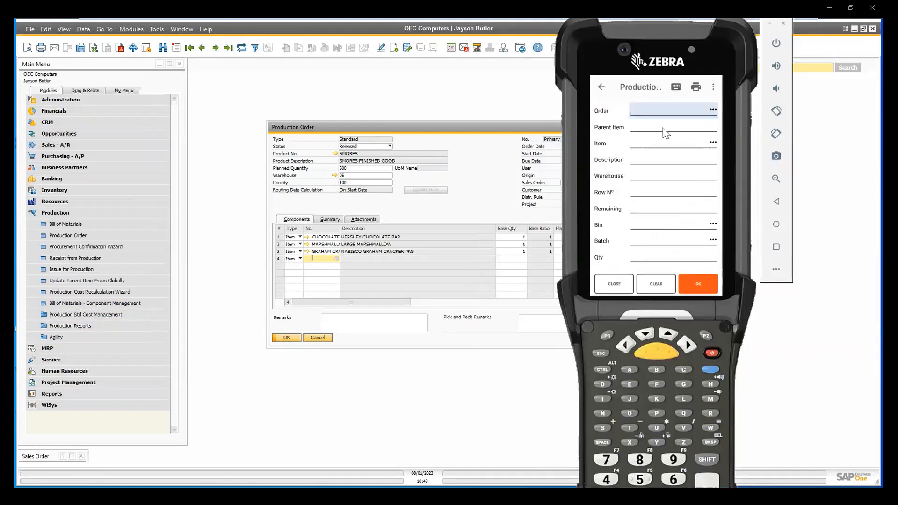
pyautogui.write('213')
pyautogui.press('Return')
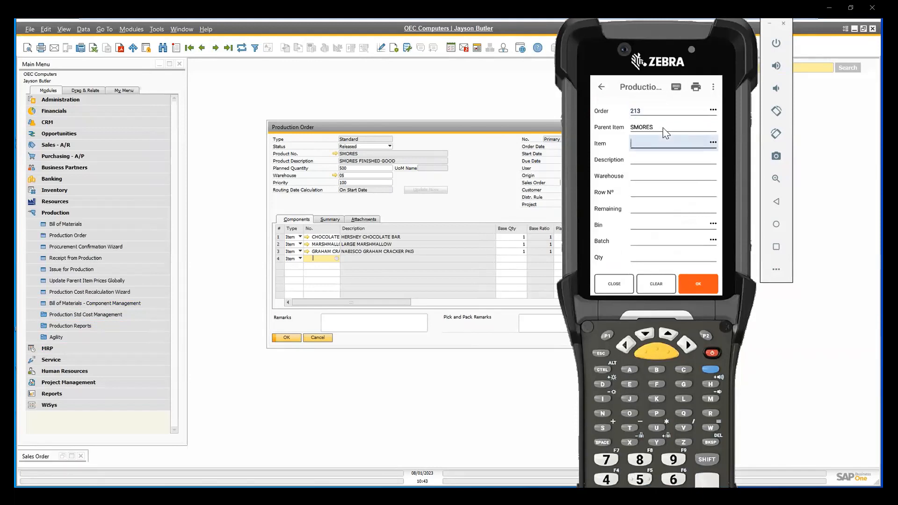
# Issue 500 of item CHOCOLATE from bin 05-A1-S1-L1, batch 20230801, to the production order.
pyautogui.write('CHOCOLATE')
pyautogui.press('Return')
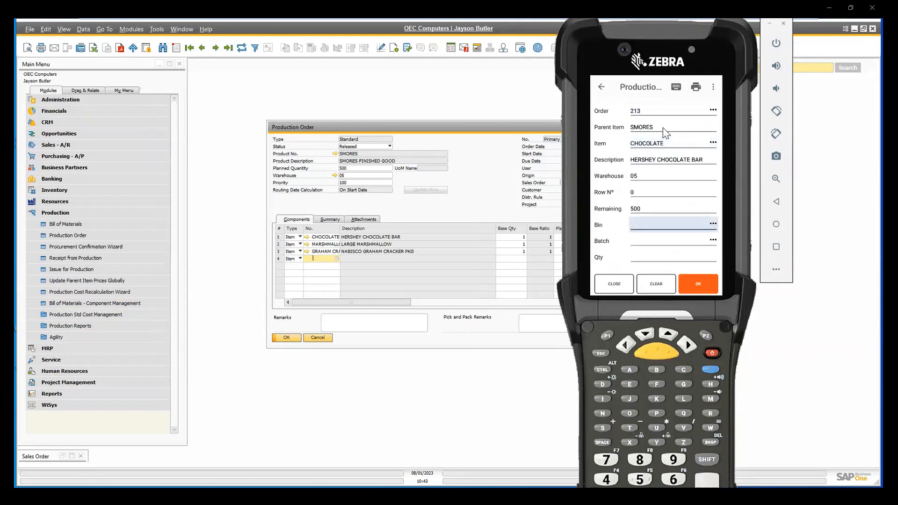
pyautogui.write('05-A1-S1-L1')
pyautogui.press('Return')
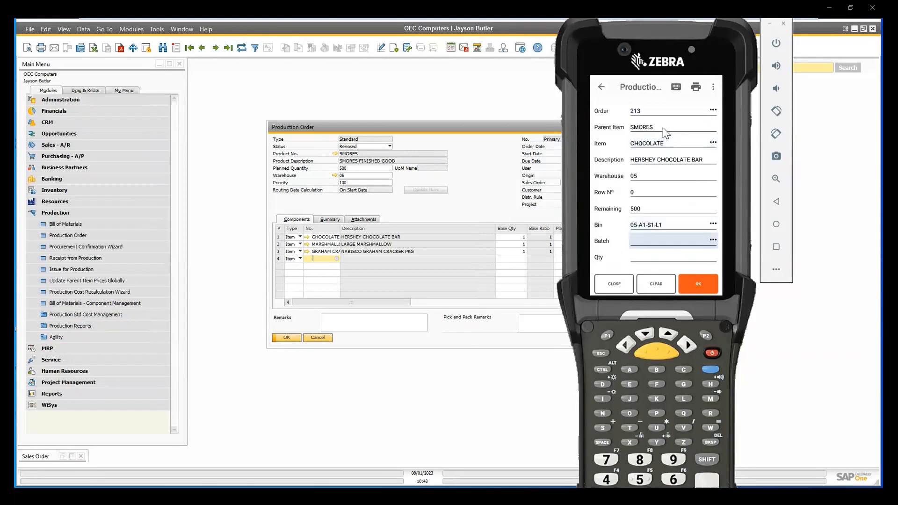
pyautogui.write('20230801')
pyautogui.press('Return')
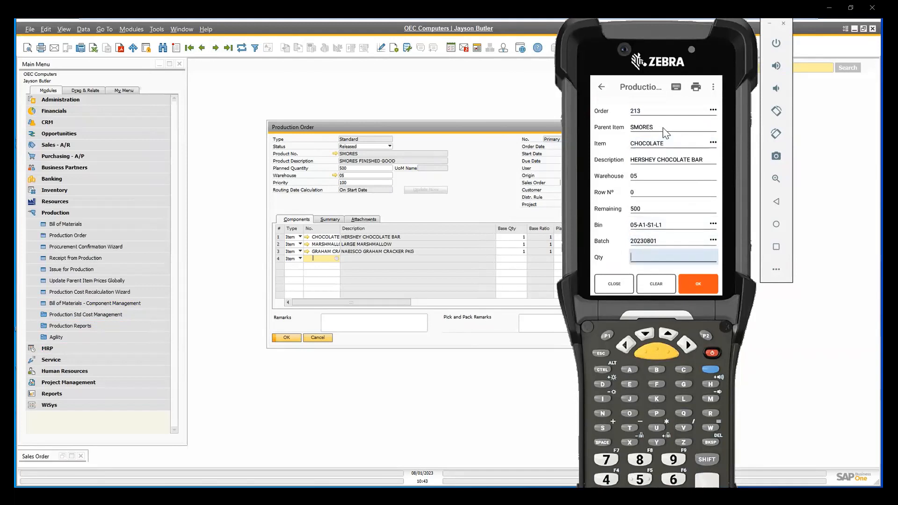
pyautogui.write('500')
pyautogui.press('Return')
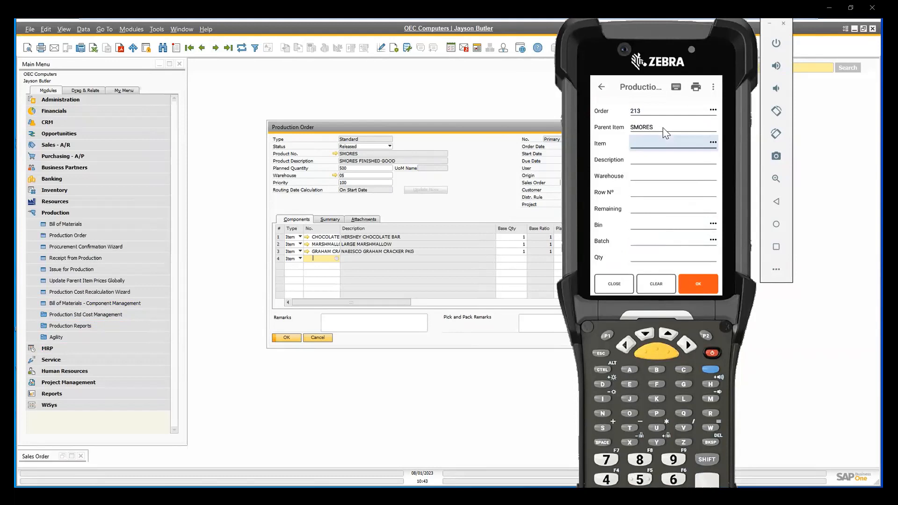
pyautogui.write('MARSHMALLOW')
pyautogui.press('Return')
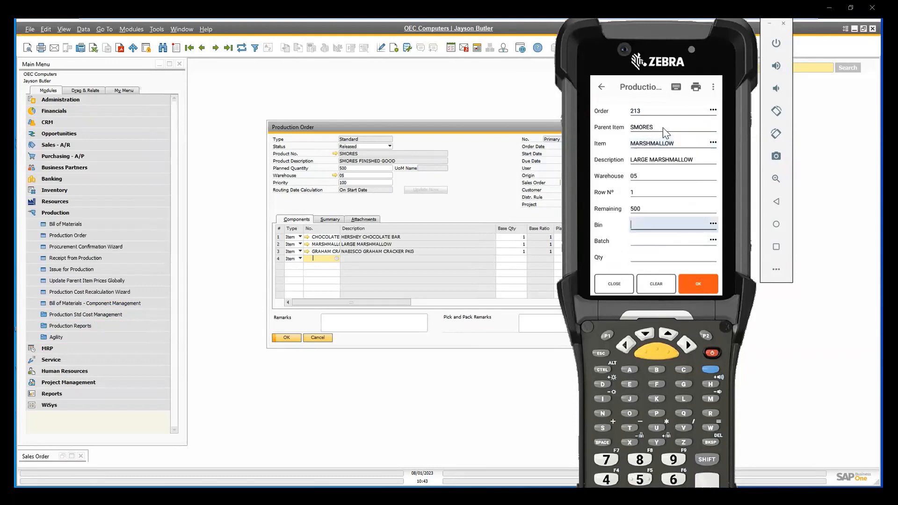
pyautogui.write('05-A1-S1-L1')
pyautogui.press('Return')
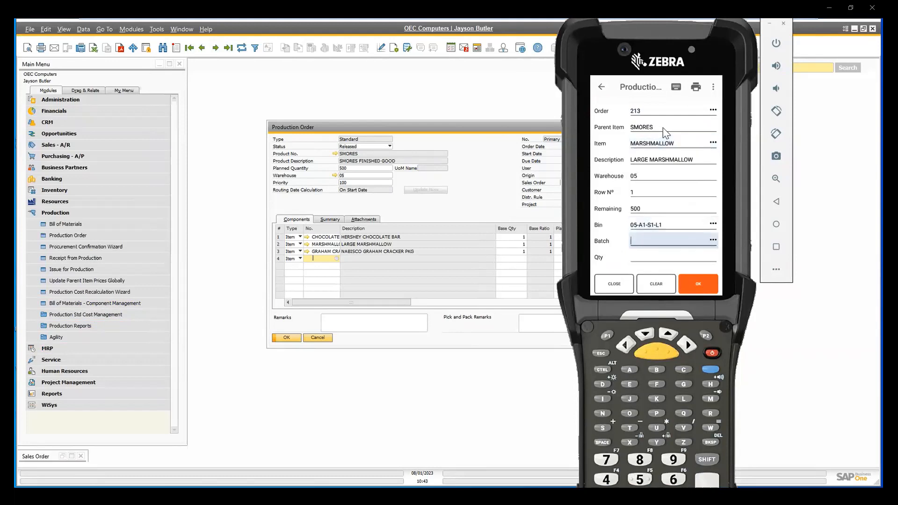
pyautogui.write('20230801')
pyautogui.press('Return')
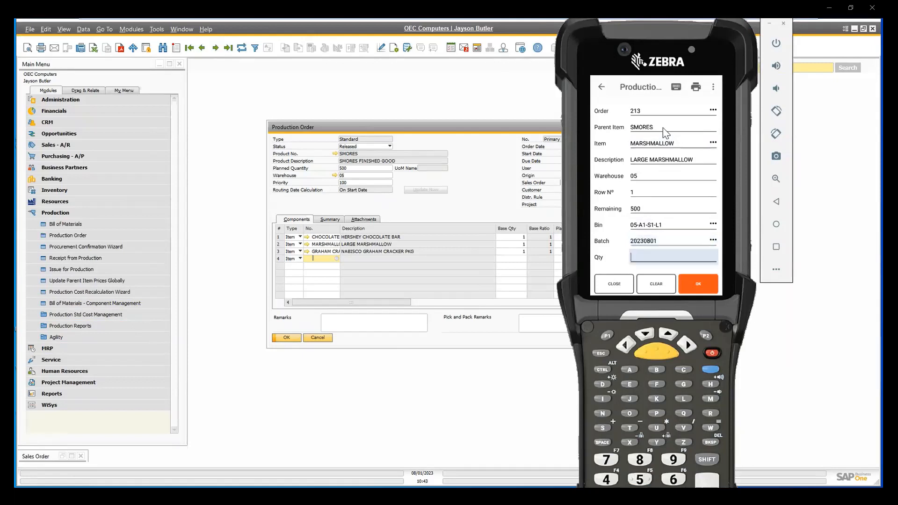
pyautogui.click(656, 284)
# Issue 500 of item MARSHMALLOW to the order, looking up bin 05-A1-S1-L1 and batch 20230801.
pyautogui.write('MARSHMALLOW')
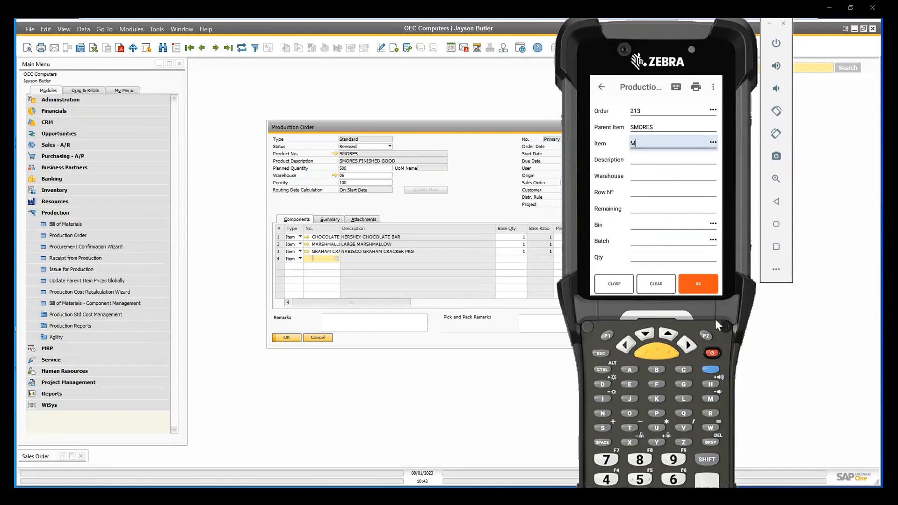
pyautogui.press('Return')
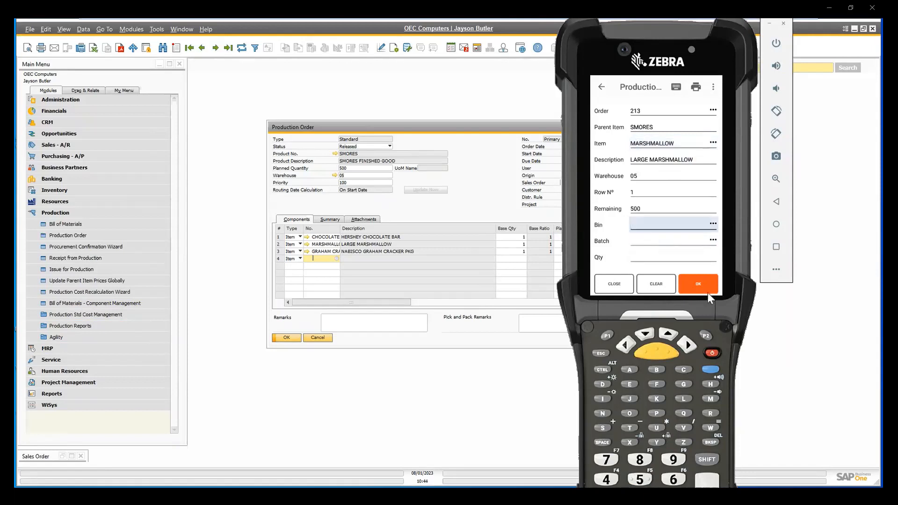
pyautogui.click(712, 225)
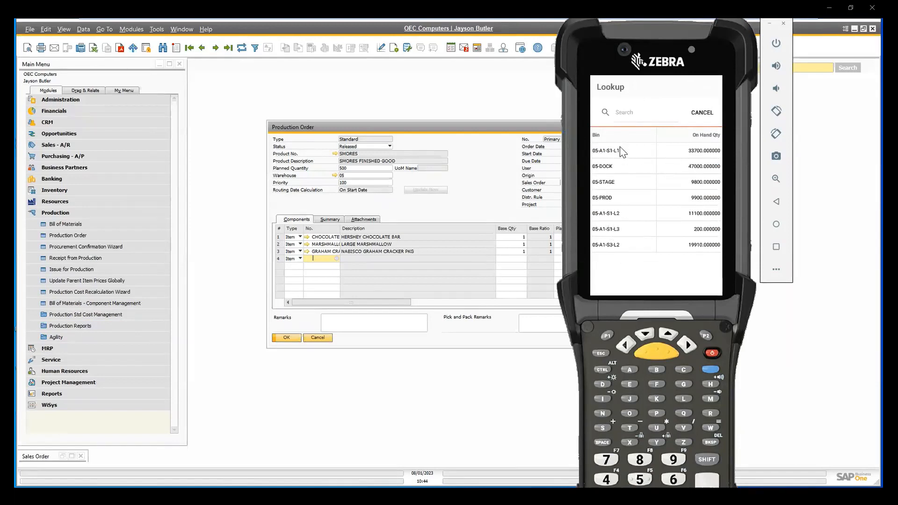
pyautogui.click(607, 151)
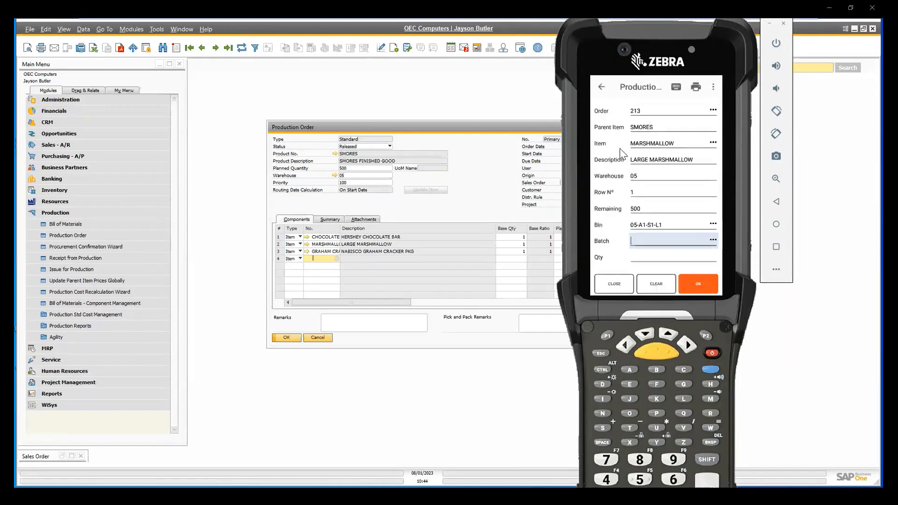
pyautogui.click(714, 241)
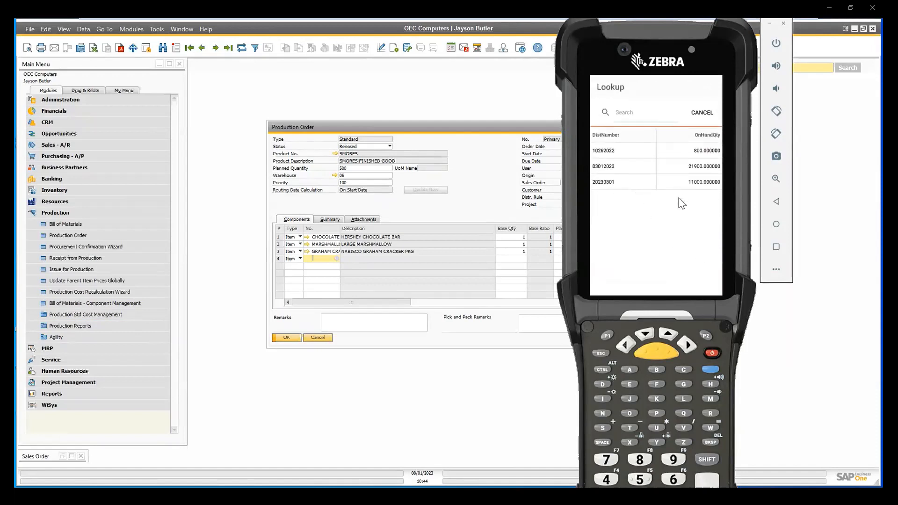
pyautogui.click(605, 185)
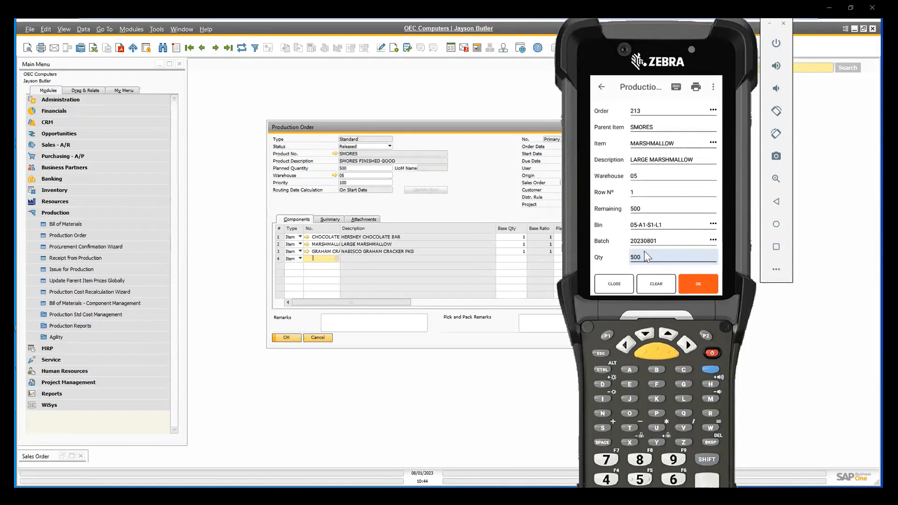
pyautogui.click(712, 285)
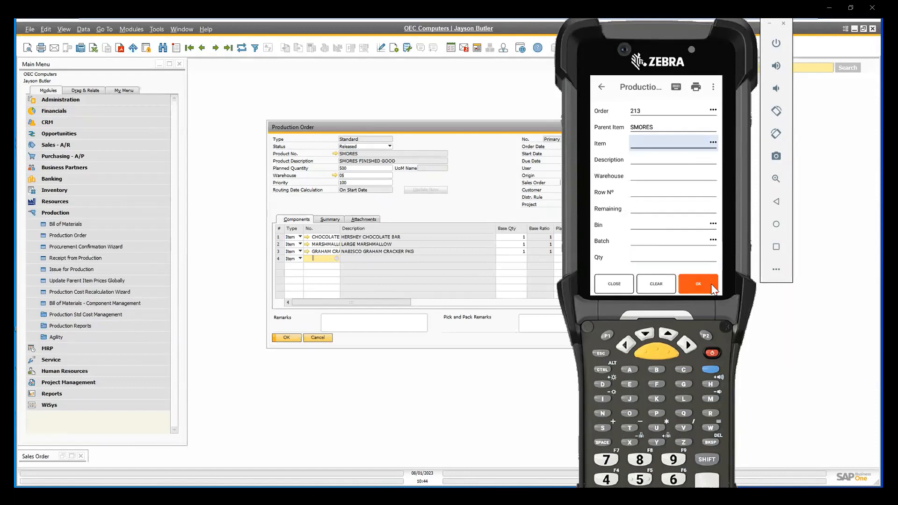
# Issue 500 of item GRAHAM CRACKERS to the order, looking up bin 05-DOCK and batch 20230801.
pyautogui.write('GRAHAM CRACKERS')
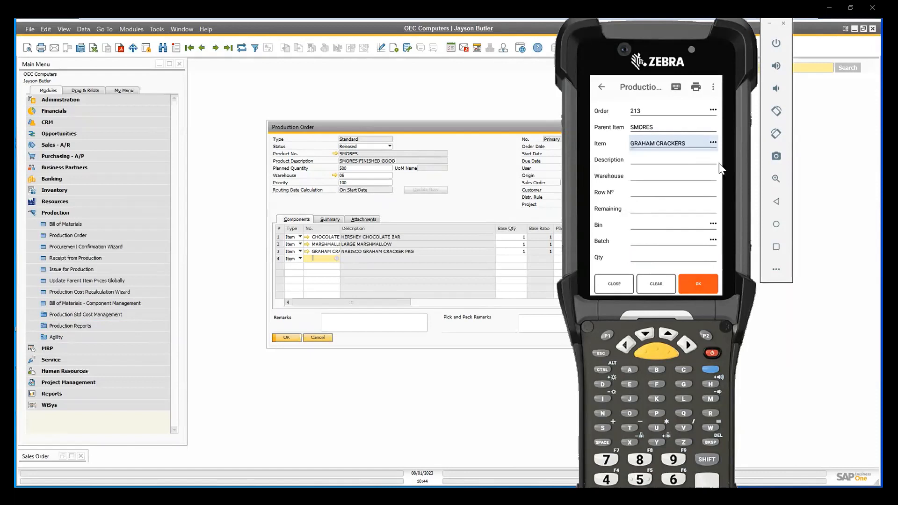
pyautogui.press('Return')
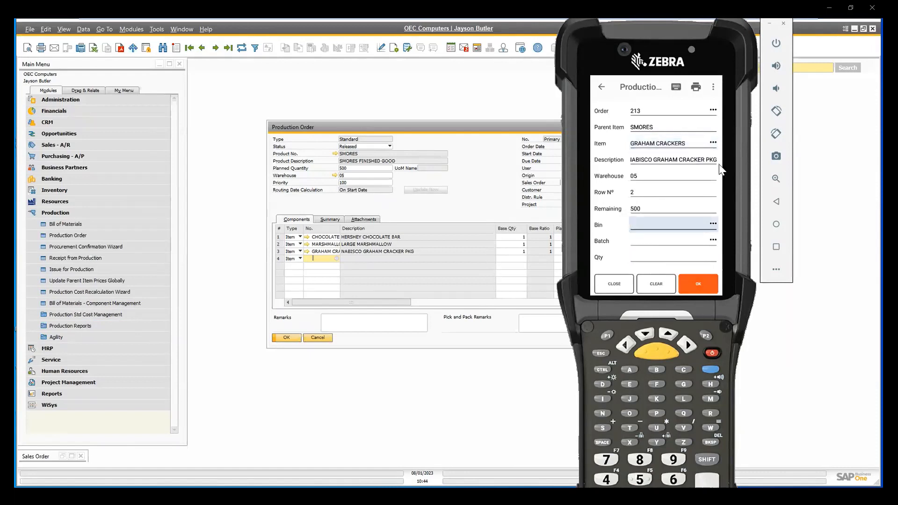
pyautogui.click(711, 224)
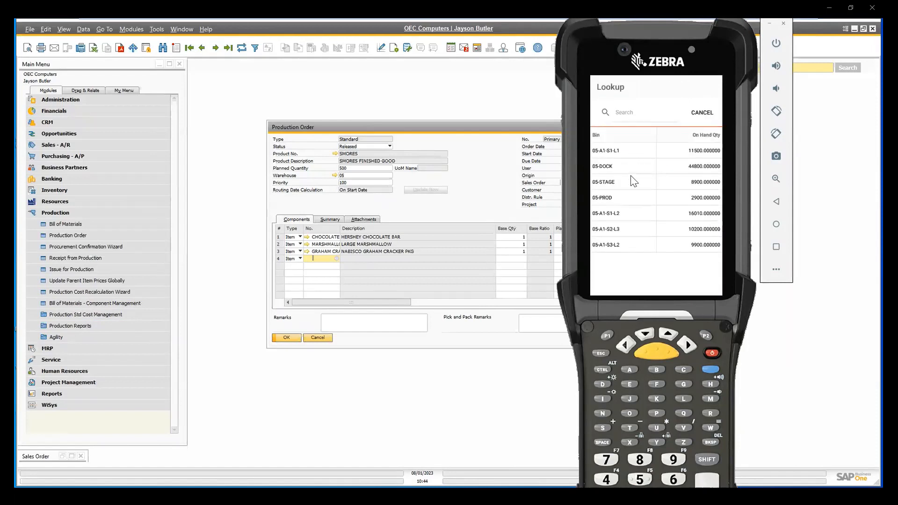
pyautogui.click(613, 169)
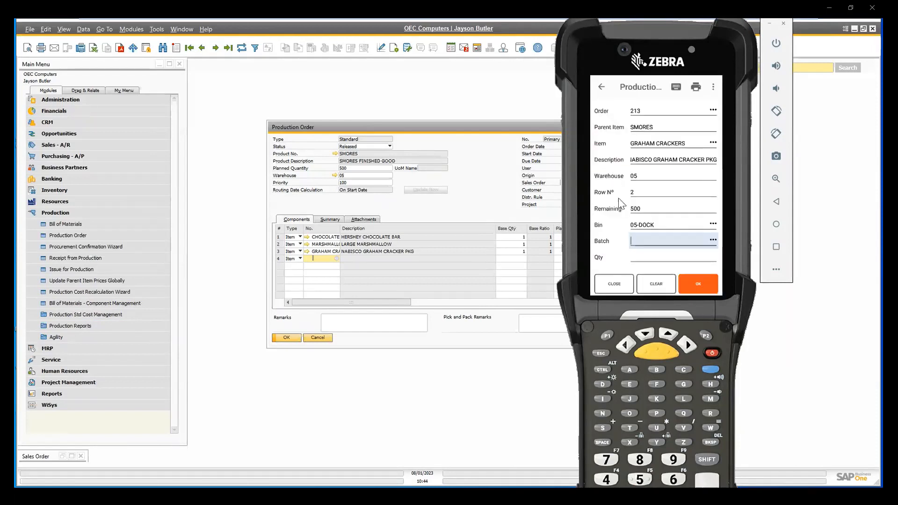
pyautogui.click(713, 239)
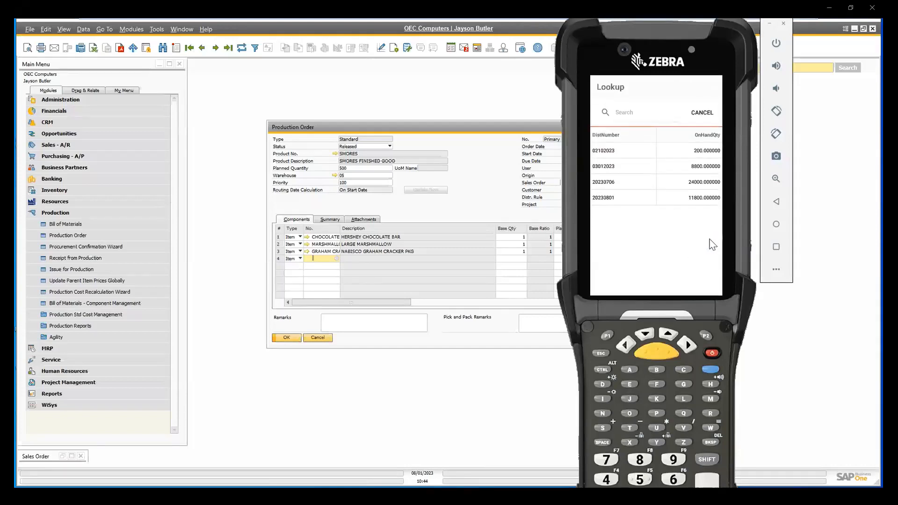
pyautogui.click(628, 201)
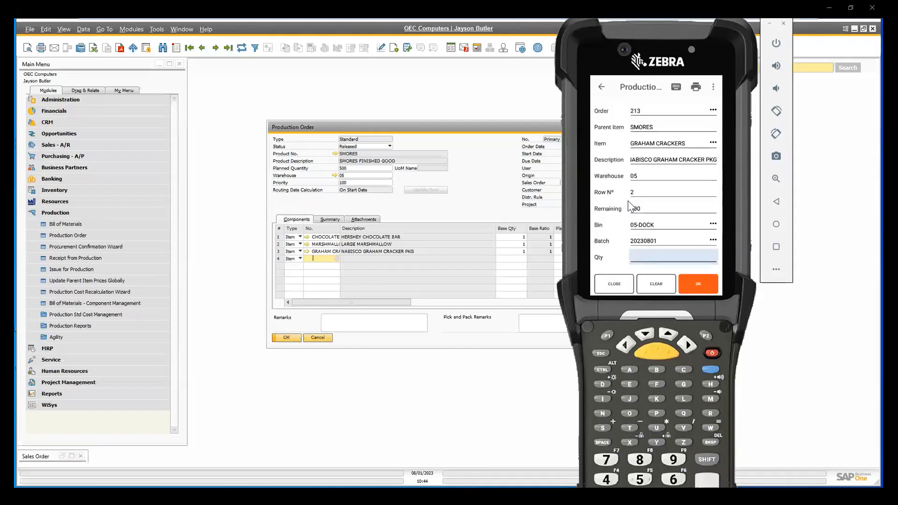
pyautogui.write('500')
pyautogui.press('Return')
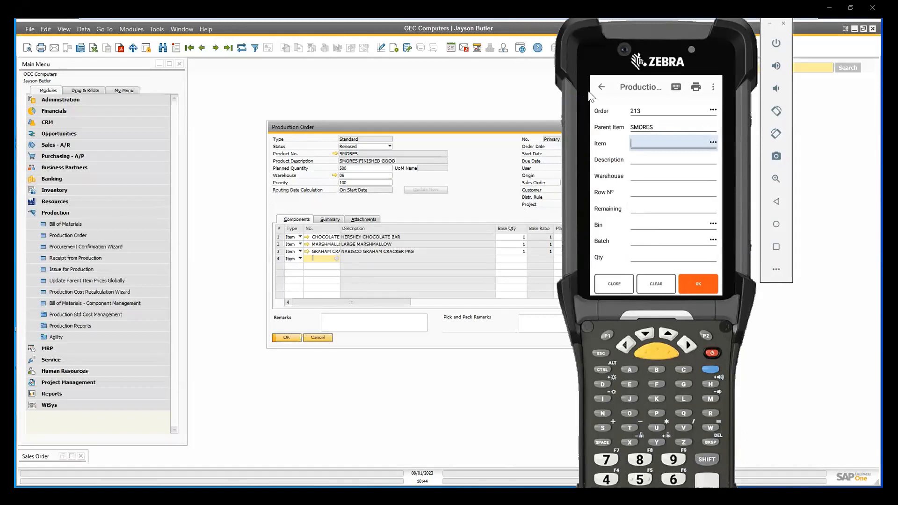
# Record a Production Receipt of 500 for the SMORES production order into bin 05-PROD, batch 0820232, and dismiss the label preview.
pyautogui.click(602, 88)
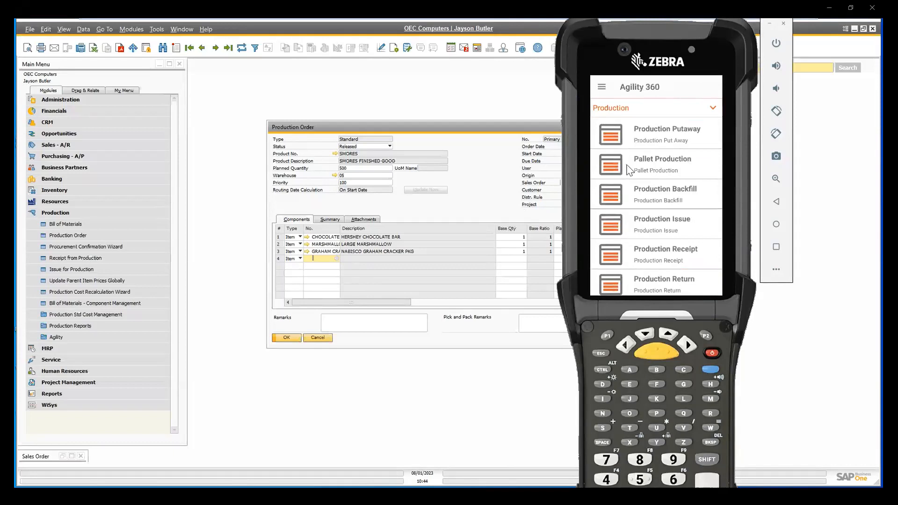
pyautogui.click(667, 257)
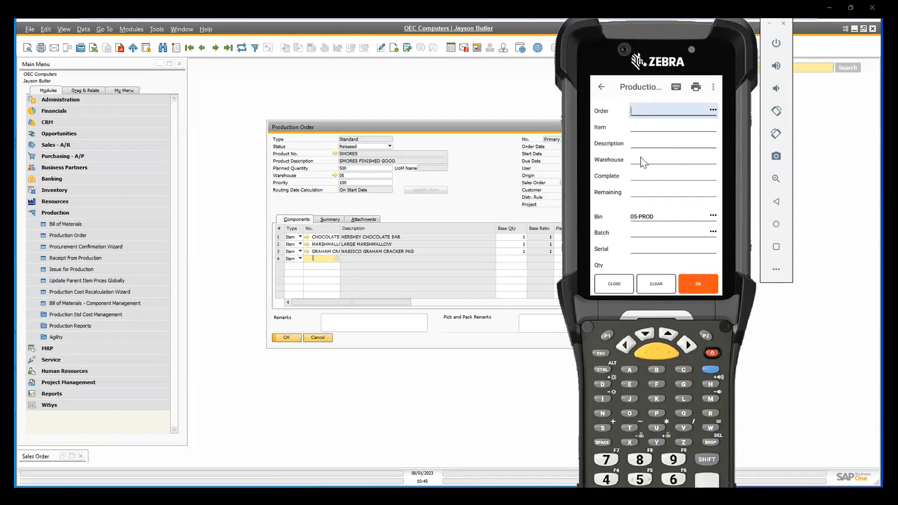
pyautogui.write('213')
pyautogui.press('Return')
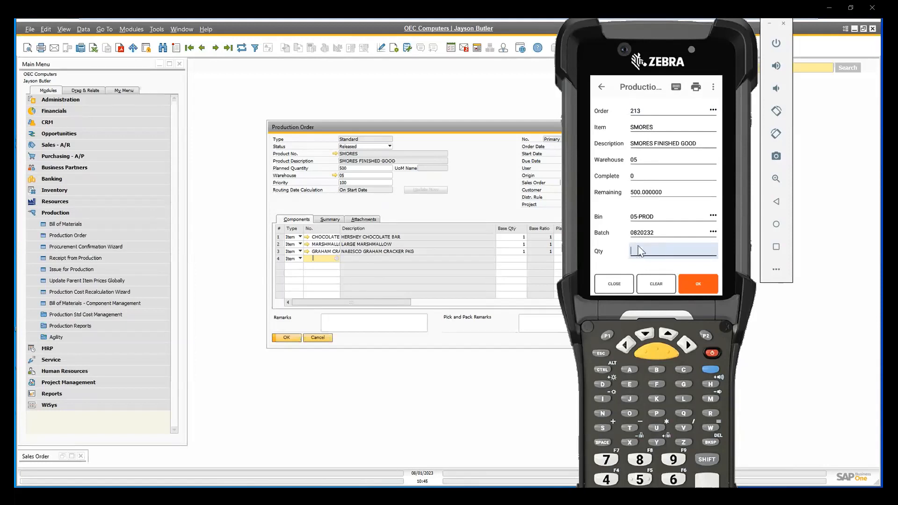
pyautogui.write('50')
pyautogui.press('Return')
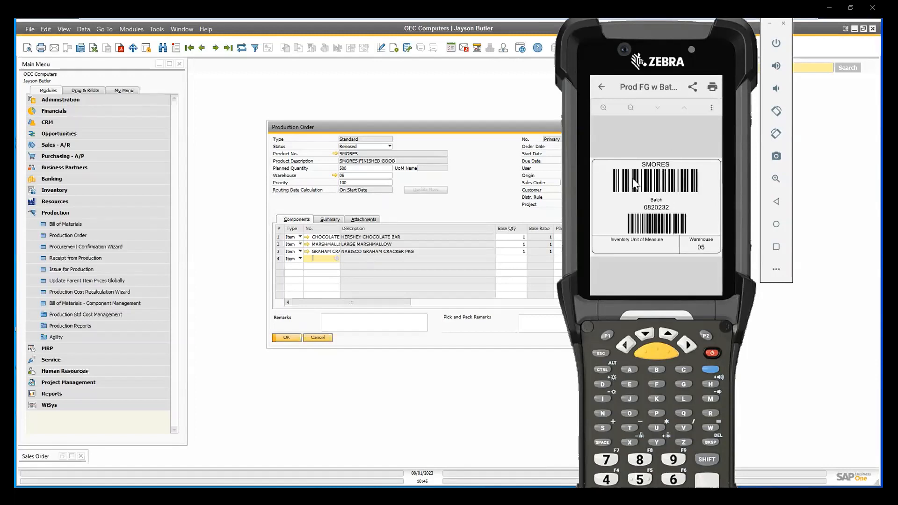
pyautogui.click(601, 88)
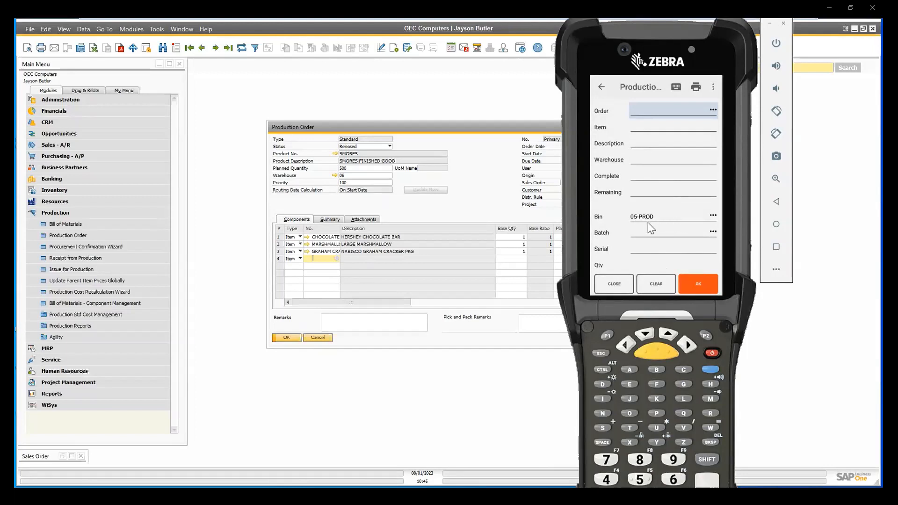
# Switch to SAP Business One, set the SMORES production order's status to Closed, update it, review its component columns and close the order.
pyautogui.click(477, 194)
pyautogui.click(241, 48)
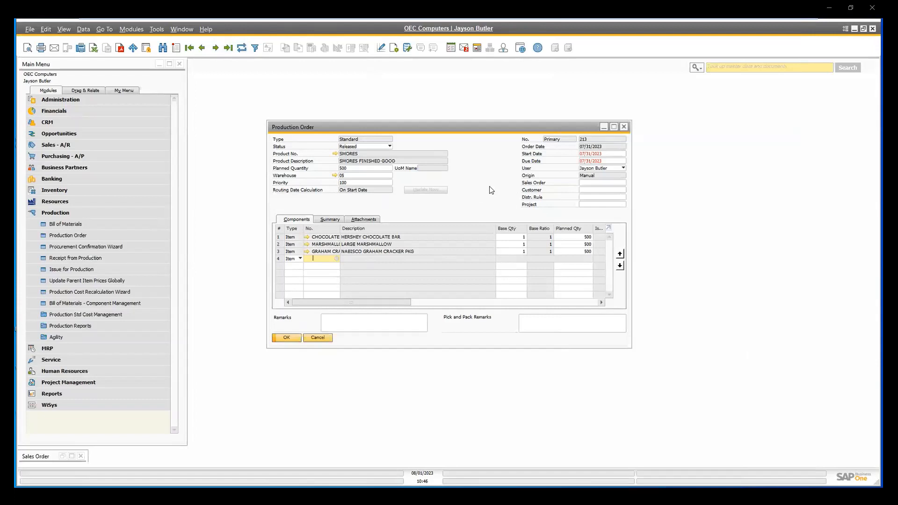
pyautogui.click(387, 146)
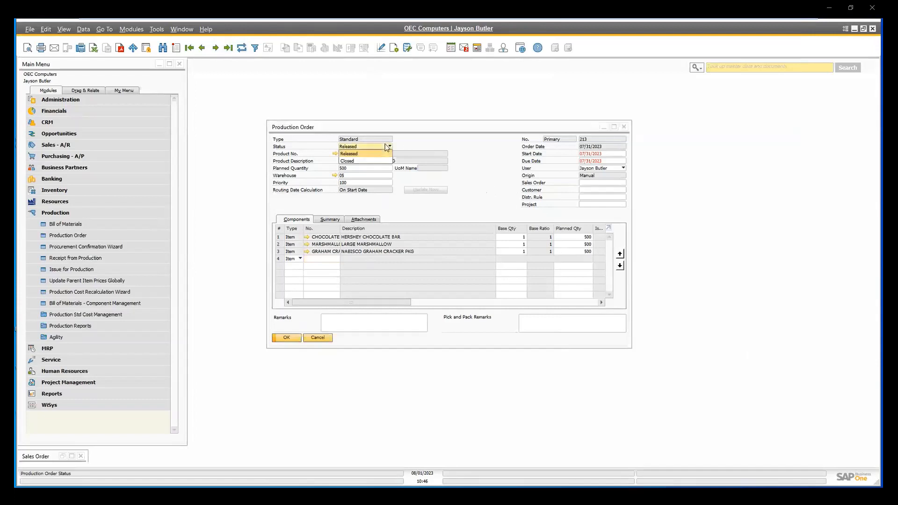
pyautogui.click(382, 161)
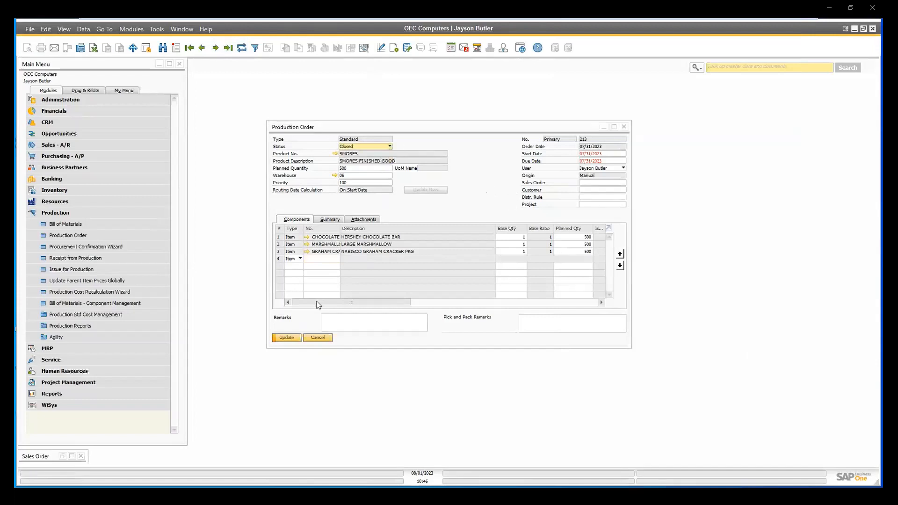
pyautogui.click(296, 340)
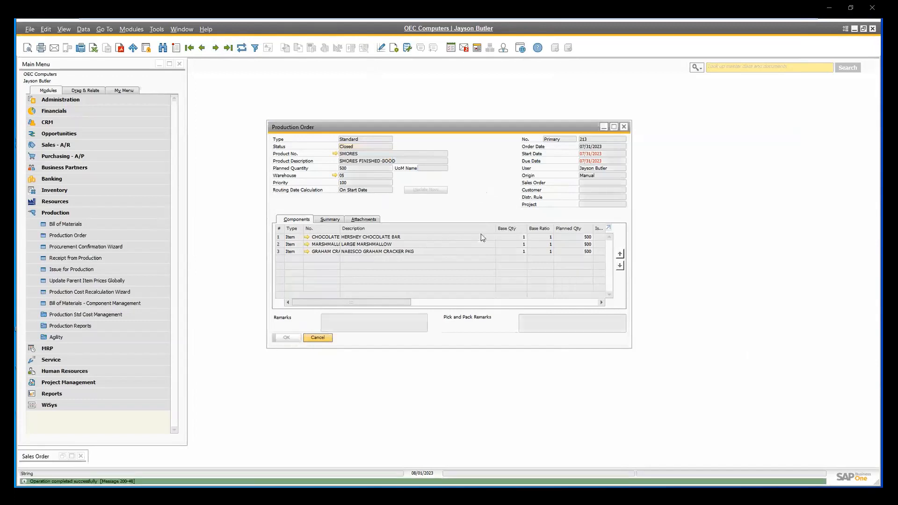
pyautogui.click(503, 303)
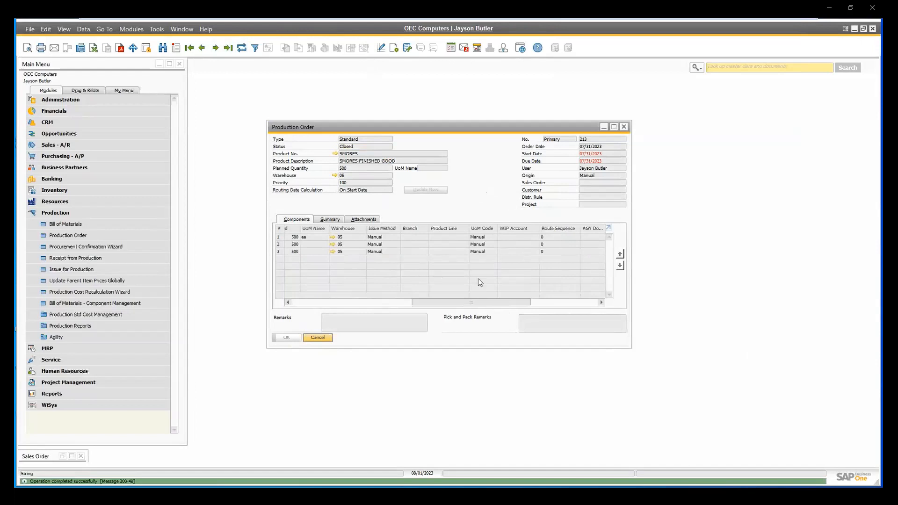
pyautogui.moveTo(495, 302); pyautogui.dragTo(585, 309)
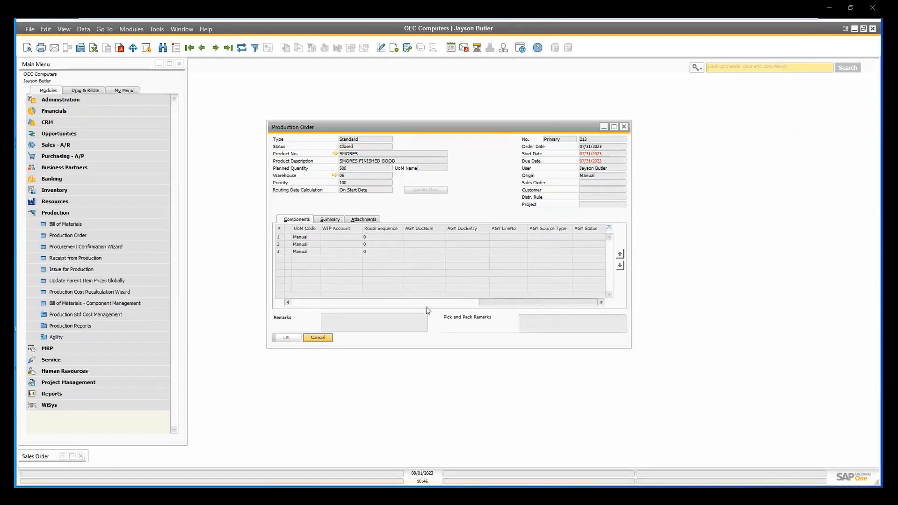
pyautogui.click(624, 127)
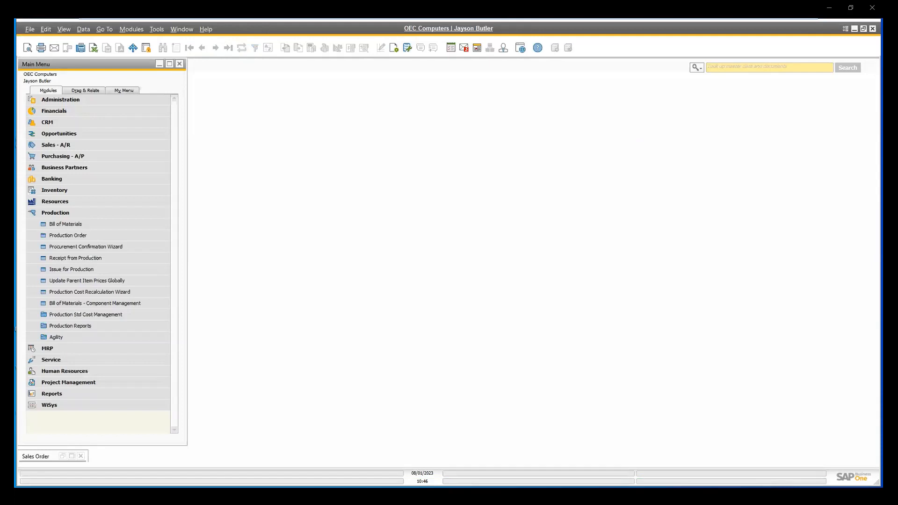
# Switch to Agility 360 and start a Production Putaway of item SMORES from bin 05-PROD.
pyautogui.hotkey('alt', 'Tab')
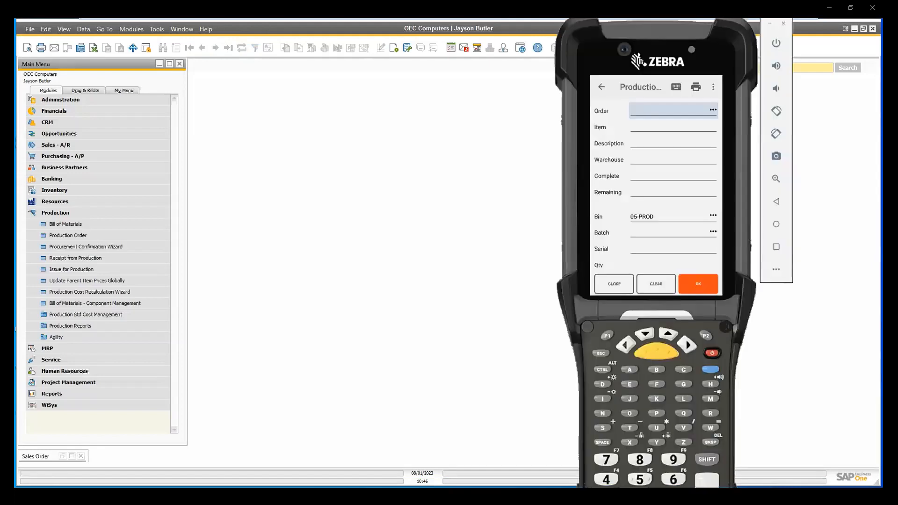
pyautogui.click(599, 87)
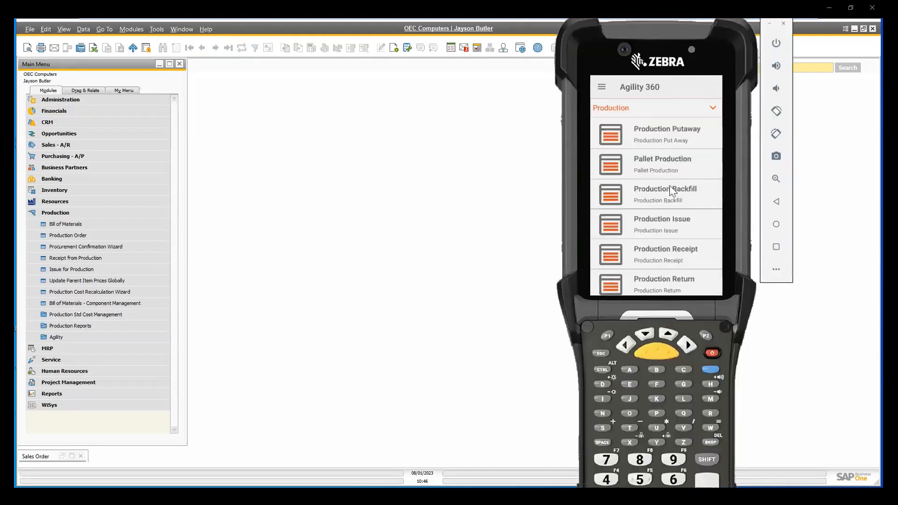
pyautogui.scroll(1, 672, 192)
pyautogui.click(668, 160)
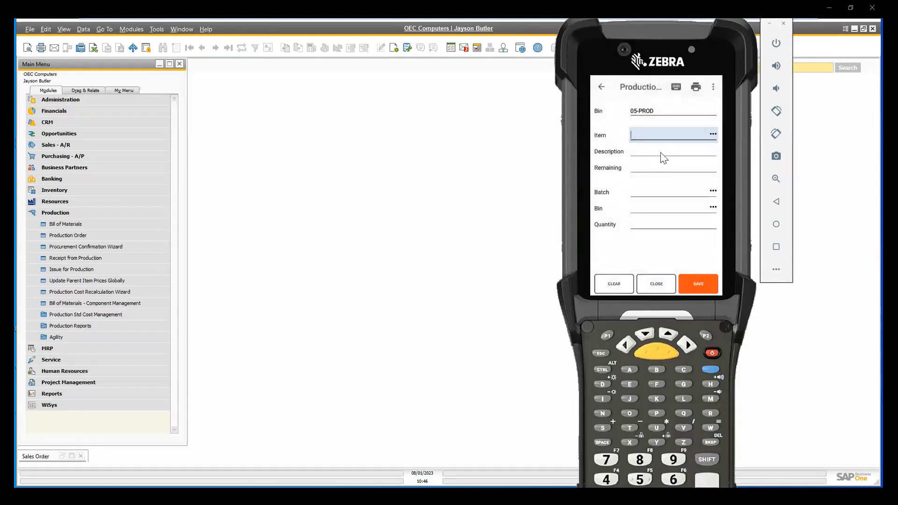
pyautogui.write('SMORES')
pyautogui.press('Return')
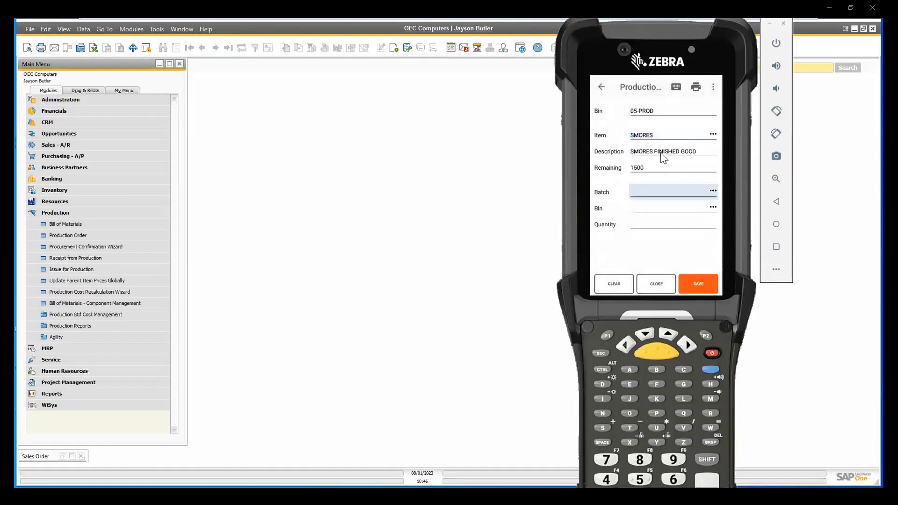
# Put away 500 of SMORES batch 0820232 into bin 05-STAGE, looking up the batch, and leave the putaway form.
pyautogui.click(713, 193)
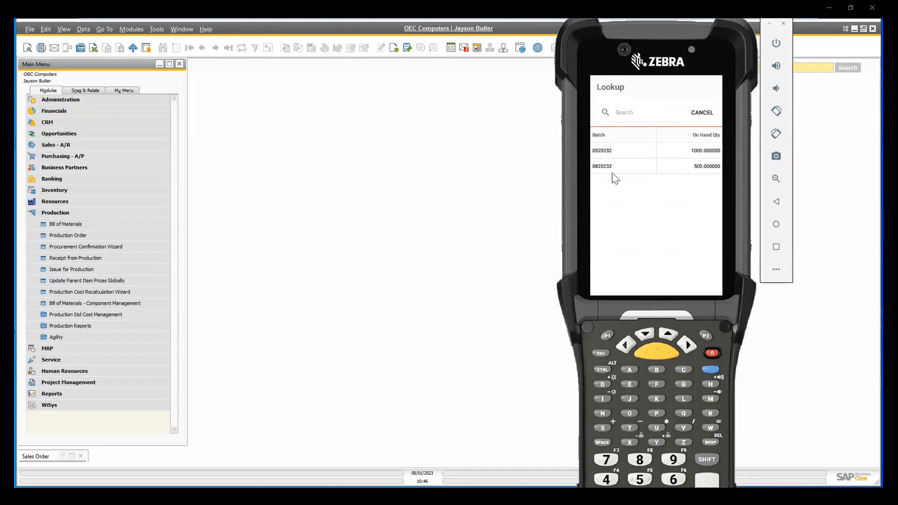
pyautogui.click(613, 171)
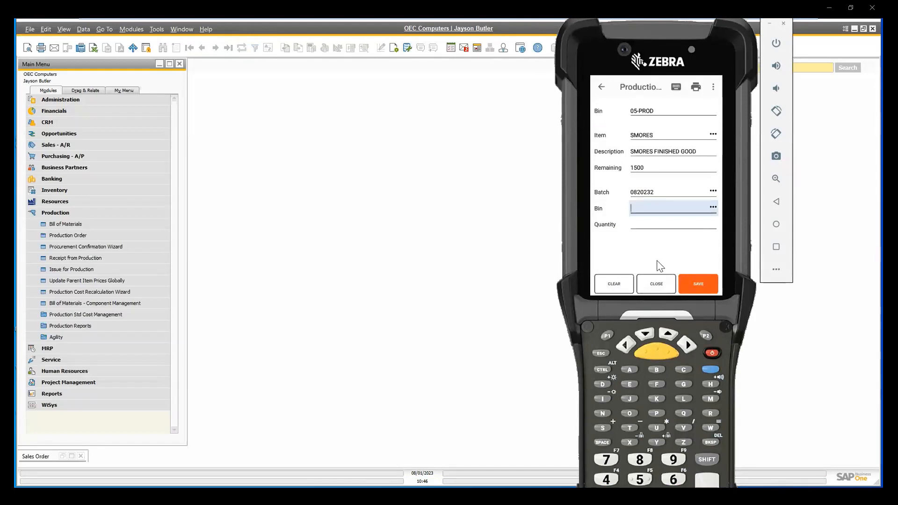
pyautogui.write('05-STAGE')
pyautogui.press('Return')
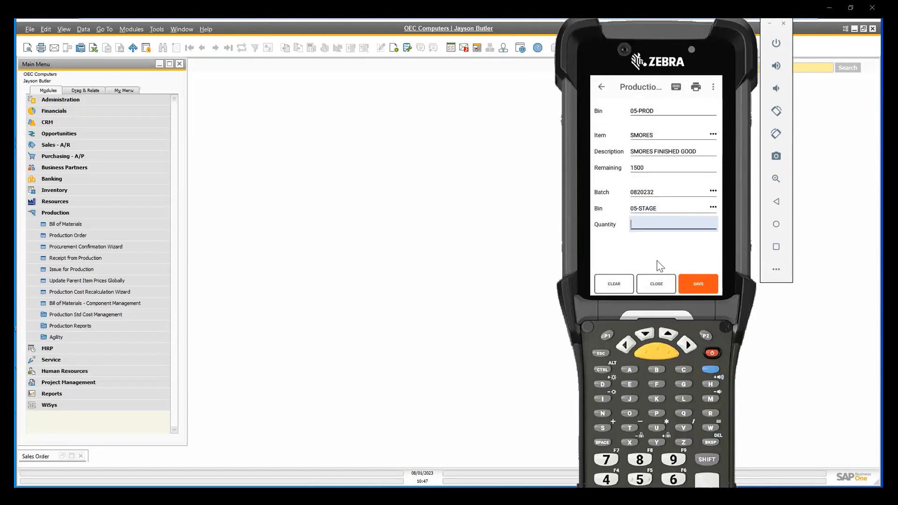
pyautogui.write('500')
pyautogui.press('Return')
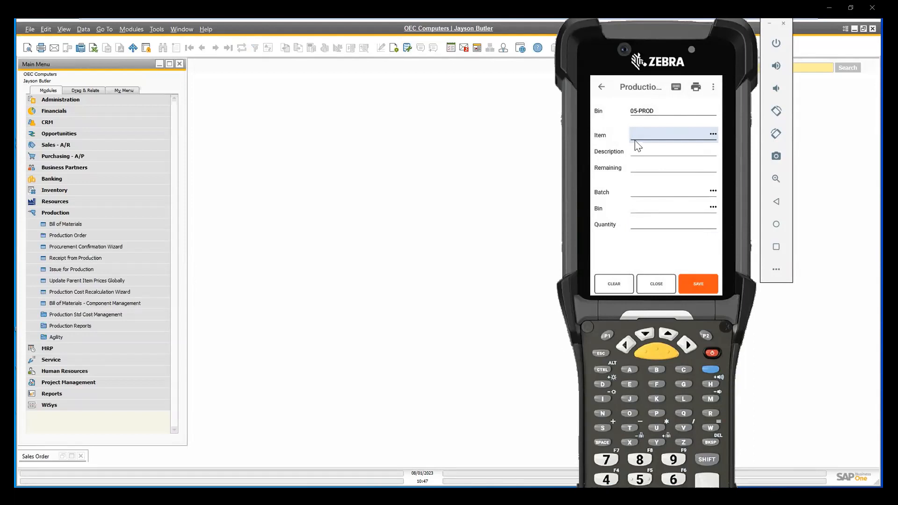
pyautogui.click(603, 88)
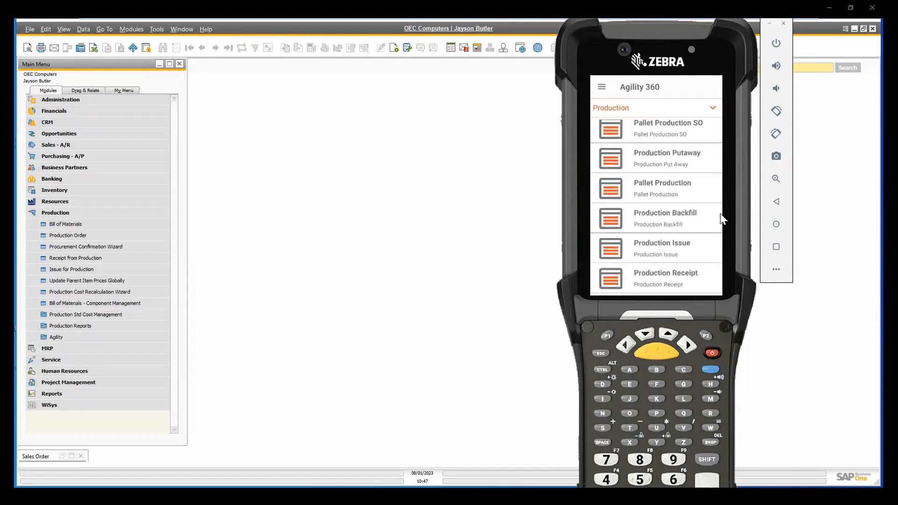
# Start a Pallet Production SO transaction with a new pallet.
pyautogui.moveTo(690, 167); pyautogui.dragTo(695, 220)
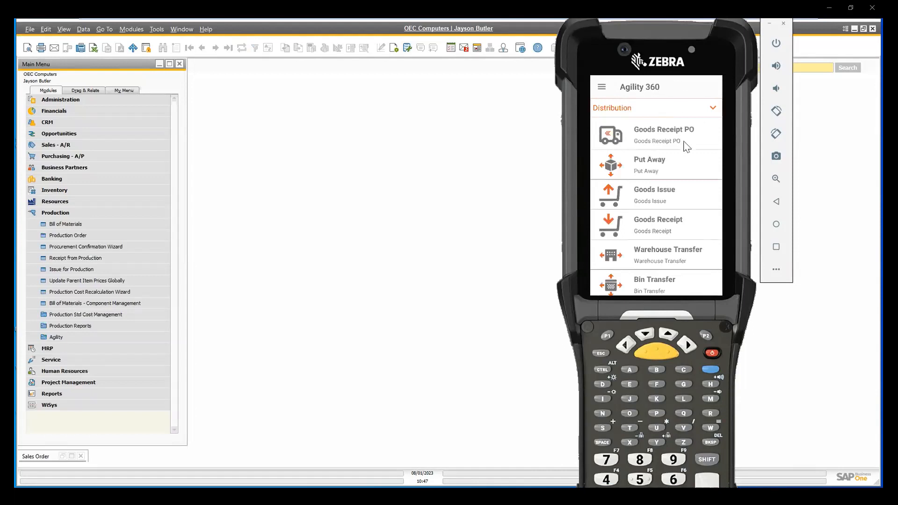
pyautogui.moveTo(683, 185); pyautogui.dragTo(552, 187)
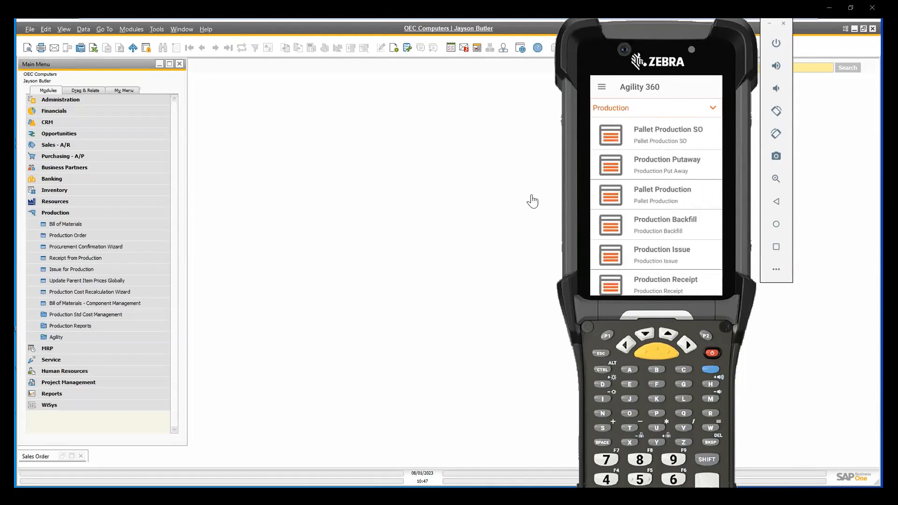
pyautogui.moveTo(698, 209); pyautogui.dragTo(697, 251)
pyautogui.click(687, 138)
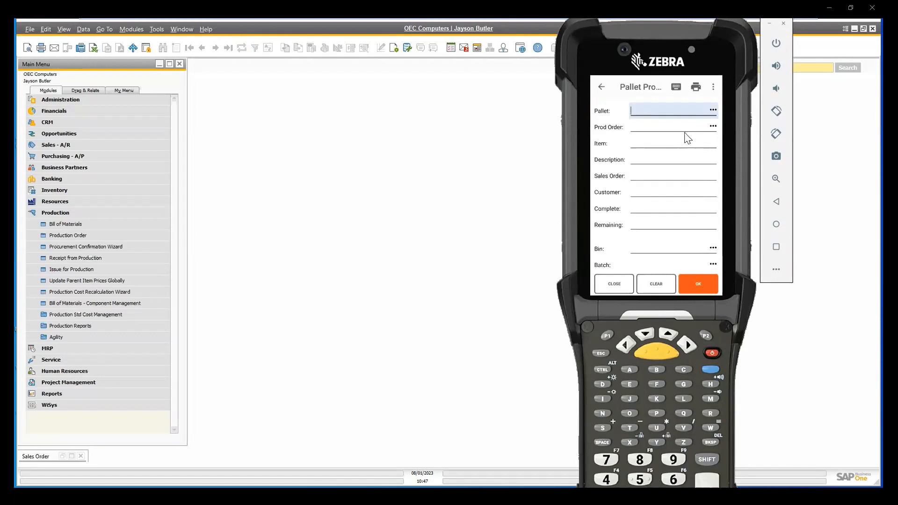
pyautogui.press('Return')
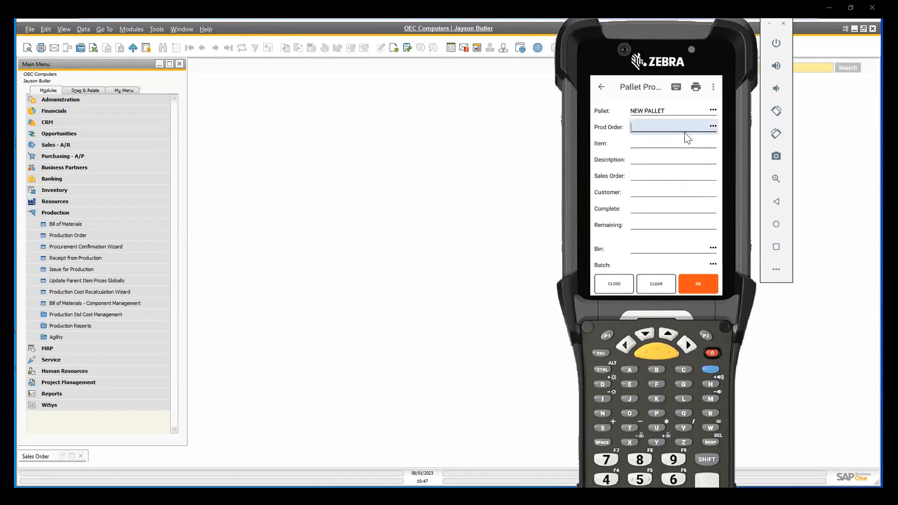
pyautogui.write('2')
# Look up the most recent production order in SAP Business One to find its order number and linked sales order.
pyautogui.click(71, 235)
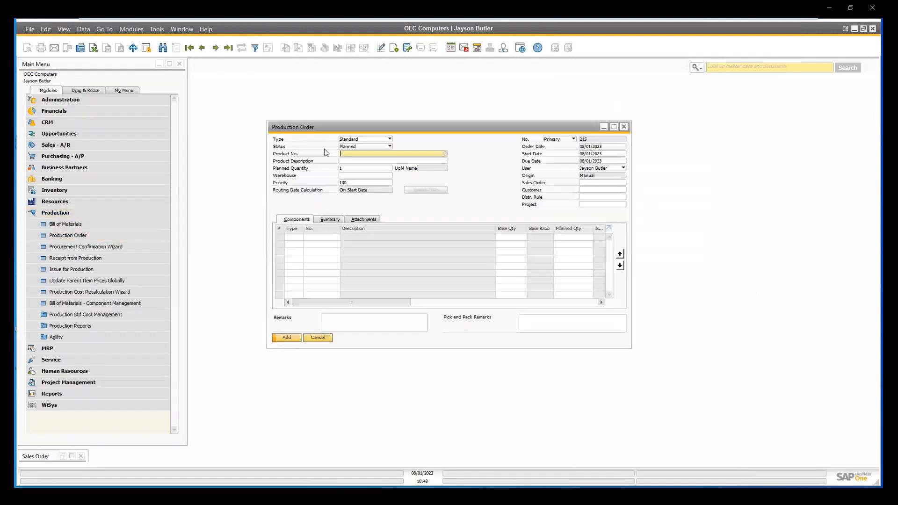
pyautogui.click(216, 48)
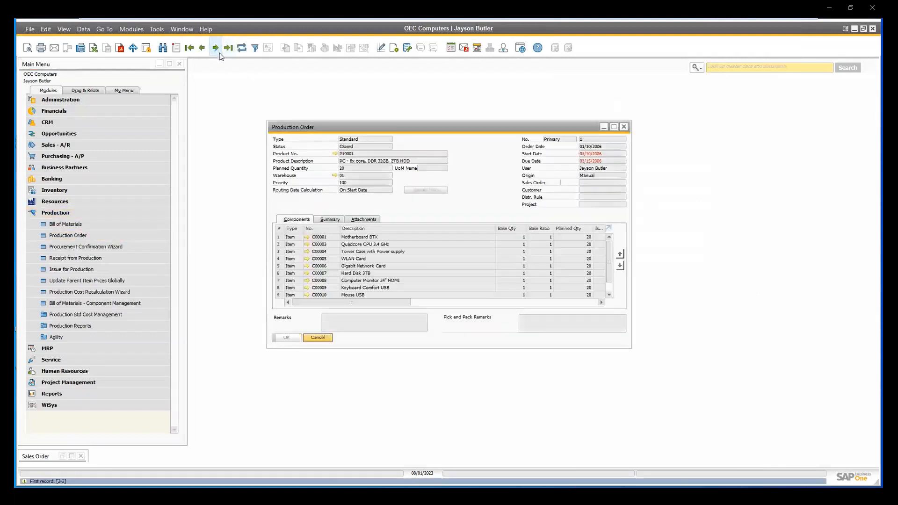
pyautogui.click(228, 48)
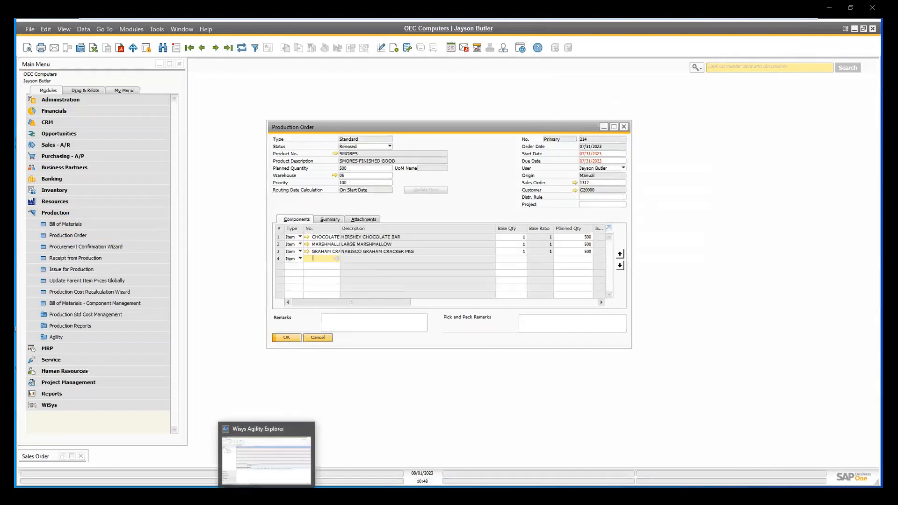
pyautogui.click(263, 483)
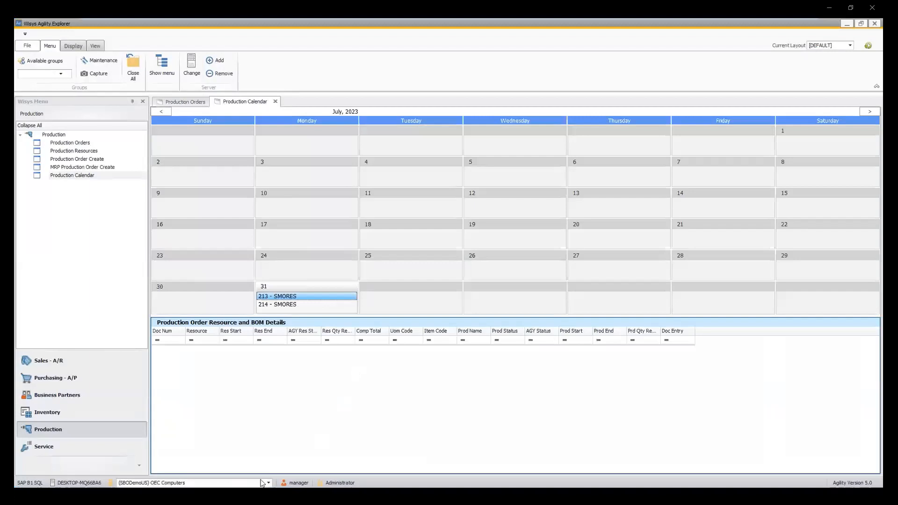
pyautogui.click(847, 24)
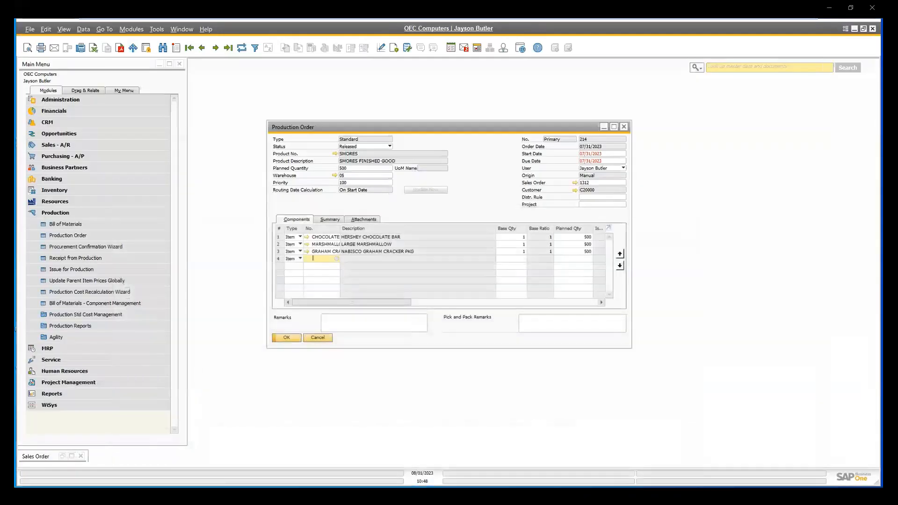
# Return to Agility 360 and enter the number of the released SMORES production order for the new pallet.
pyautogui.hotkey('alt', 'Tab')
pyautogui.write('2')
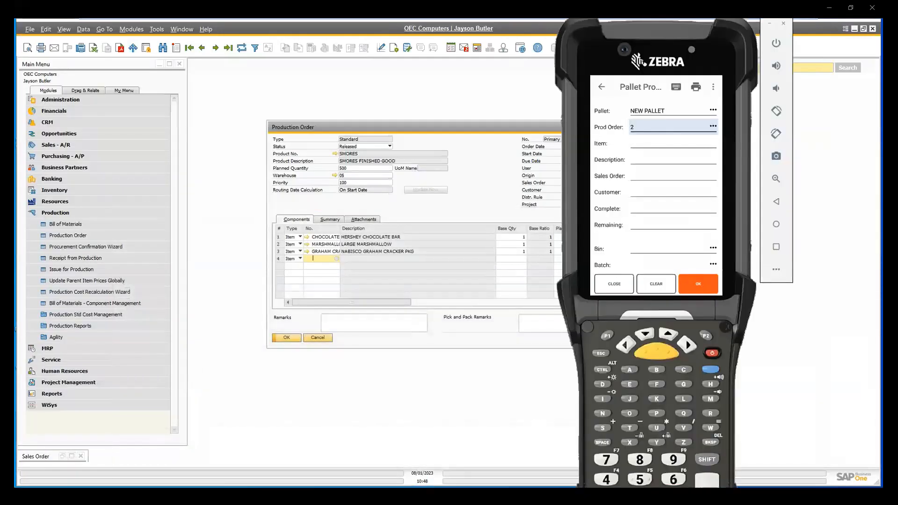
pyautogui.write('14')
pyautogui.press('Return')
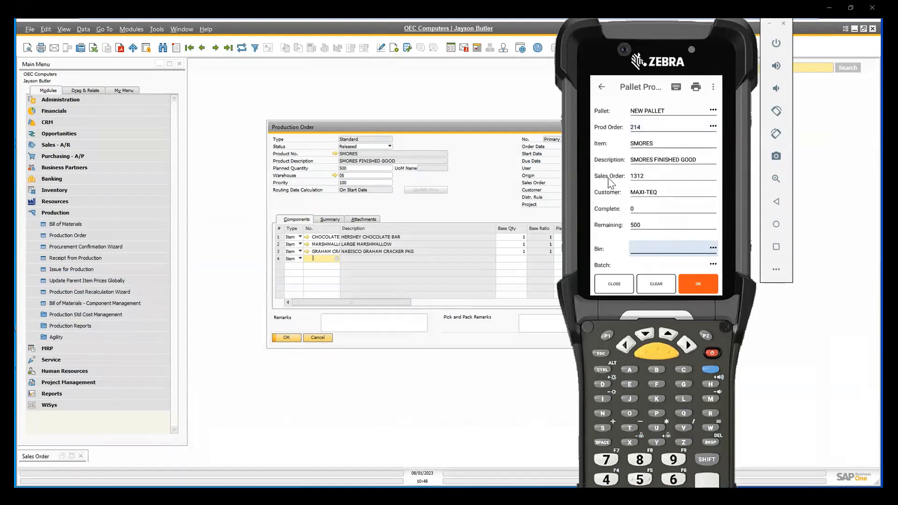
# Receive 500 SMORES in batch 20230801 onto the new pallet in bin 05-STAGE, and review the pallet label before leaving the transaction.
pyautogui.moveTo(586, 54); pyautogui.dragTo(634, 76)
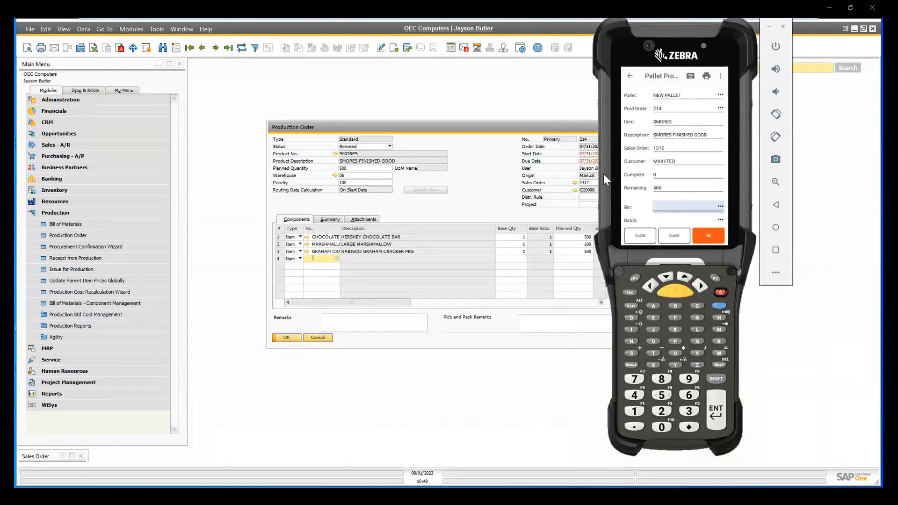
pyautogui.click(721, 208)
pyautogui.moveTo(676, 207); pyautogui.dragTo(667, 120)
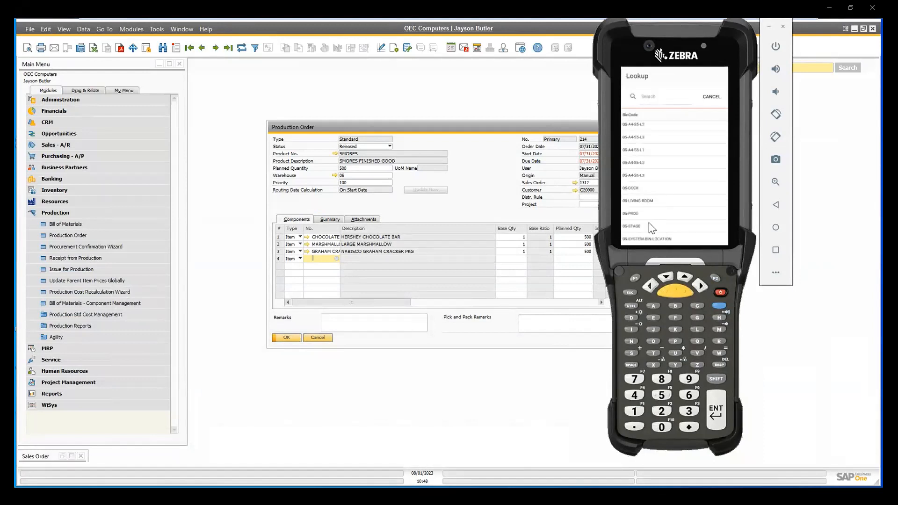
pyautogui.click(646, 226)
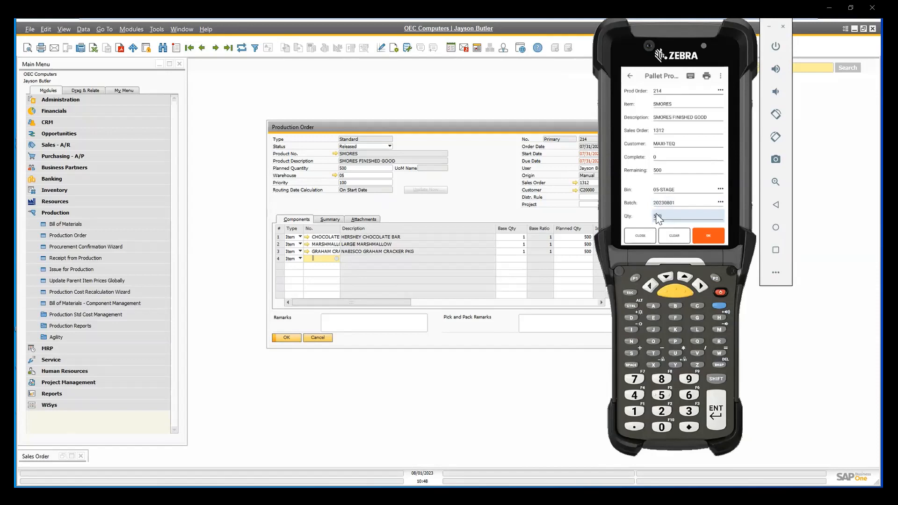
pyautogui.press('Return')
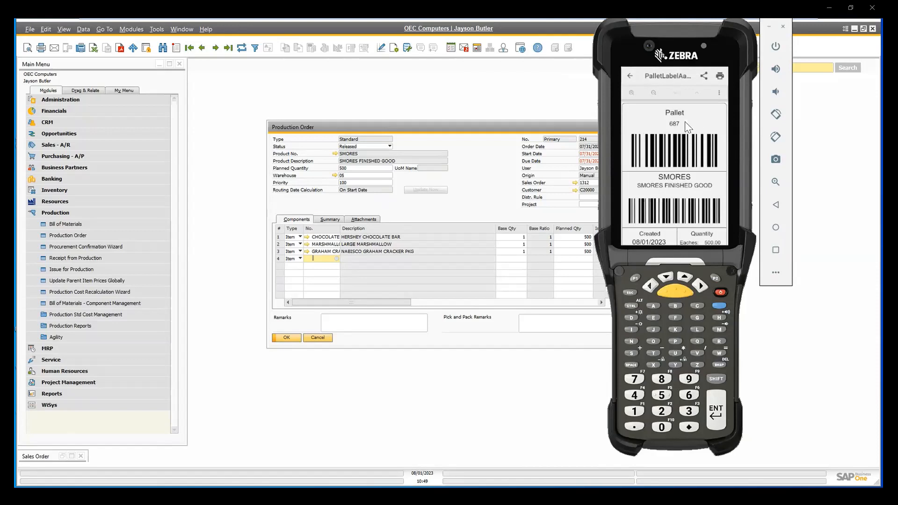
pyautogui.scroll(-2, 708, 190)
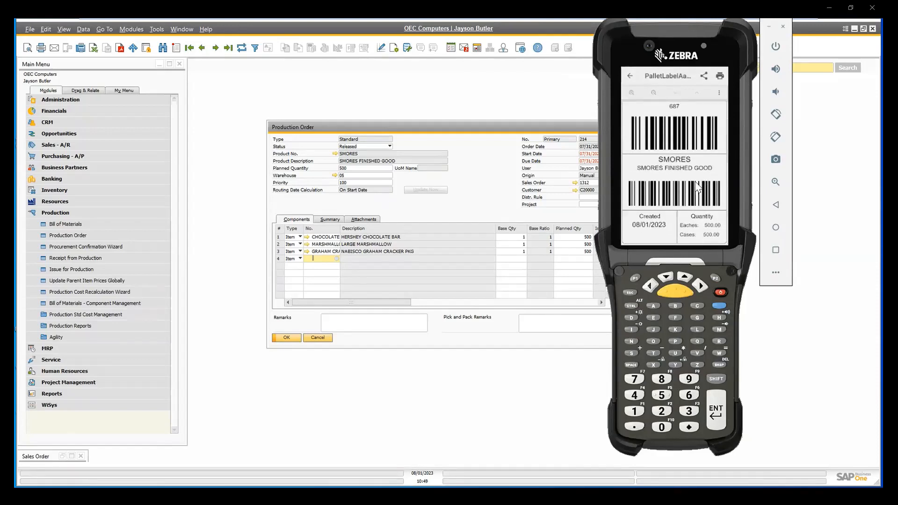
pyautogui.click(629, 77)
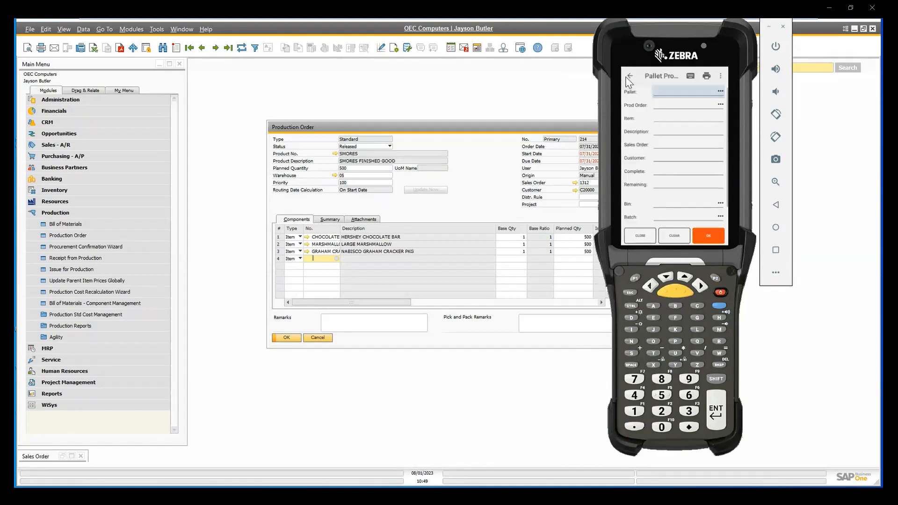
pyautogui.click(629, 77)
# Look up pallet 687 in Pallet View and examine its stock details and batch contents.
pyautogui.moveTo(678, 140); pyautogui.dragTo(691, 162)
pyautogui.moveTo(681, 203); pyautogui.dragTo(697, 210)
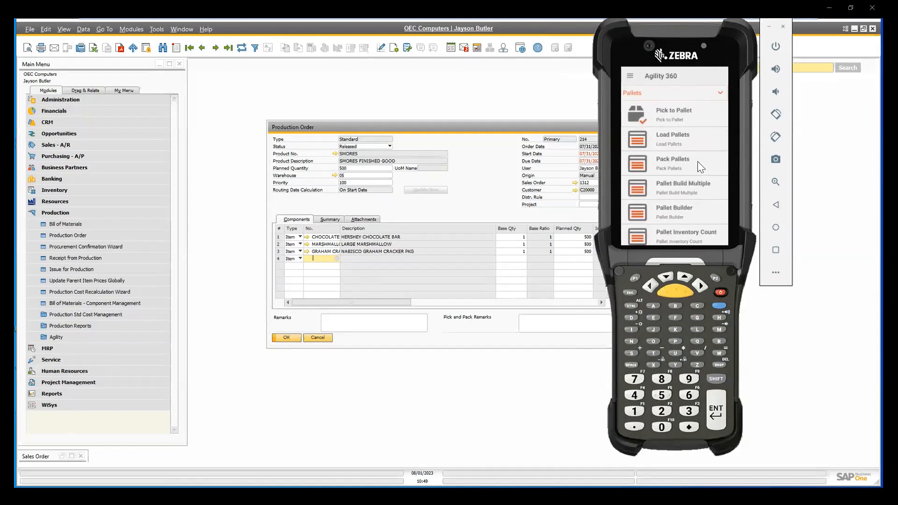
pyautogui.moveTo(689, 187); pyautogui.dragTo(689, 135)
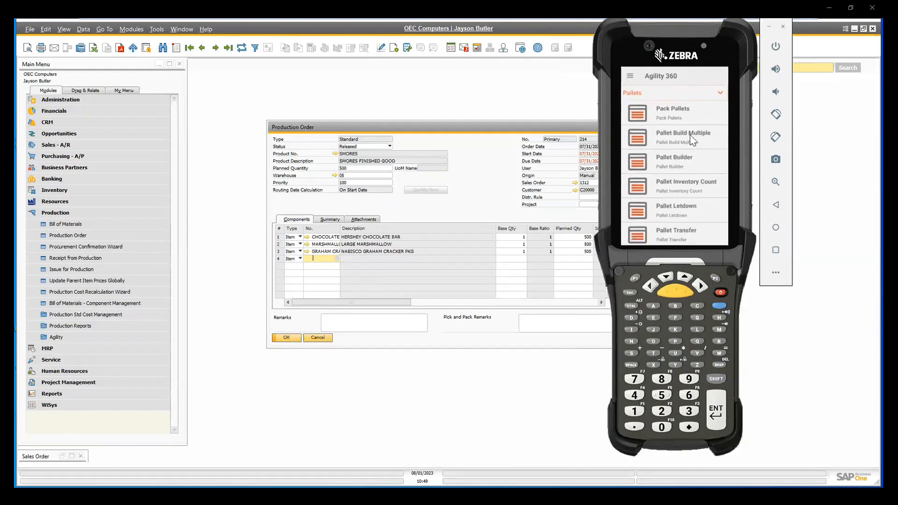
pyautogui.scroll(-2, 686, 202)
pyautogui.click(684, 208)
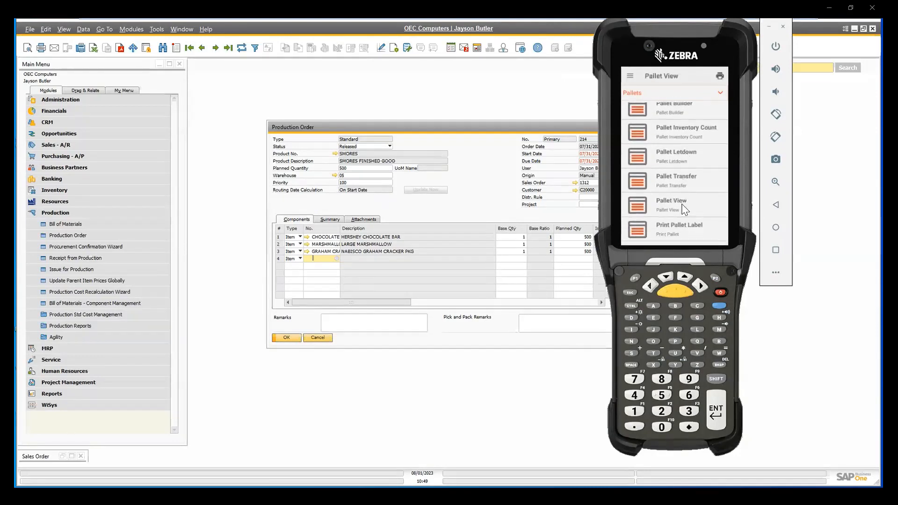
pyautogui.write('687')
pyautogui.press('Return')
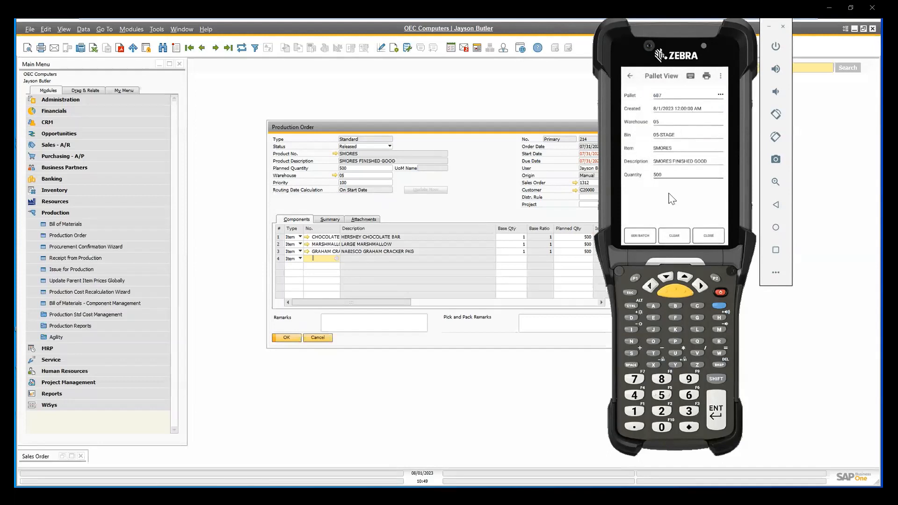
pyautogui.click(634, 236)
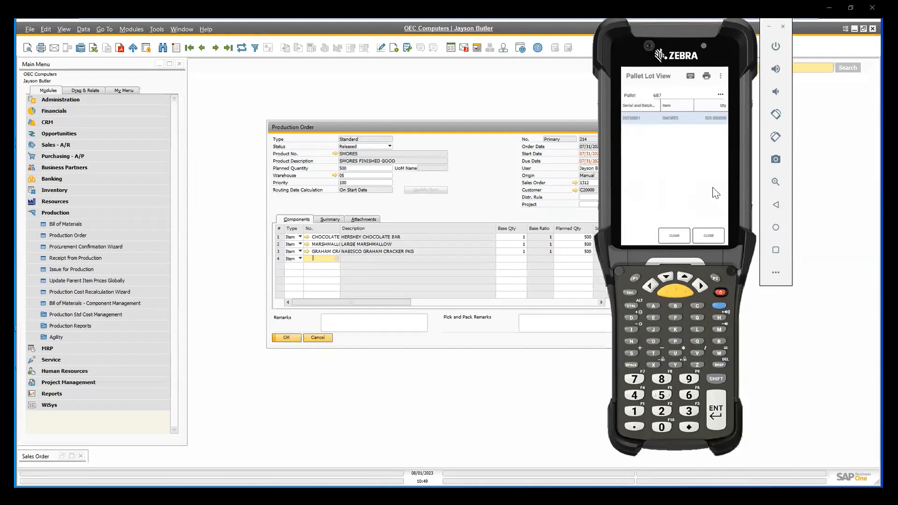
pyautogui.click(708, 239)
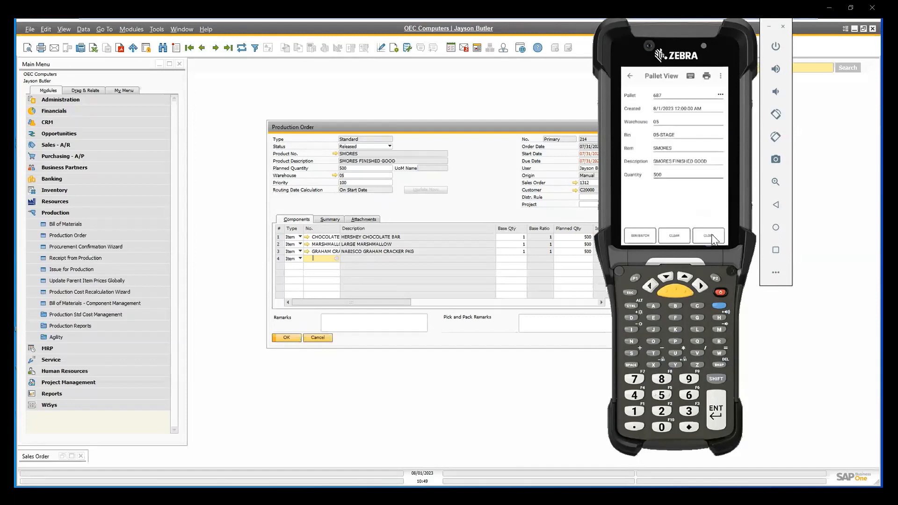
pyautogui.click(630, 76)
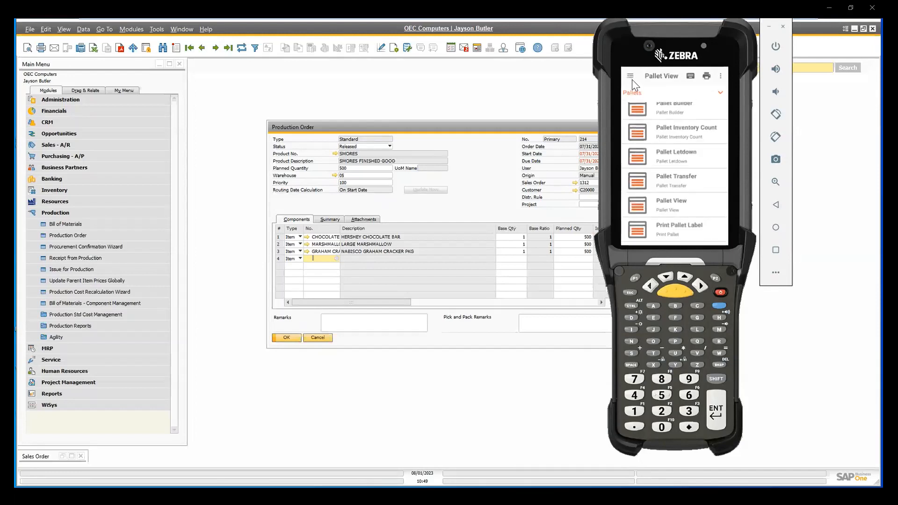
pyautogui.scroll(-5, 711, 176)
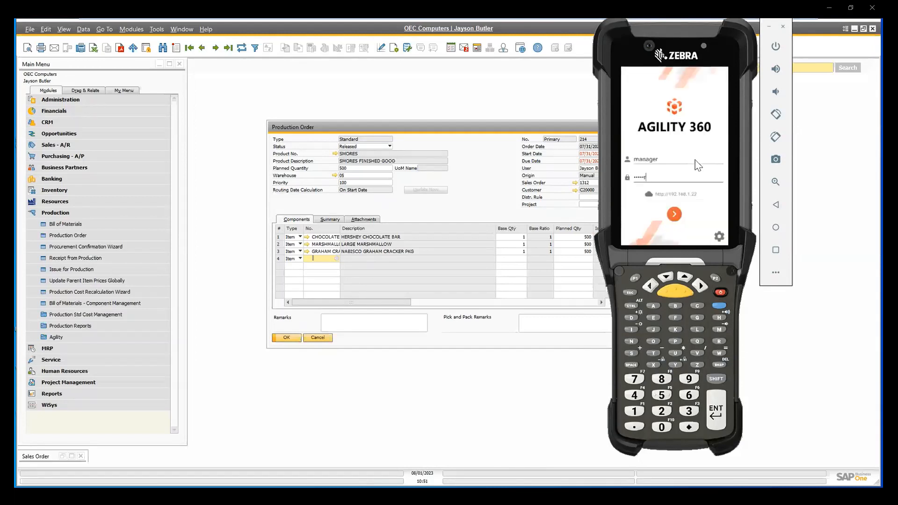
# Log back in to Agility 360 with the user name and account password.
pyautogui.press('BackSpace')
pyautogui.press('BackSpace')
pyautogui.press('BackSpace')
pyautogui.press('BackSpace')
pyautogui.press('BackSpace')
pyautogui.press('BackSpace')
pyautogui.write('manager')
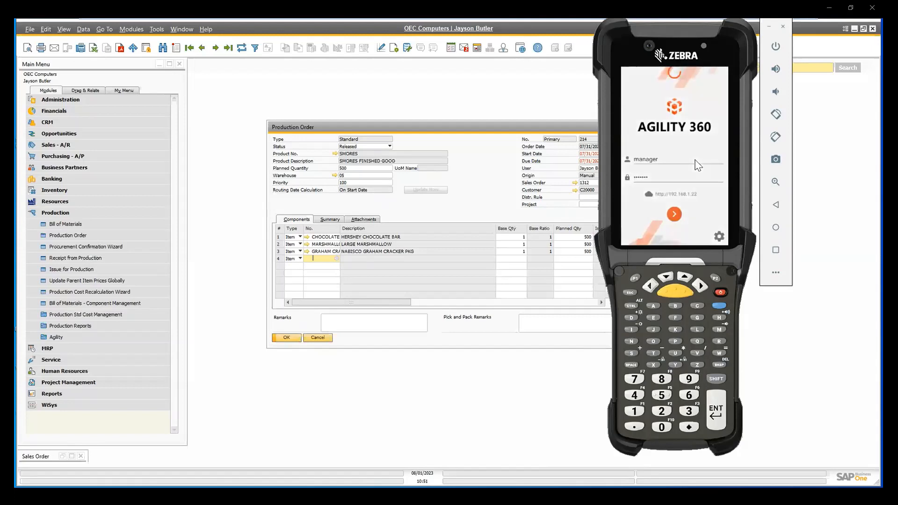
pyautogui.press('Return')
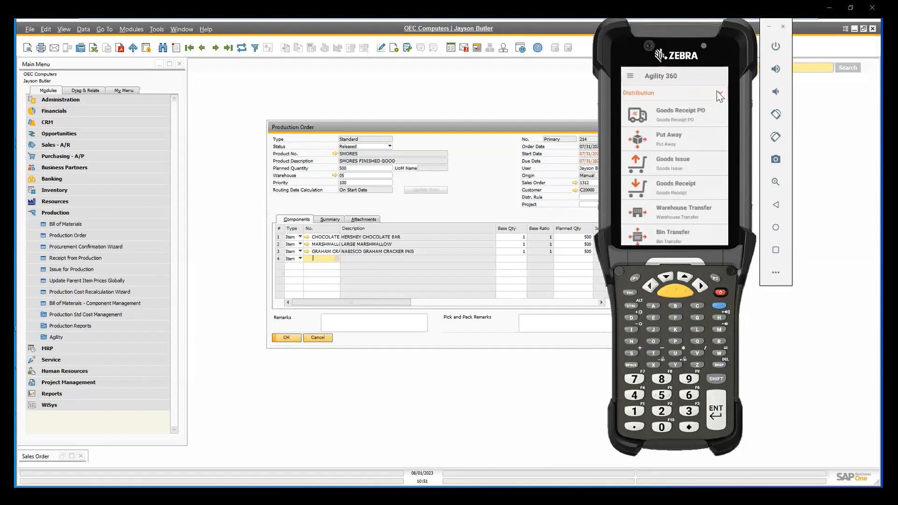
# Review the list of Production transactions available in Agility 360.
pyautogui.click(717, 91)
pyautogui.click(657, 166)
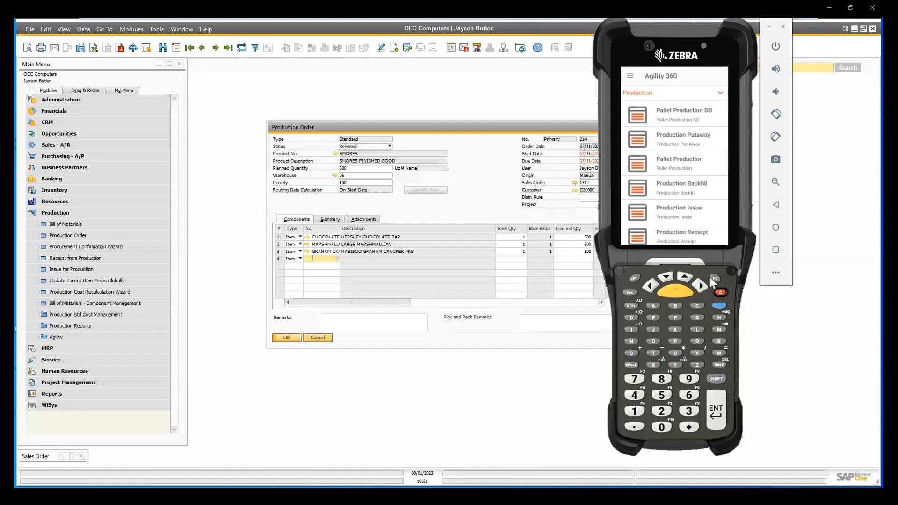
pyautogui.scroll(-1, 711, 234)
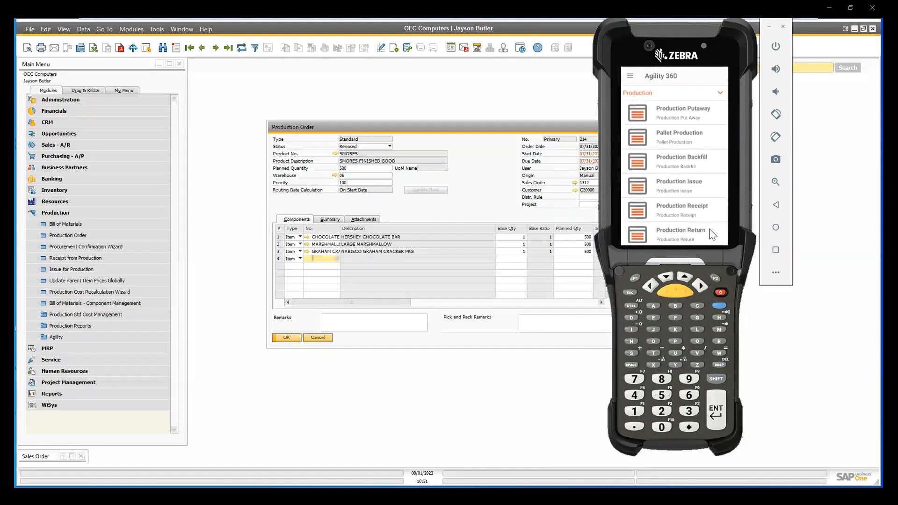
pyautogui.scroll(1, 711, 206)
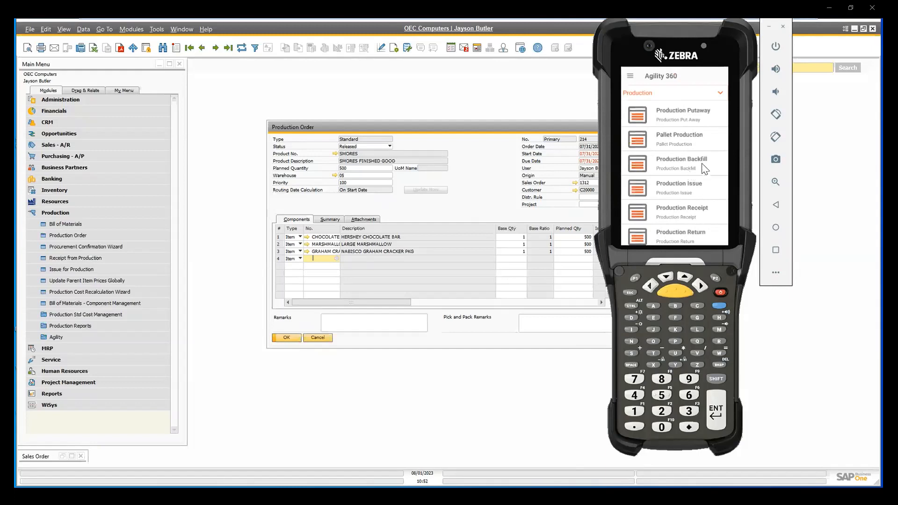
pyautogui.moveTo(702, 170)
pyautogui.mouseDown()
pyautogui.moveTo(705, 204)
pyautogui.moveTo(714, 182)
pyautogui.mouseUp()
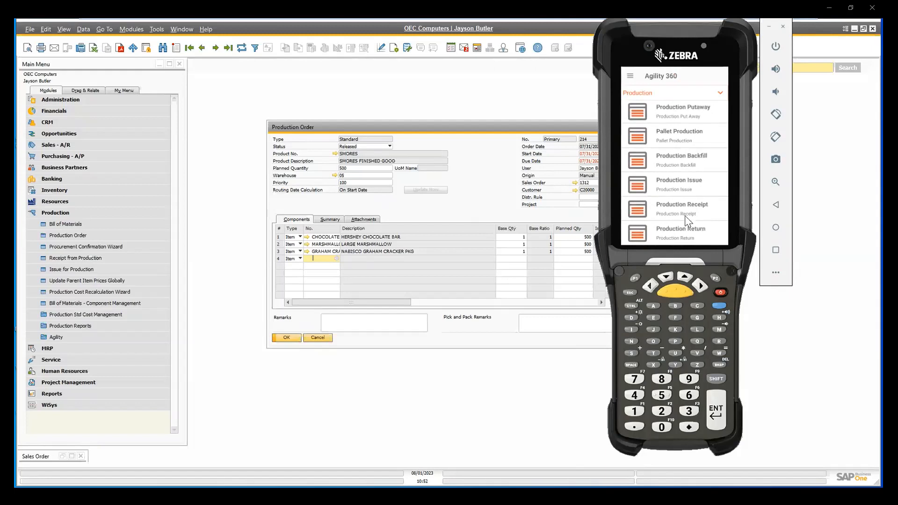
pyautogui.moveTo(673, 157); pyautogui.dragTo(810, 177)
pyautogui.moveTo(694, 188); pyautogui.dragTo(848, 213)
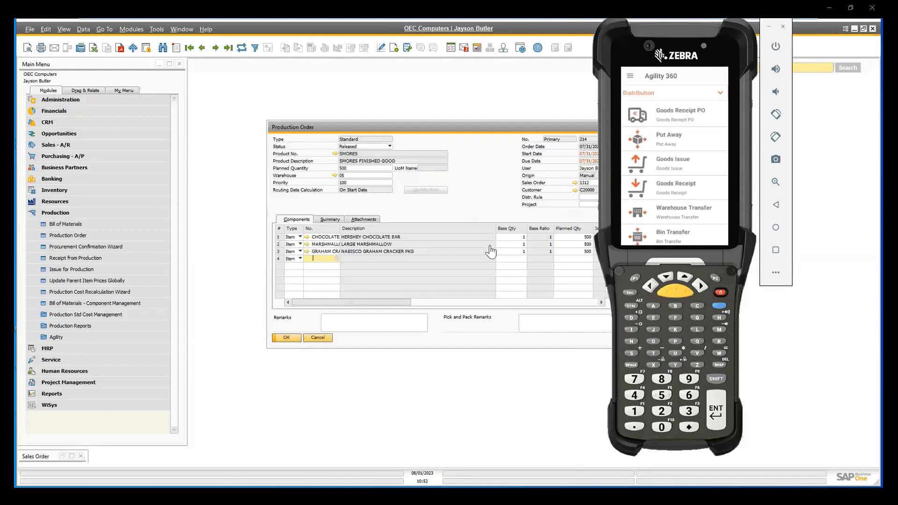
# Switch to SAP Business One, set the SMORES production order's status to Closed, and close the order after confirming the update.
pyautogui.click(488, 210)
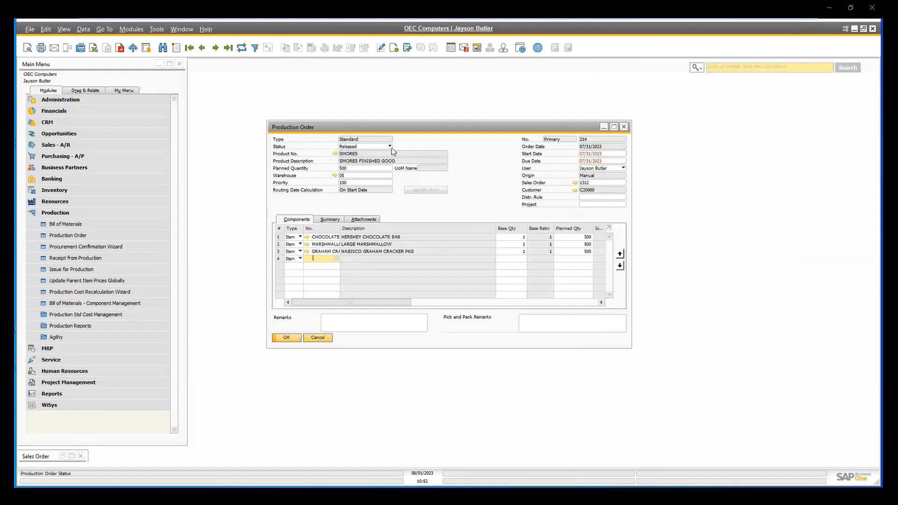
pyautogui.click(241, 48)
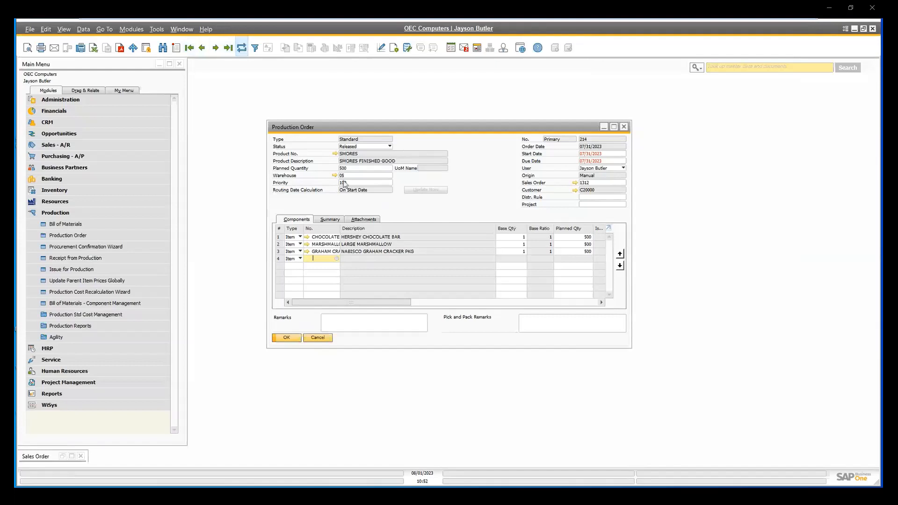
pyautogui.click(355, 160)
pyautogui.click(296, 337)
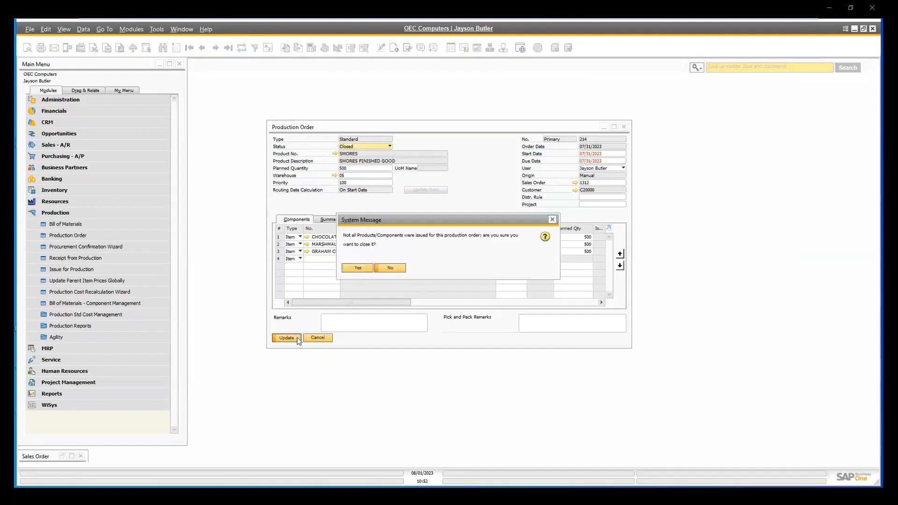
pyautogui.click(358, 268)
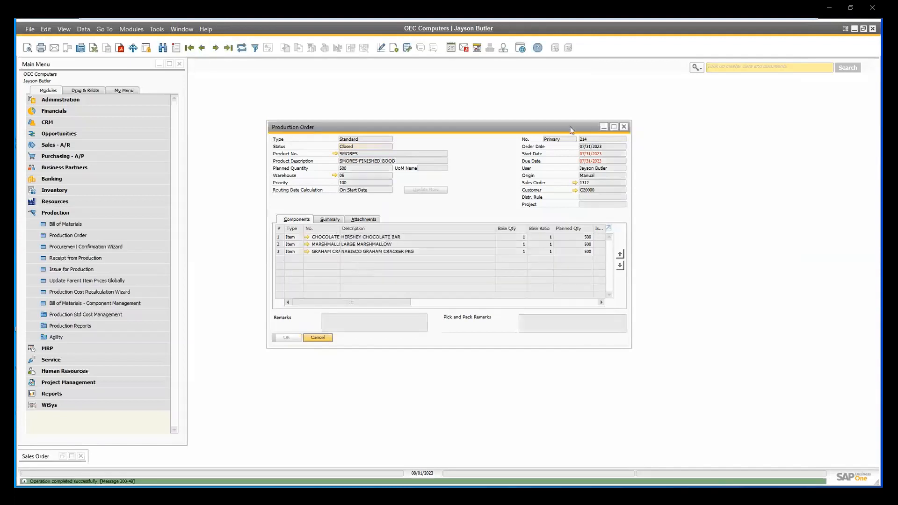
pyautogui.click(625, 127)
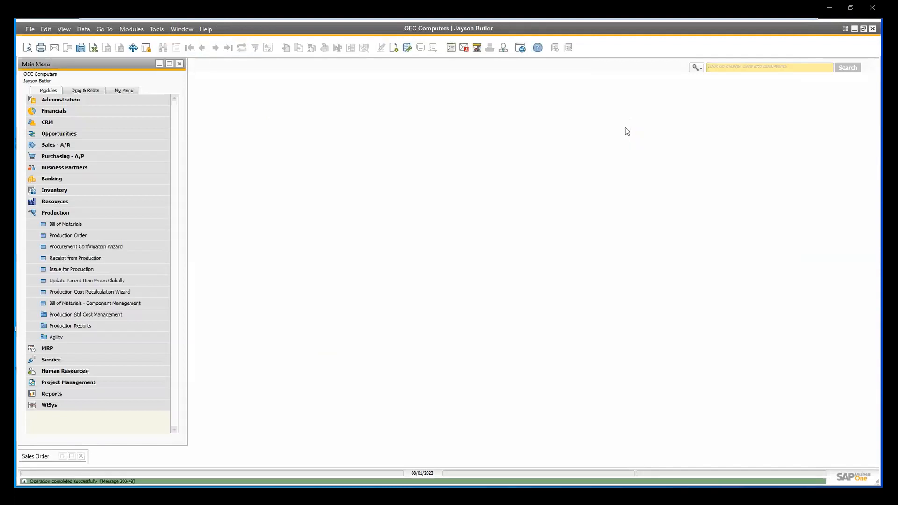
# Restore the linked sales order for reference, and start a Load Pallets transaction with a new shipment in Agility 360.
pyautogui.click(40, 456)
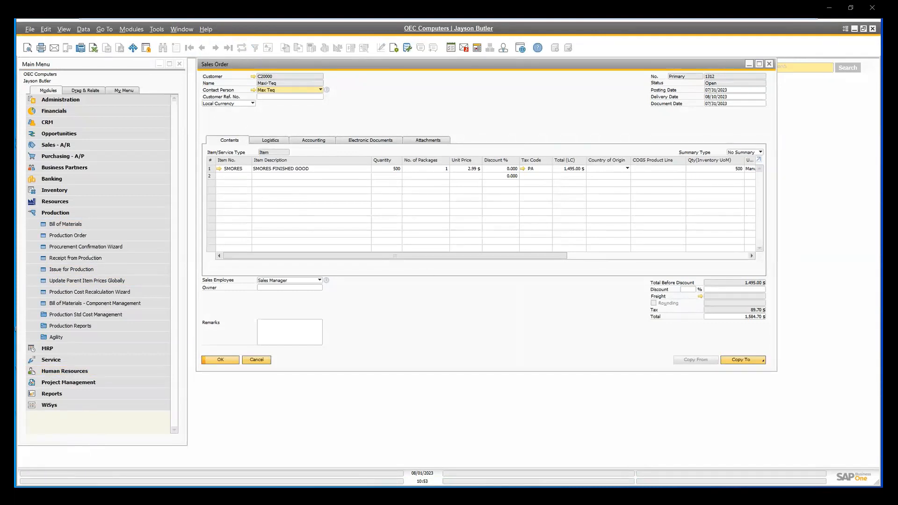
pyautogui.hotkey('alt', 'Tab')
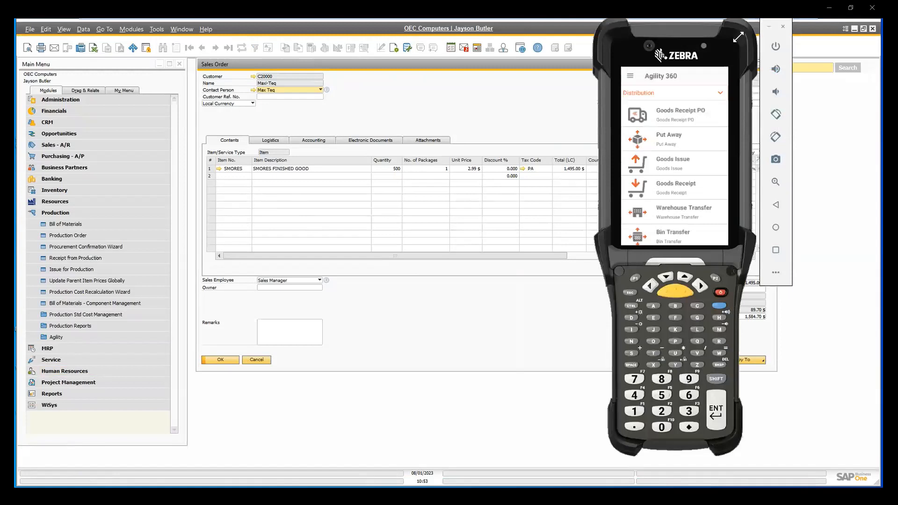
pyautogui.moveTo(705, 136); pyautogui.dragTo(647, 137)
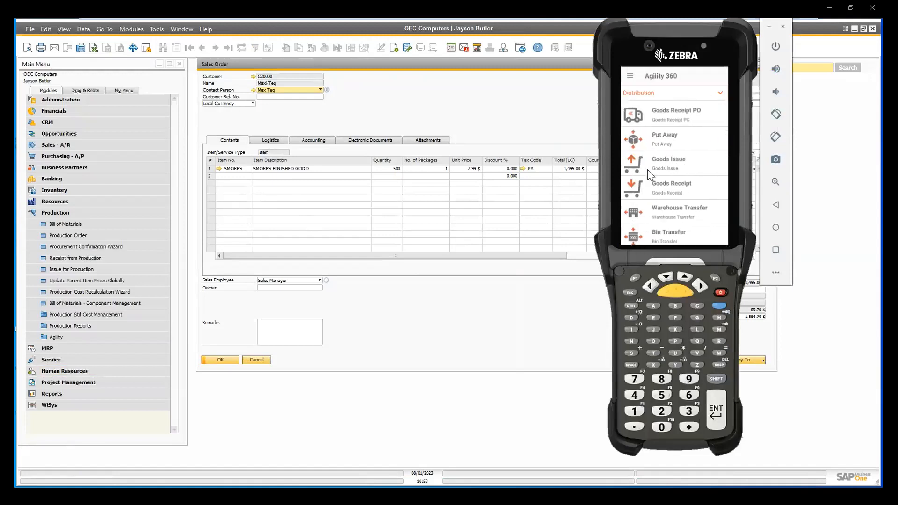
pyautogui.moveTo(691, 166); pyautogui.dragTo(601, 159)
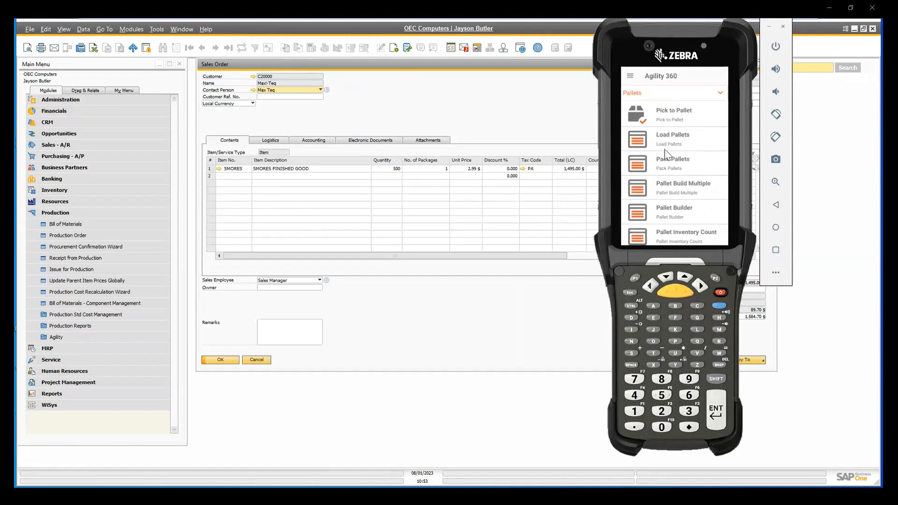
pyautogui.click(672, 139)
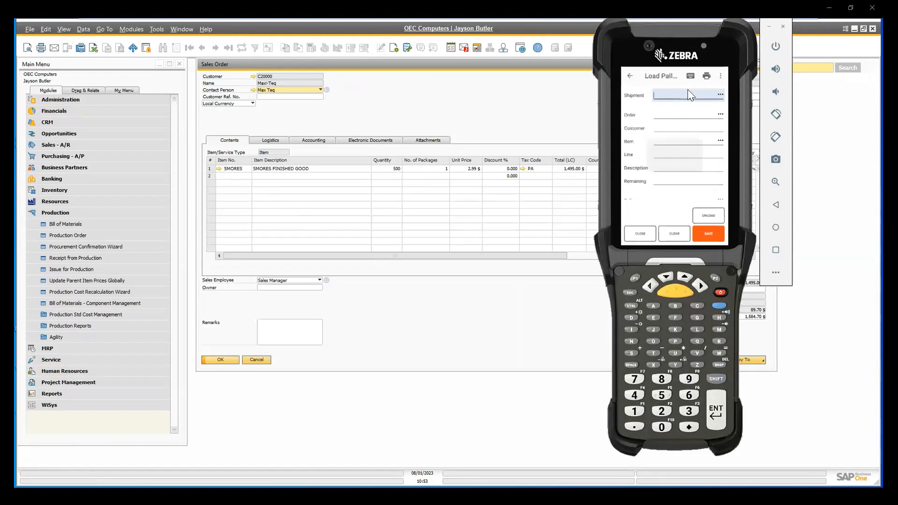
pyautogui.press('Return')
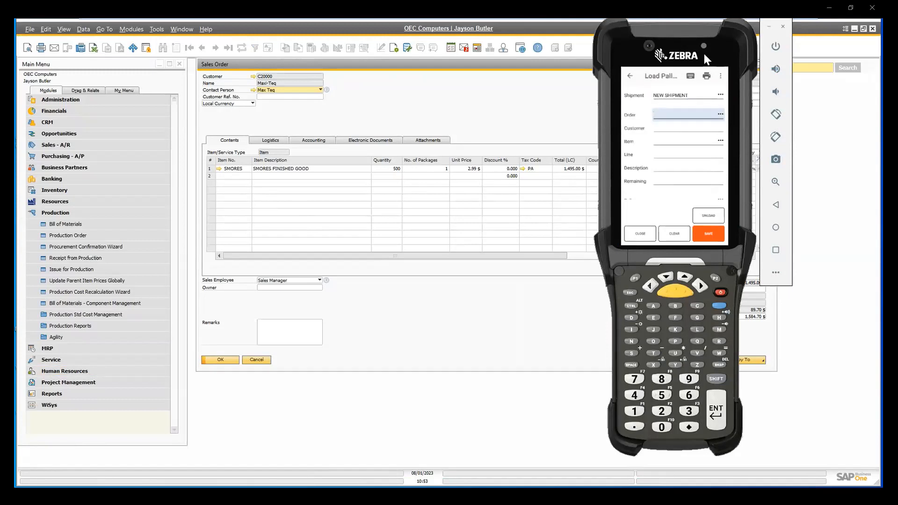
# Enter the linked sales order's number and select the SMORES item for the new shipment in Load Pallets.
pyautogui.moveTo(704, 53); pyautogui.dragTo(578, 70)
pyautogui.write('1312')
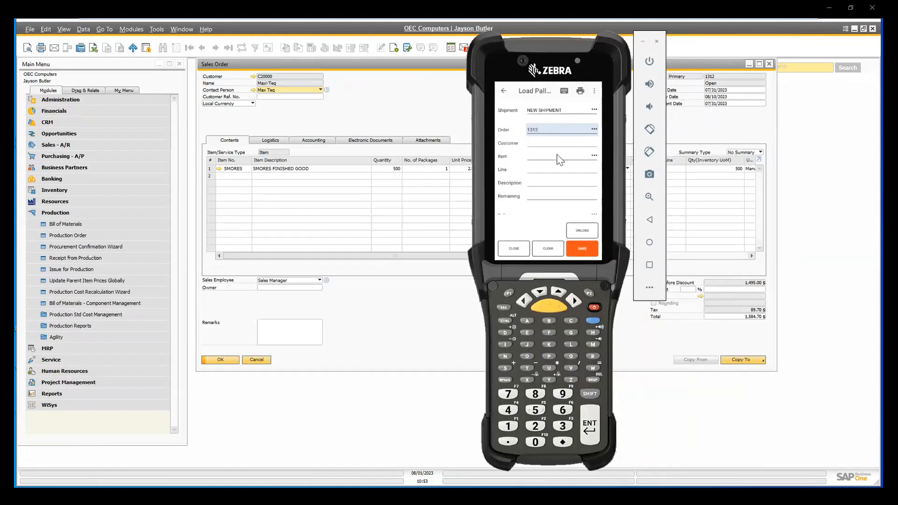
pyautogui.click(558, 156)
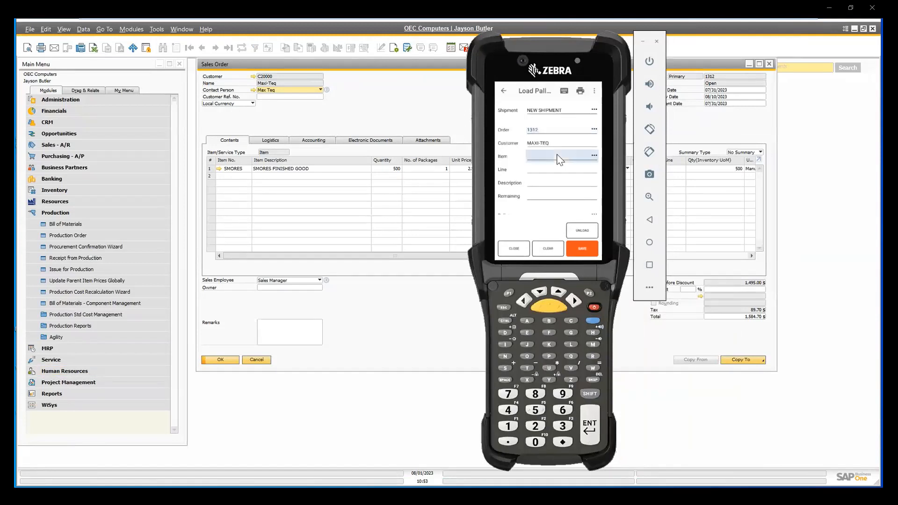
pyautogui.click(594, 156)
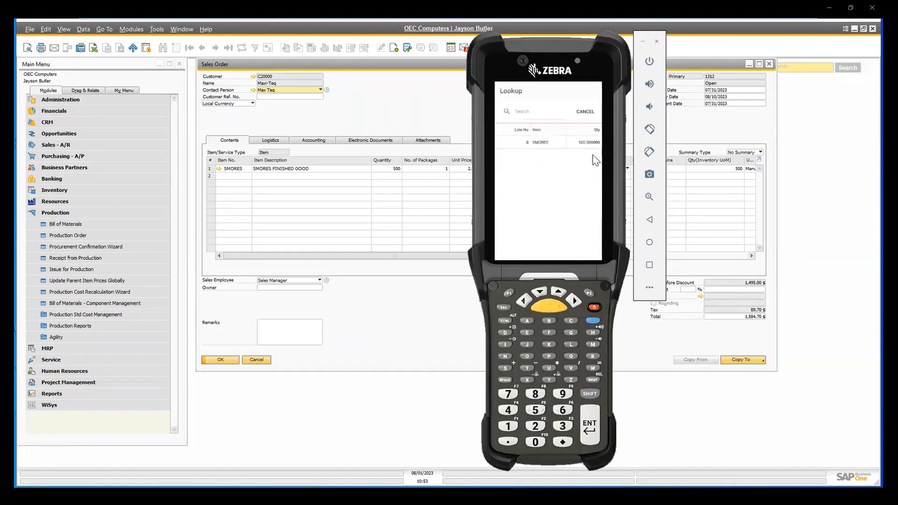
pyautogui.click(557, 146)
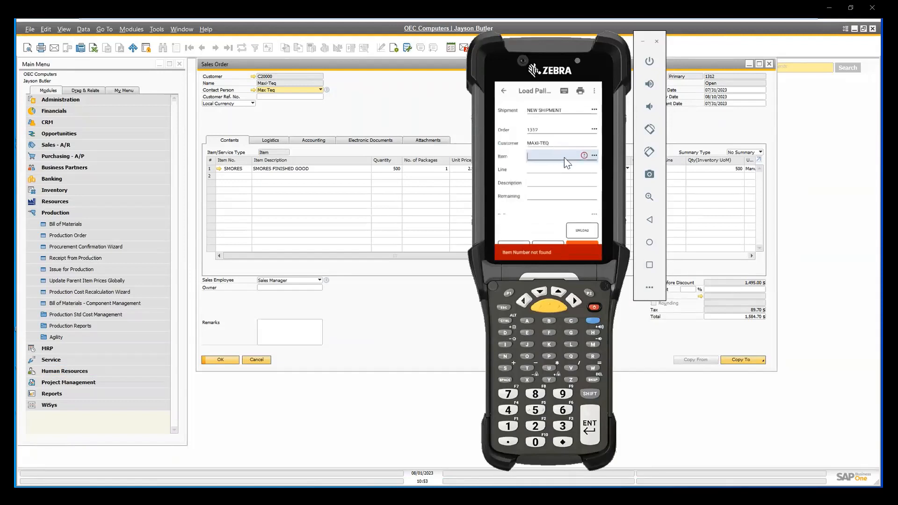
pyautogui.write('SMORES')
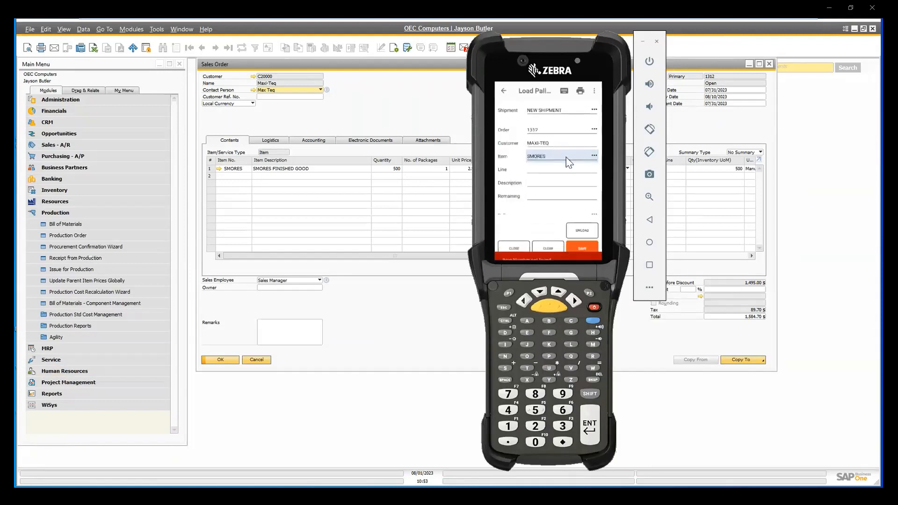
pyautogui.press('Return')
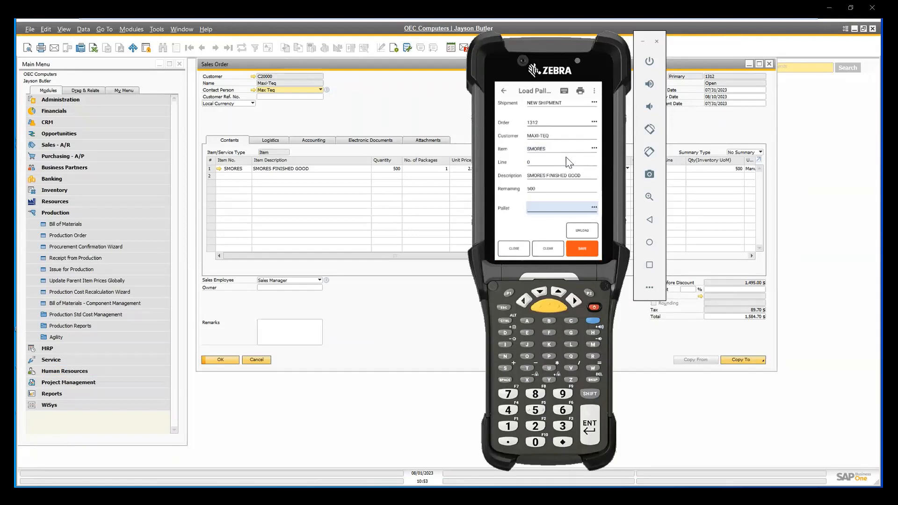
# Assign pallet 687 to the SMORES order line, save the pallet load, and check the assigned shipment number.
pyautogui.write('687')
pyautogui.press('Return')
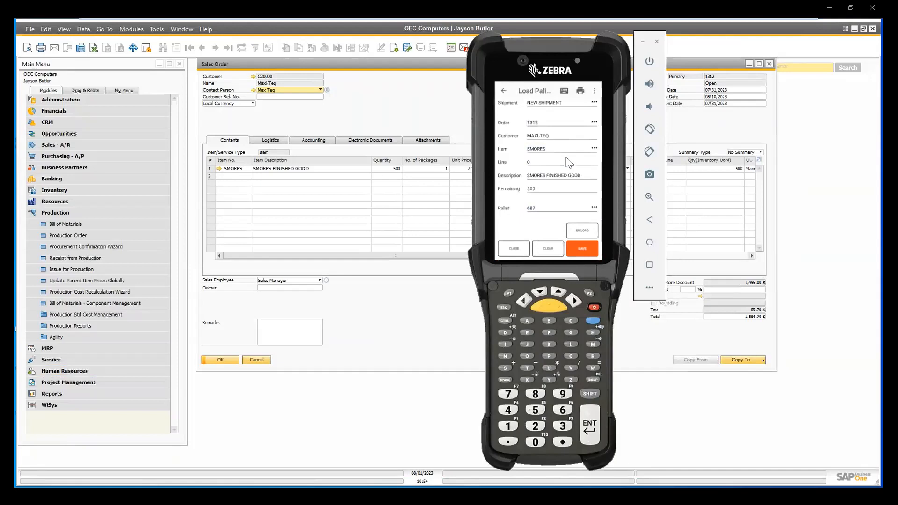
pyautogui.click(547, 118)
pyautogui.moveTo(580, 184); pyautogui.dragTo(584, 147)
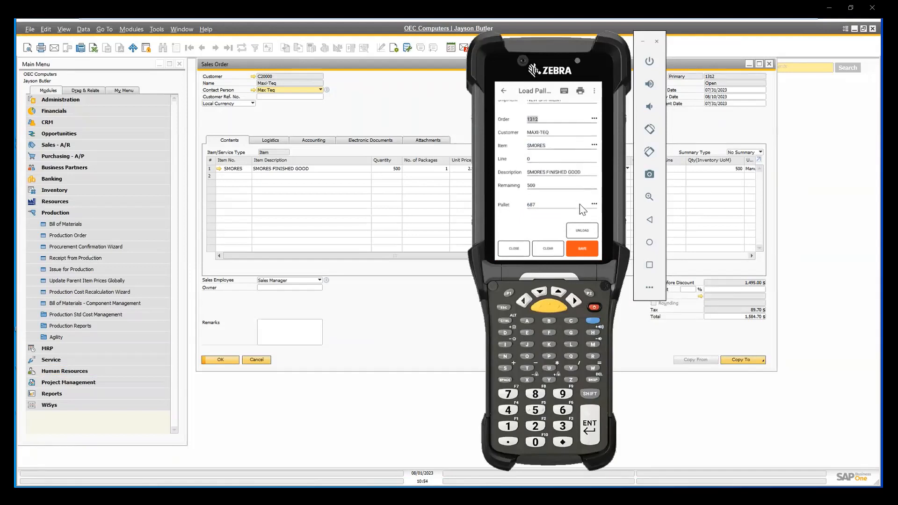
pyautogui.click(588, 250)
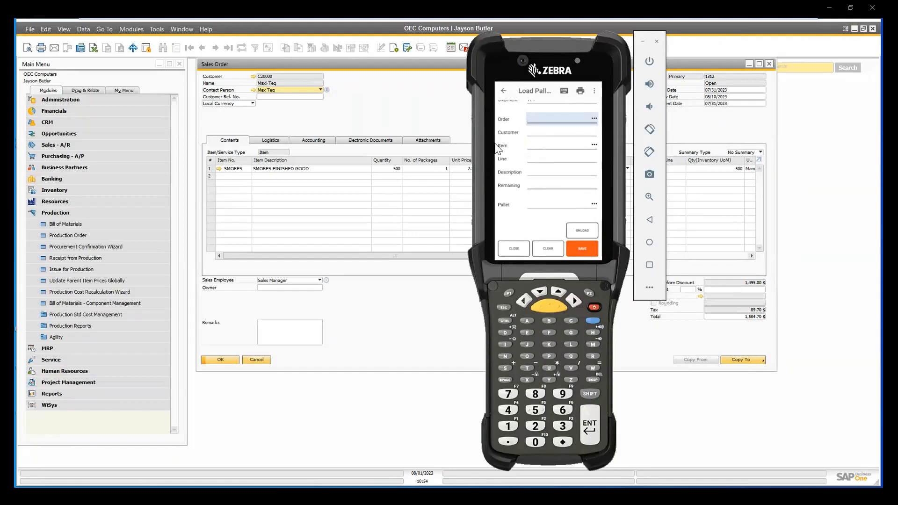
pyautogui.moveTo(556, 139); pyautogui.dragTo(557, 164)
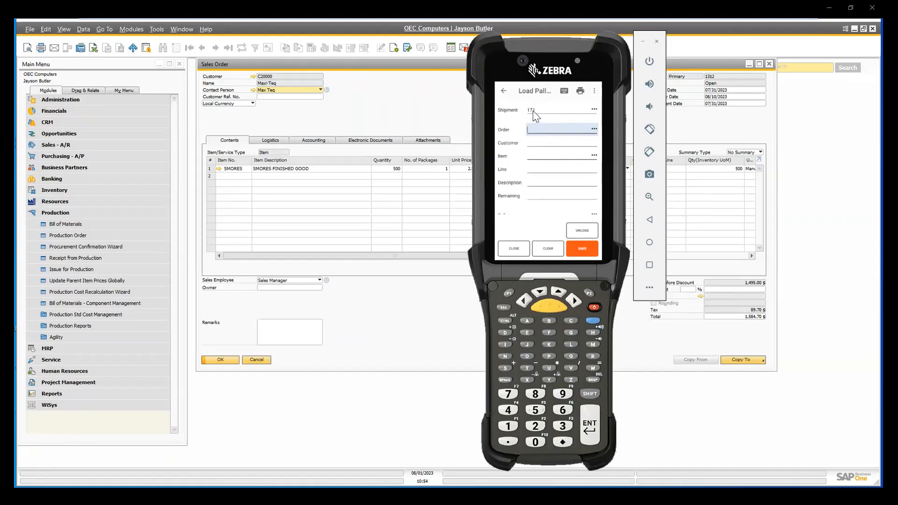
# Switch to Wisys Agility Explorer, open the Fulfillment Manager from the Sales - A/R group, and hide the Wisys menu.
pyautogui.click(854, 29)
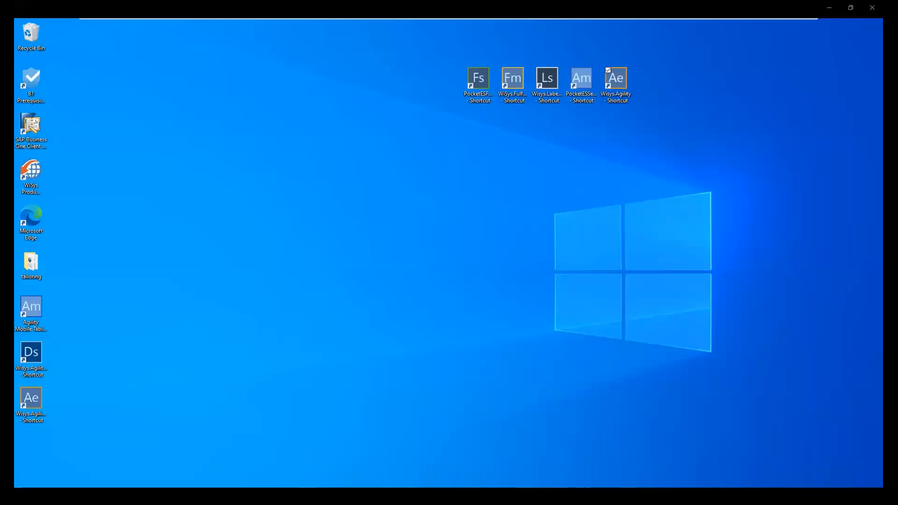
pyautogui.click(262, 497)
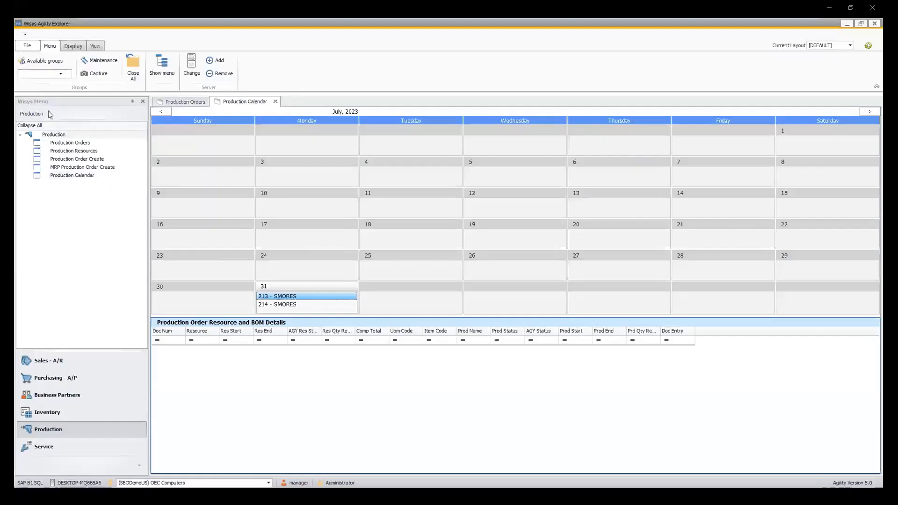
pyautogui.click(102, 361)
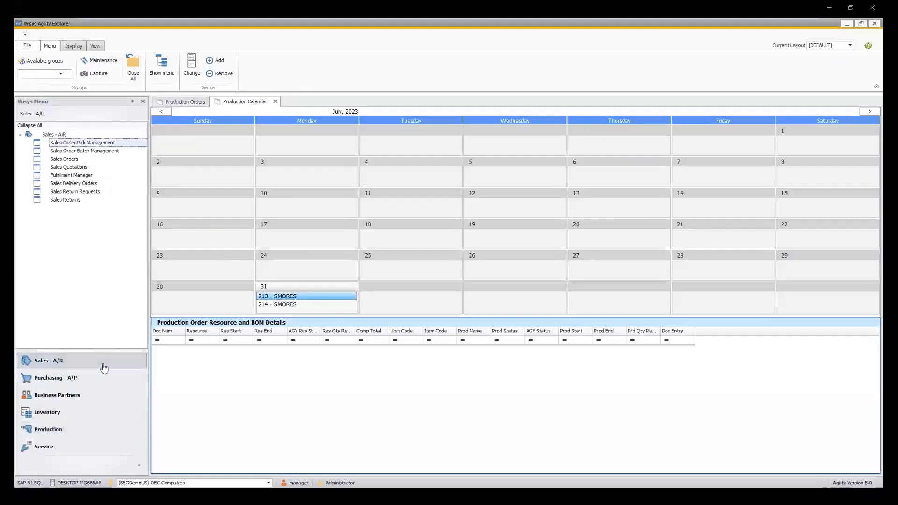
pyautogui.click(114, 177)
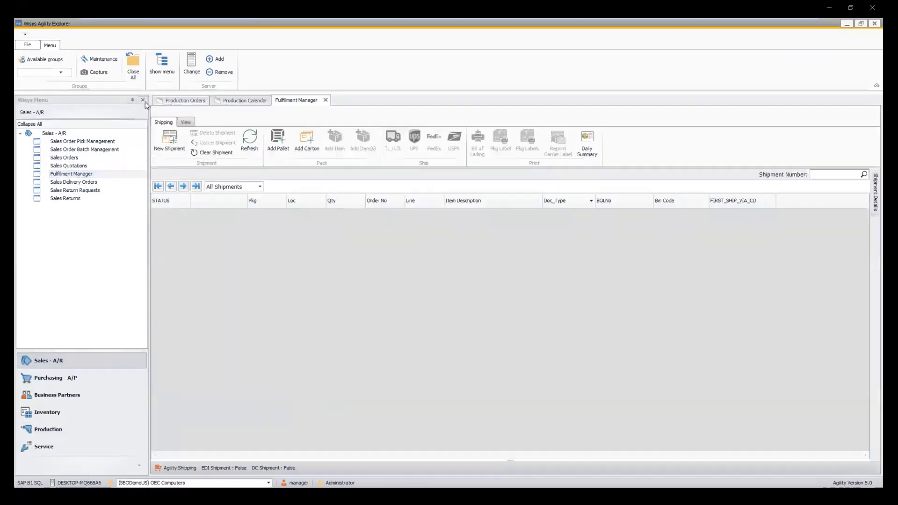
pyautogui.click(143, 101)
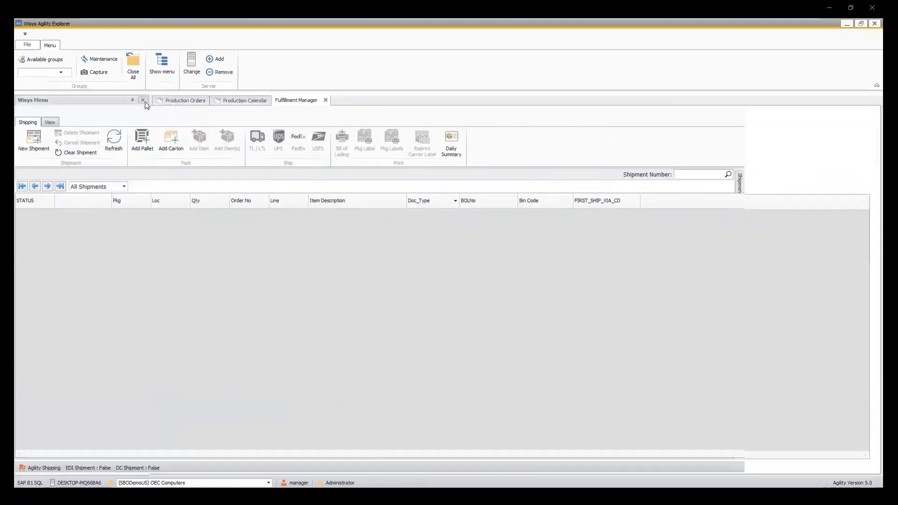
# Retrieve shipment 171 by its shipment number in the Fulfillment Manager.
pyautogui.click(837, 173)
pyautogui.write('1')
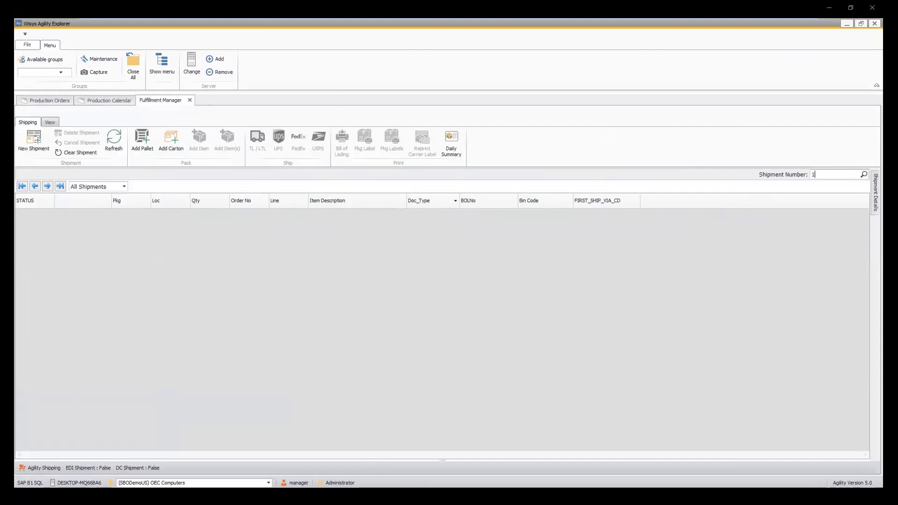
pyautogui.write('71')
pyautogui.press('Return')
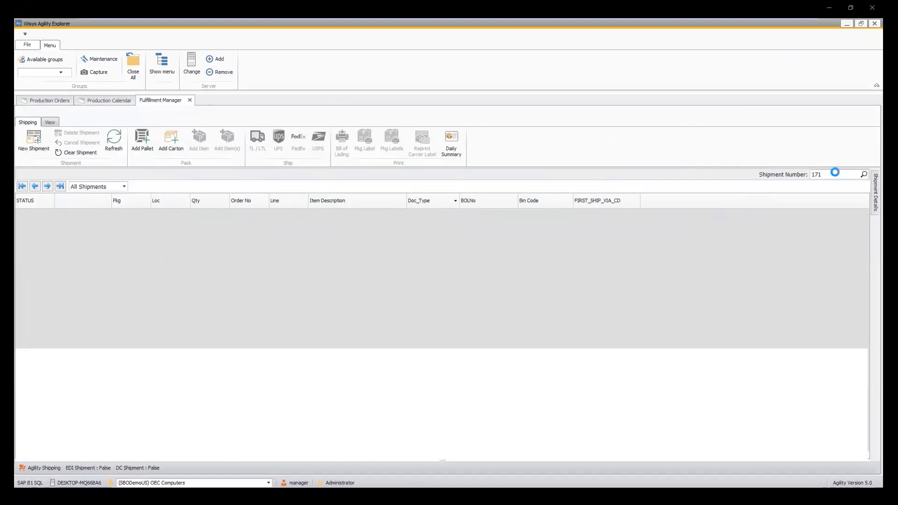
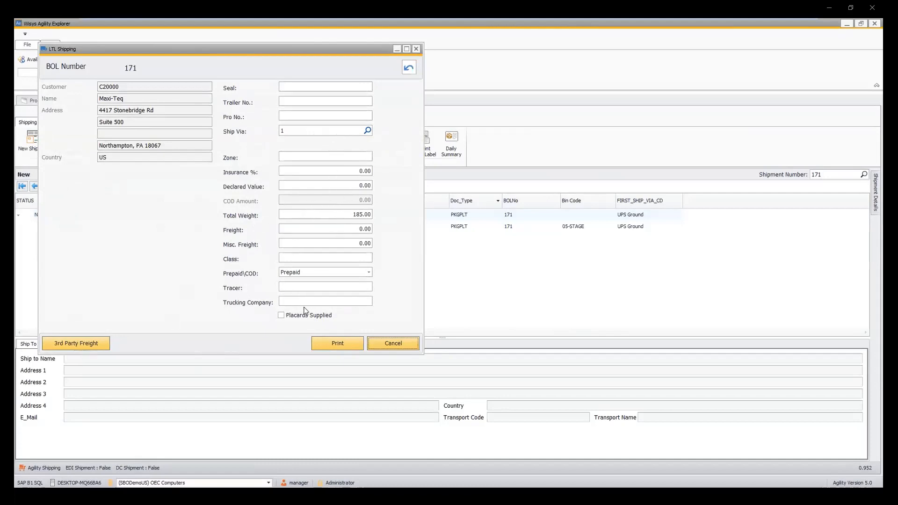
# Print the LTL shipping documents for shipment 171, reviewing the packing list and bill of lading before closing each preview.
pyautogui.click(342, 345)
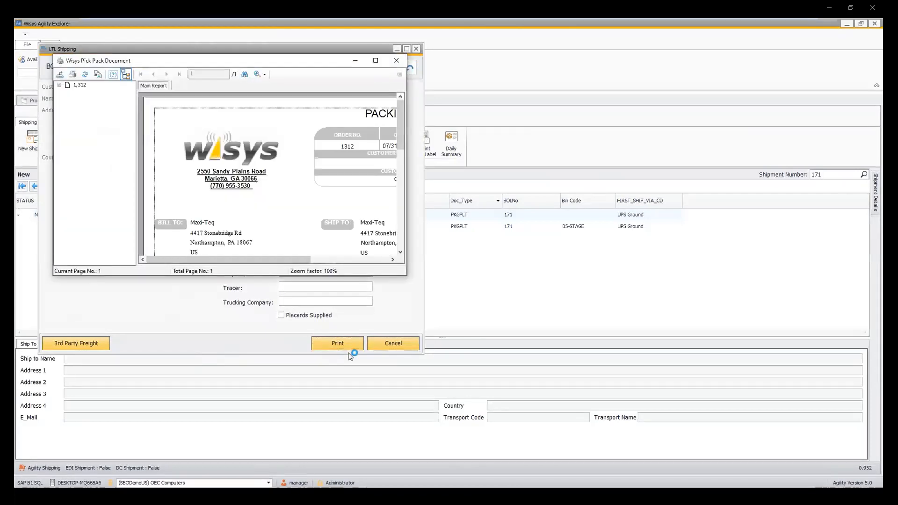
pyautogui.click(375, 60)
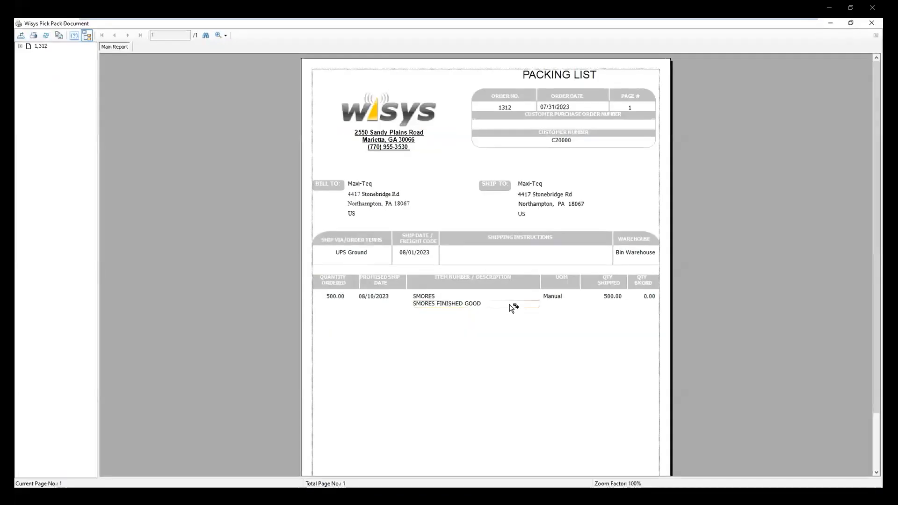
pyautogui.click(871, 23)
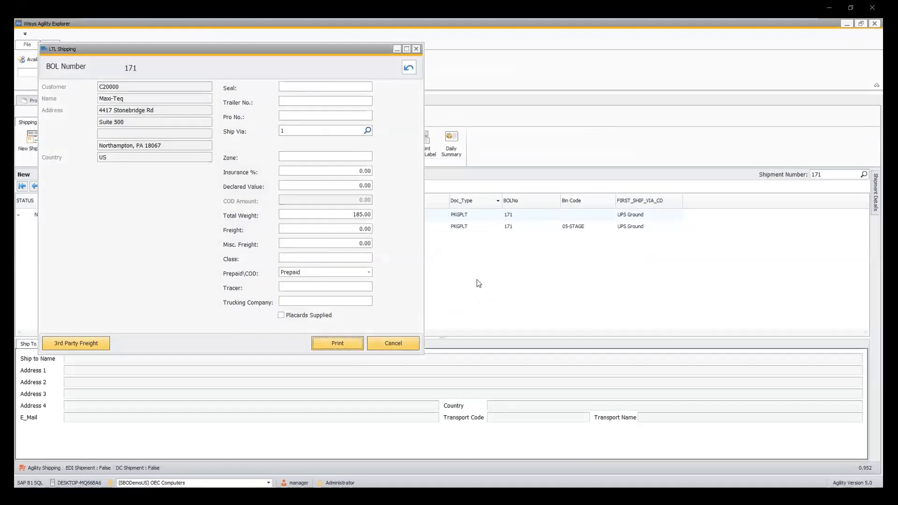
pyautogui.press('Return')
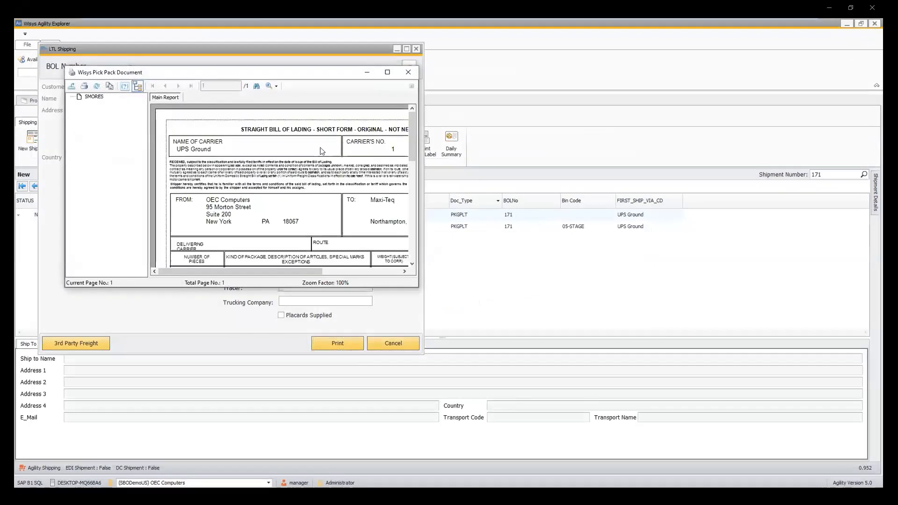
pyautogui.click(388, 72)
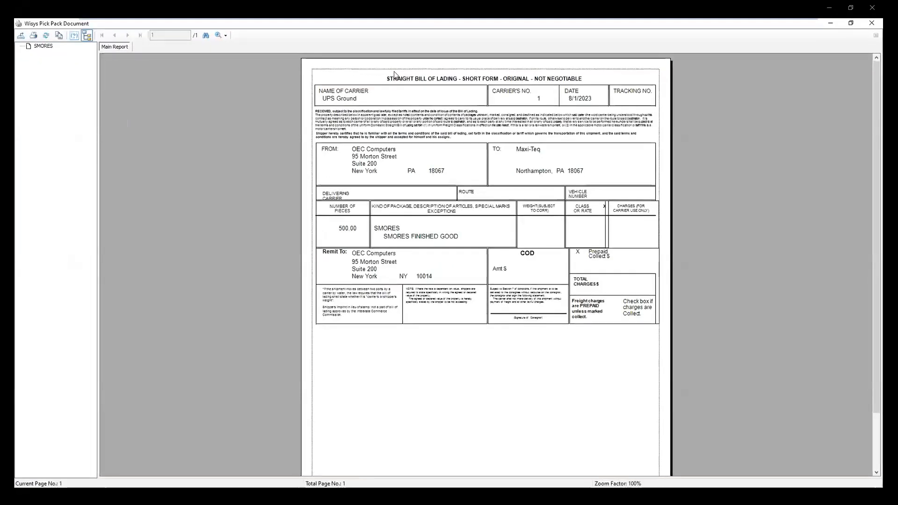
pyautogui.click(872, 27)
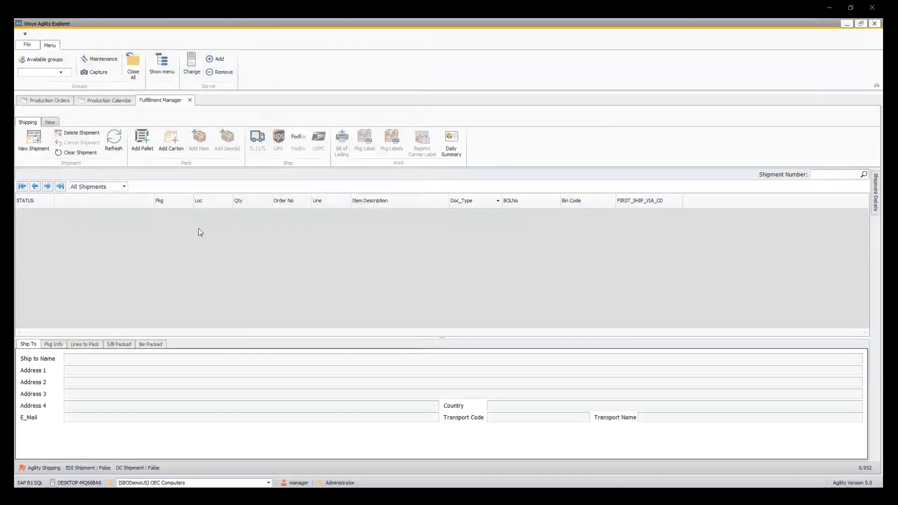
# Filter the Fulfillment Manager to Shipped shipments and open the last one.
pyautogui.click(76, 187)
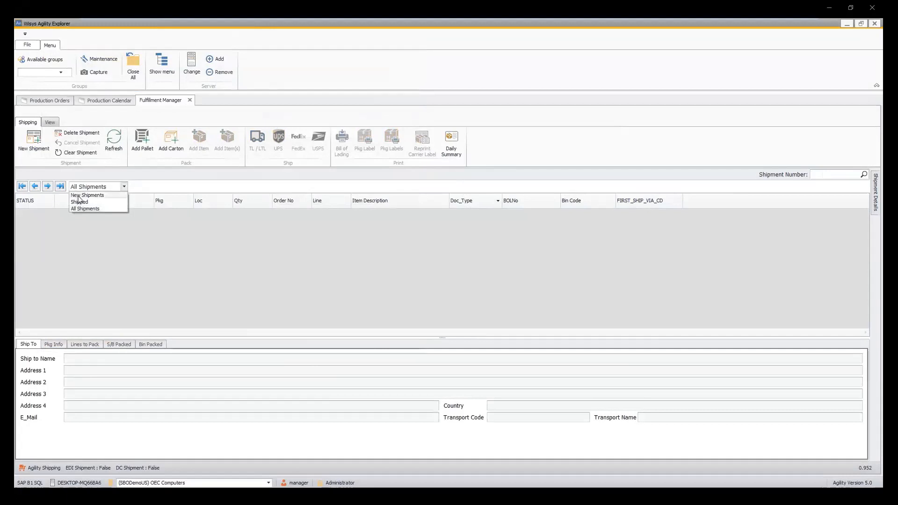
pyautogui.click(80, 202)
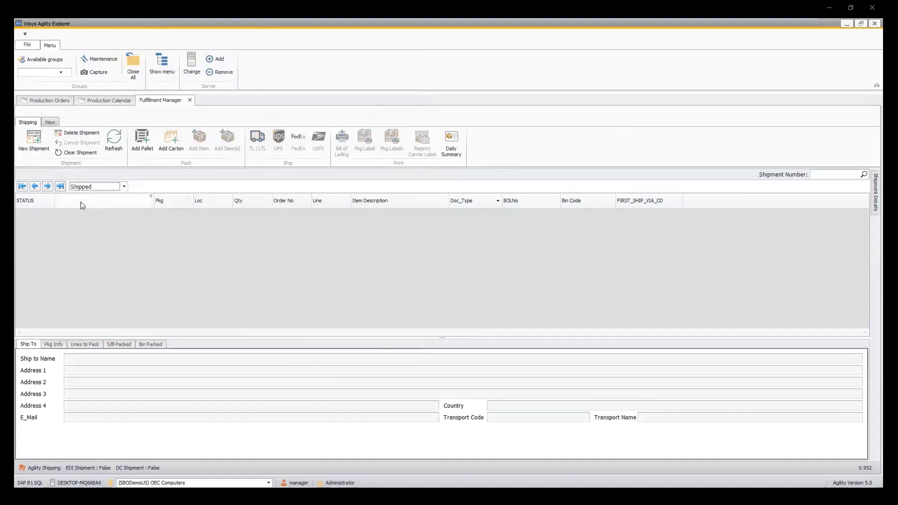
pyautogui.click(61, 186)
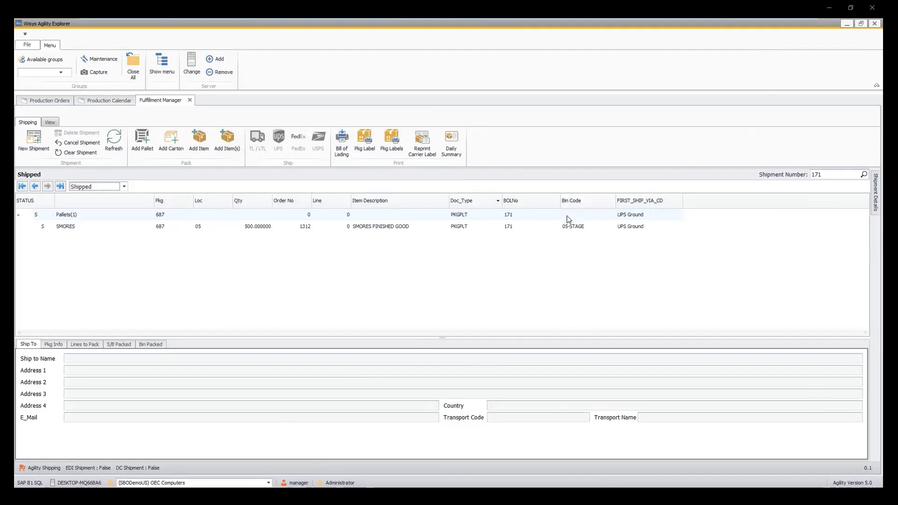
# Switch to SAP Business One, refresh the shipped SMORES sales order to check its status, and go to the preceding SMORES order.
pyautogui.click(845, 24)
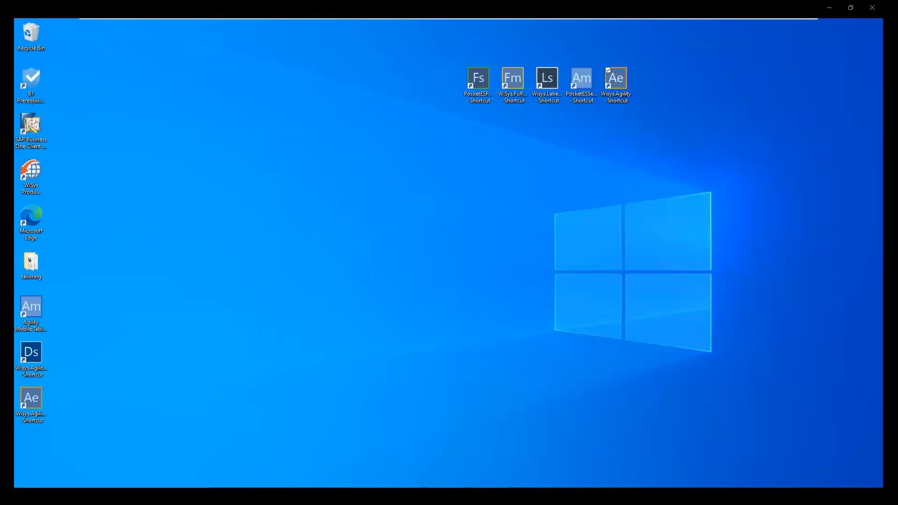
pyautogui.click(327, 496)
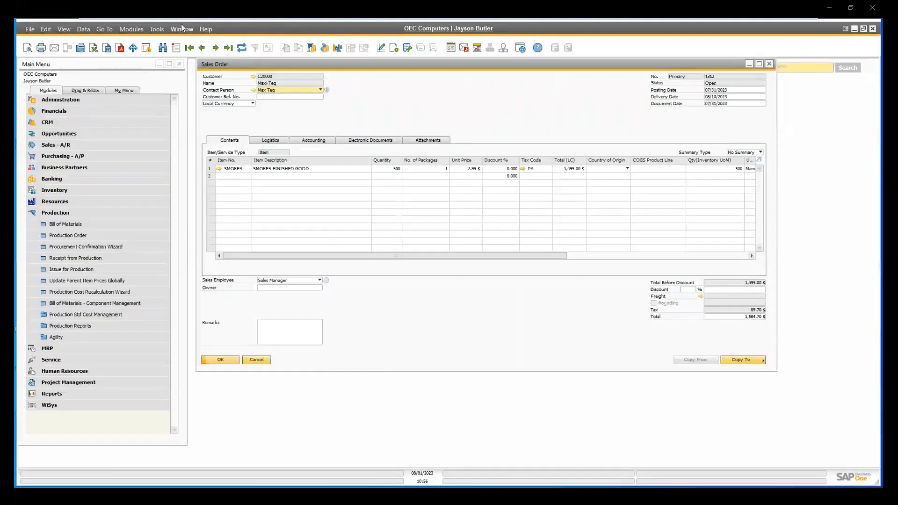
pyautogui.click(215, 48)
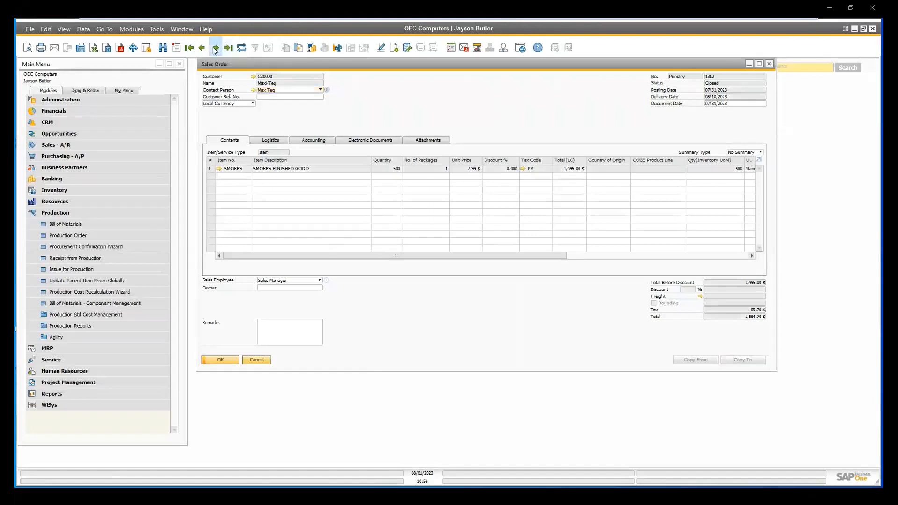
pyautogui.click(214, 48)
pyautogui.click(204, 48)
pyautogui.click(205, 48)
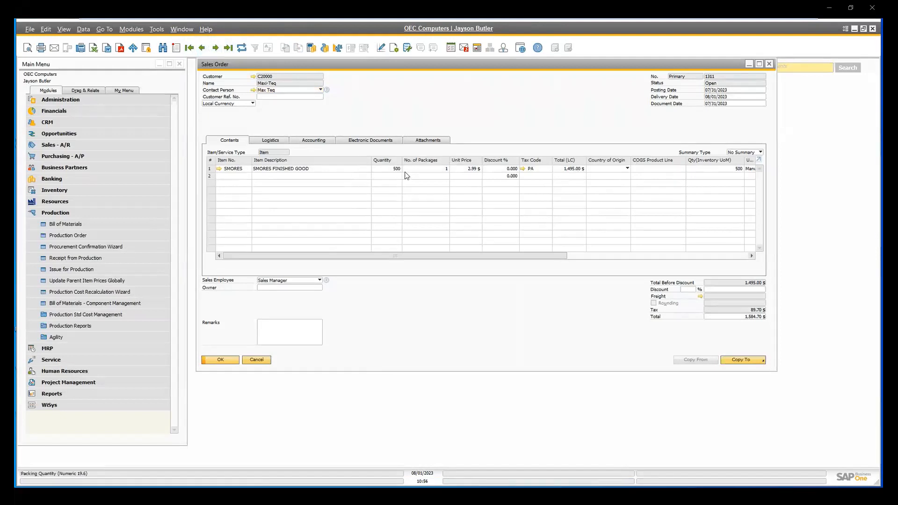
# Start generating a pick list from the open sales order and select its SMORES row for release to the pick list.
pyautogui.rightClick(474, 113)
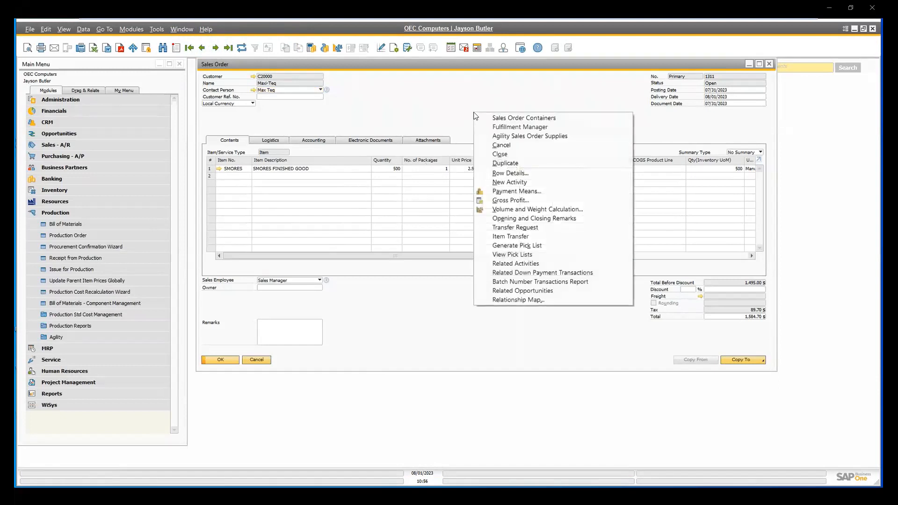
pyautogui.click(518, 247)
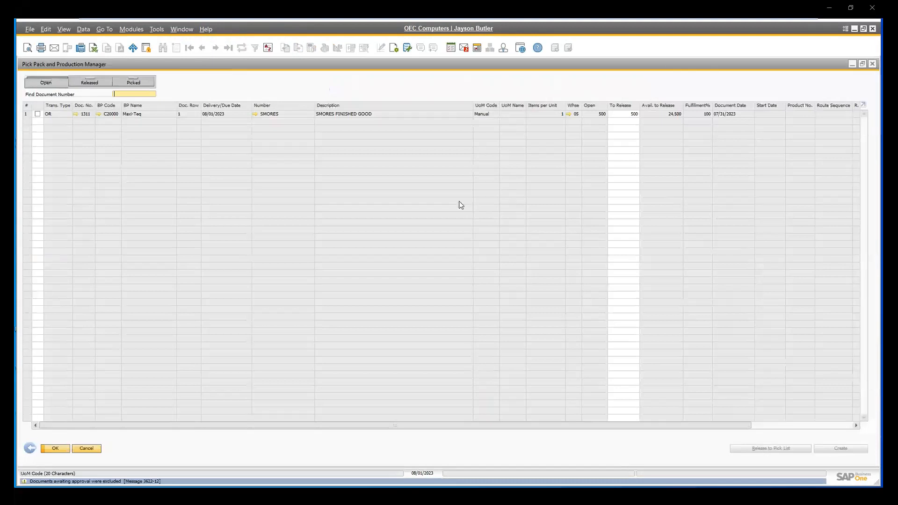
pyautogui.click(37, 113)
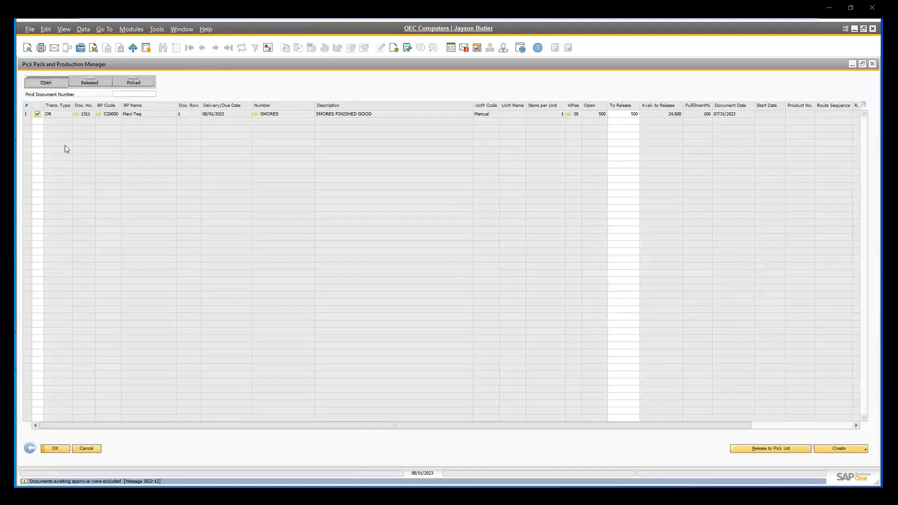
pyautogui.click(779, 450)
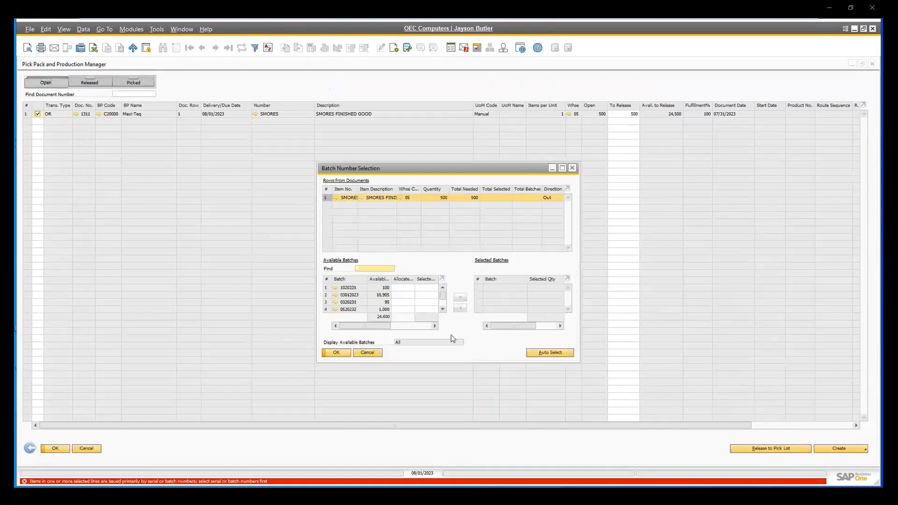
# Assign 500 units of batch 20230801 to the SMORES row and close the batch selection.
pyautogui.scroll(-3, 442, 311)
pyautogui.click(348, 303)
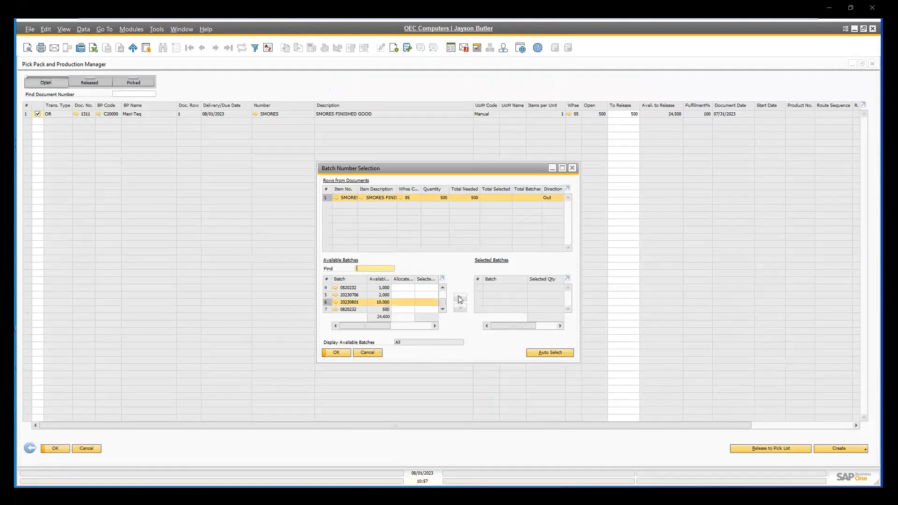
pyautogui.click(397, 302)
pyautogui.click(397, 301)
pyautogui.write('500')
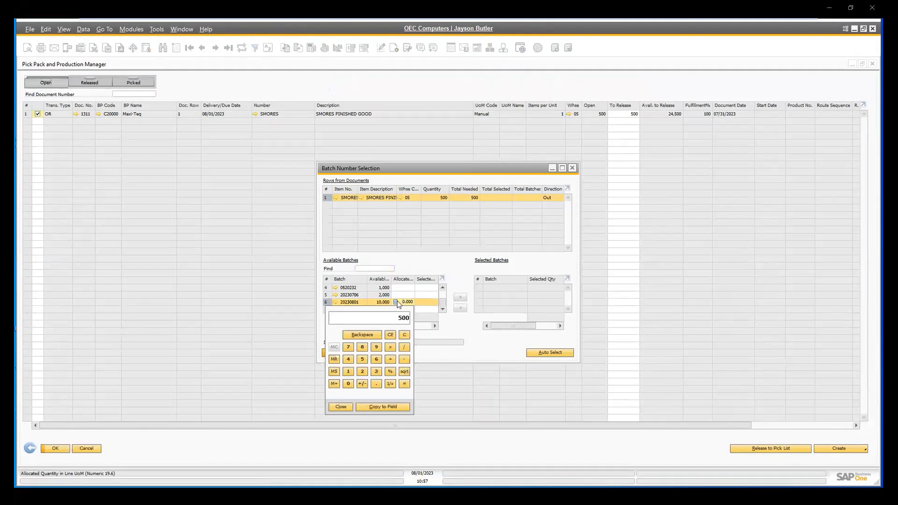
pyautogui.click(371, 407)
pyautogui.click(422, 303)
pyautogui.write('50')
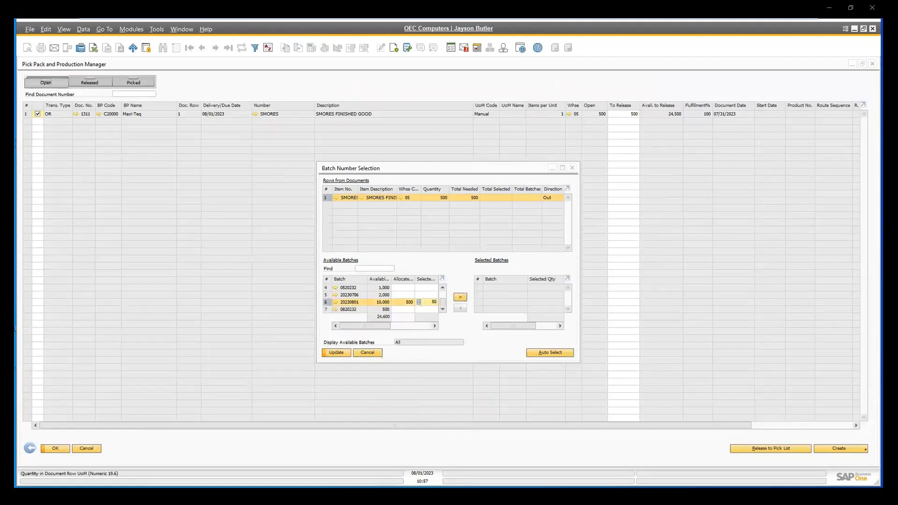
pyautogui.click(460, 297)
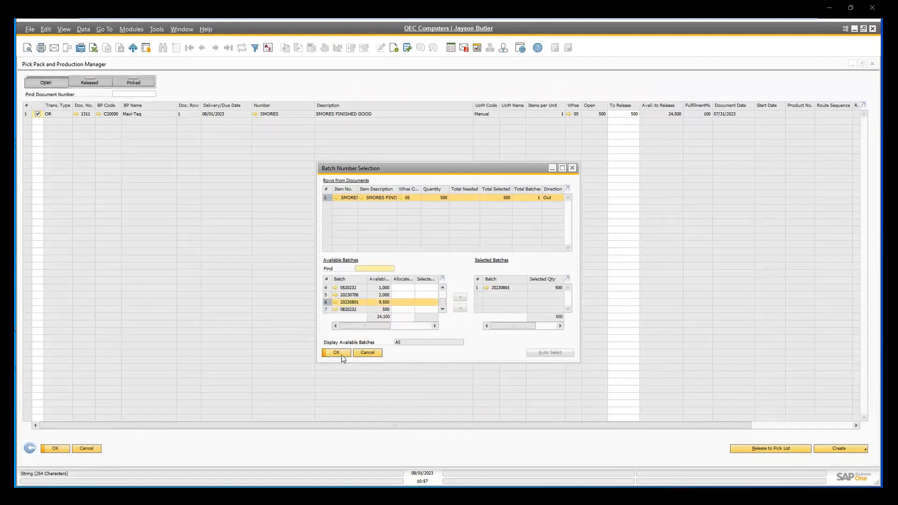
pyautogui.click(338, 353)
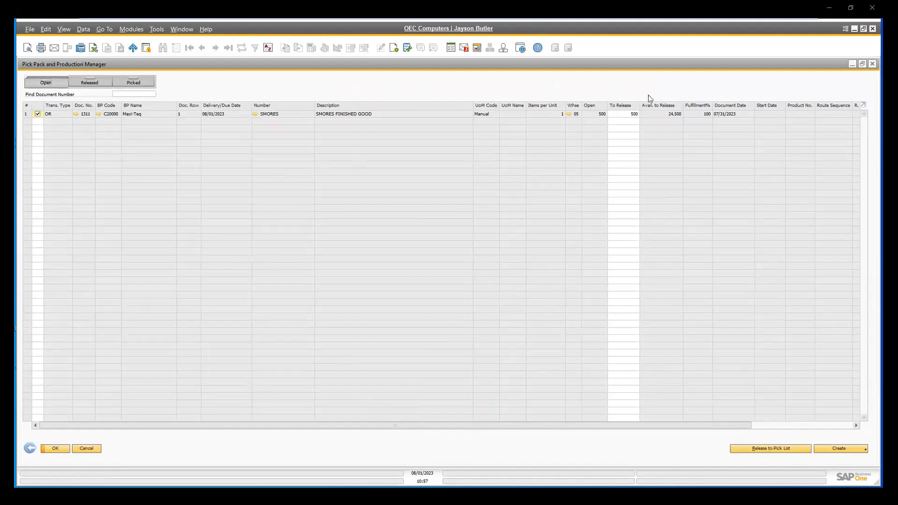
# Release the SMORES row and generate its pick list through the wizard, keeping Warehouse Settings as the automatic allocation.
pyautogui.click(766, 449)
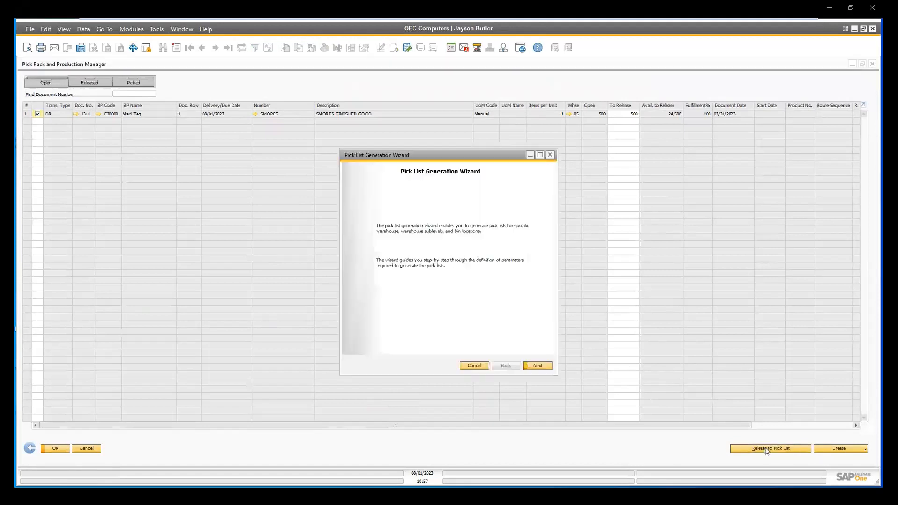
pyautogui.click(538, 367)
pyautogui.click(538, 367)
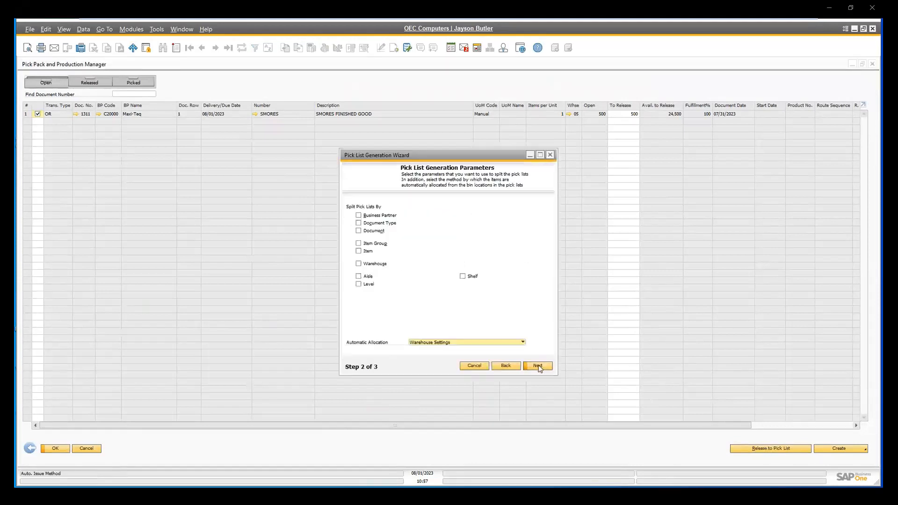
pyautogui.click(538, 367)
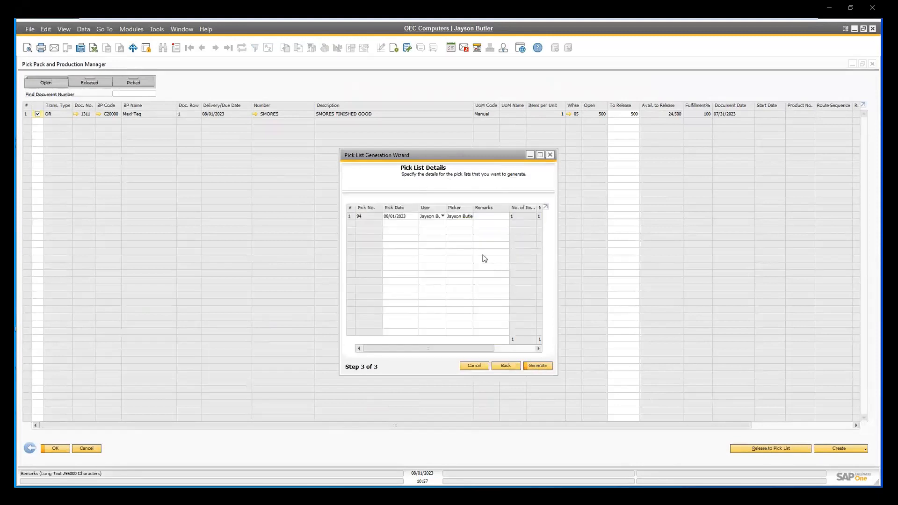
pyautogui.click(546, 364)
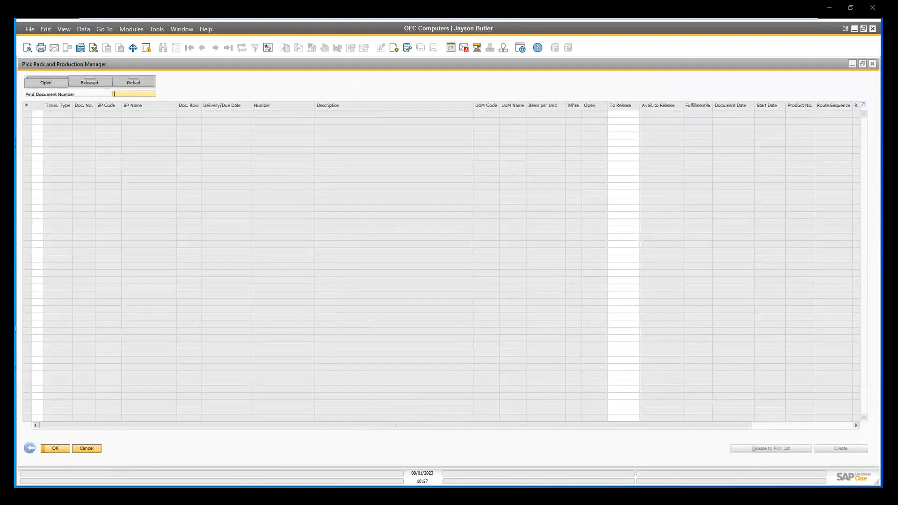
# Switch to Agility 360 on the handheld emulator, leave Load Pallets, and open Directed Sales Order Picking from the Distribution group.
pyautogui.click(767, 495)
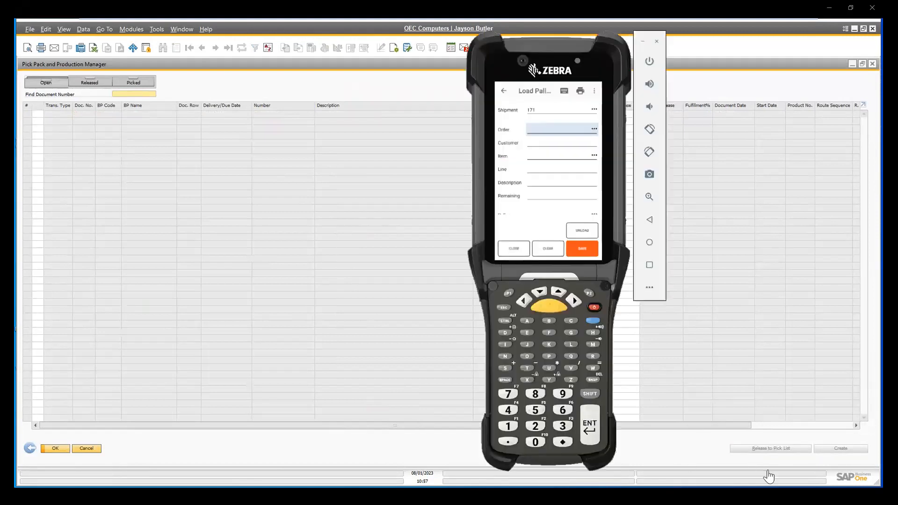
pyautogui.click(503, 92)
pyautogui.click(506, 94)
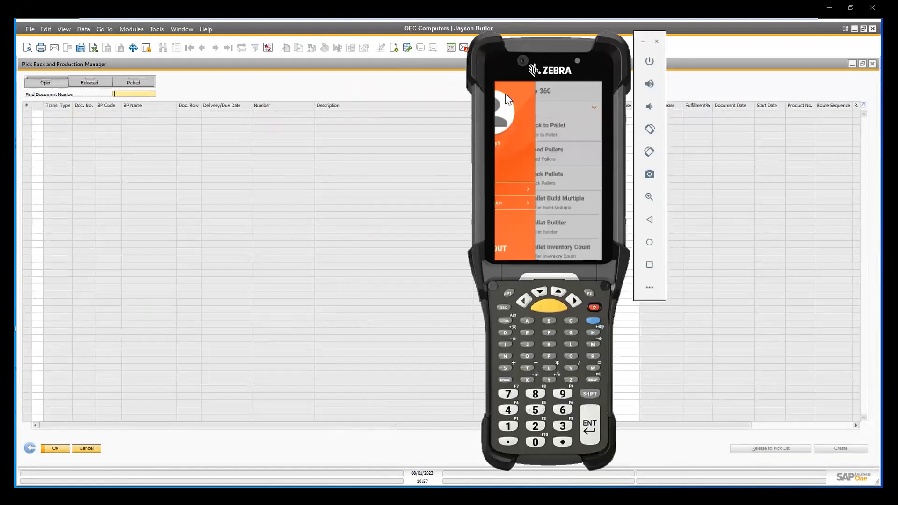
pyautogui.click(602, 167)
pyautogui.moveTo(555, 180); pyautogui.dragTo(603, 180)
pyautogui.scroll(-2, 546, 195)
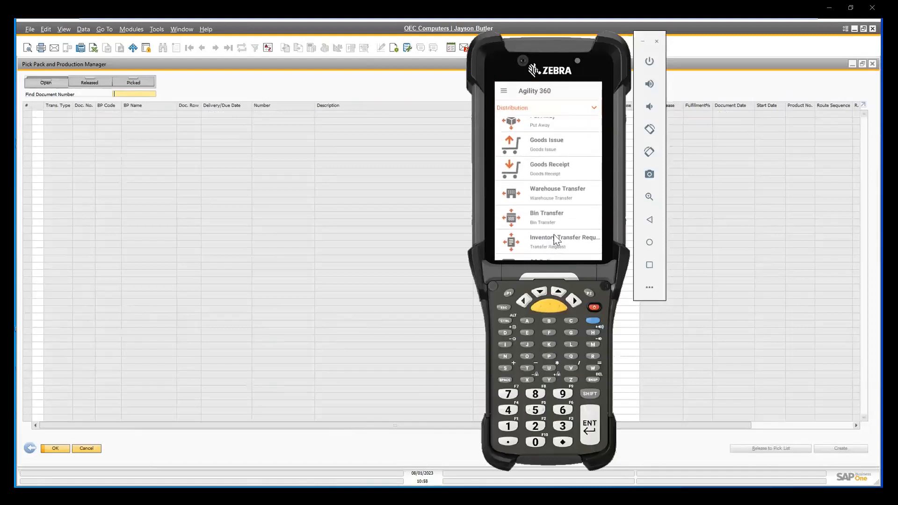
pyautogui.scroll(-3, 571, 224)
pyautogui.scroll(3, 564, 241)
pyautogui.scroll(-5, 564, 242)
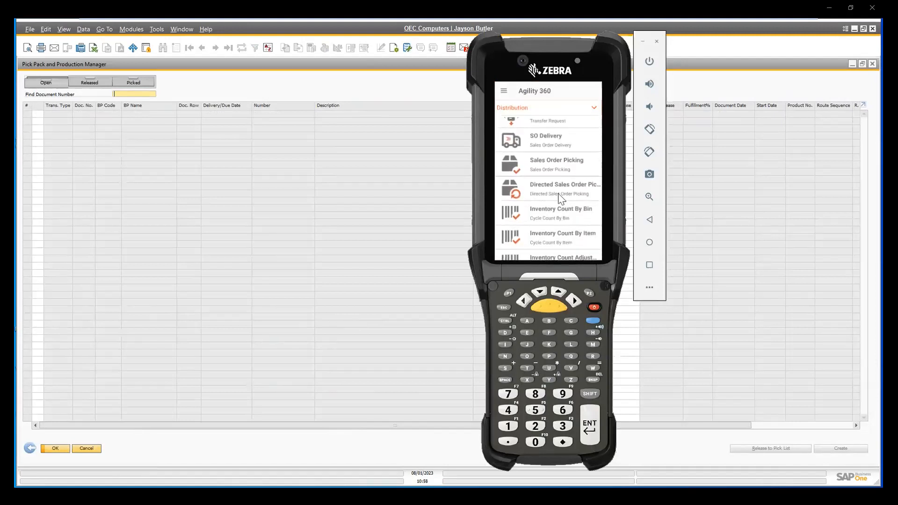
pyautogui.click(537, 189)
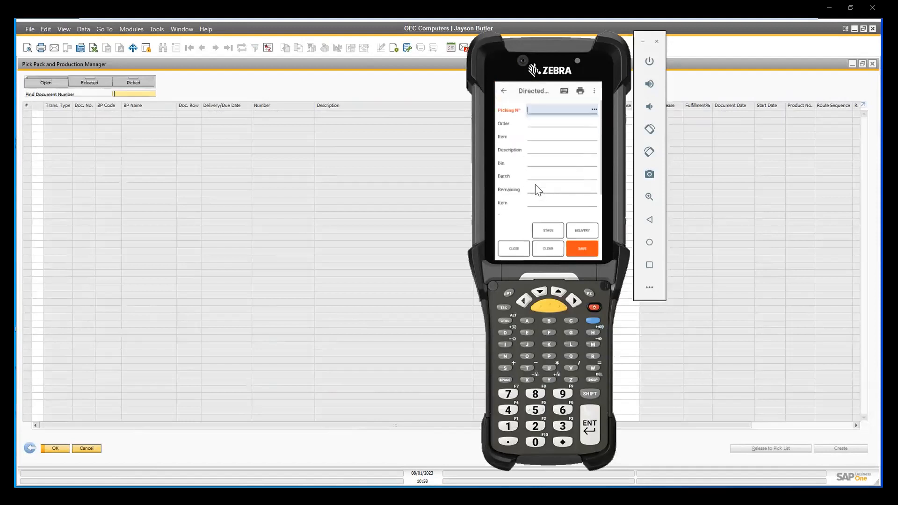
# Record a pick of 500 SMORES from bin 05-A1-S1-L1 for picking number 94, and view the picked lines in SAP Business One.
pyautogui.write('94')
pyautogui.press('Return')
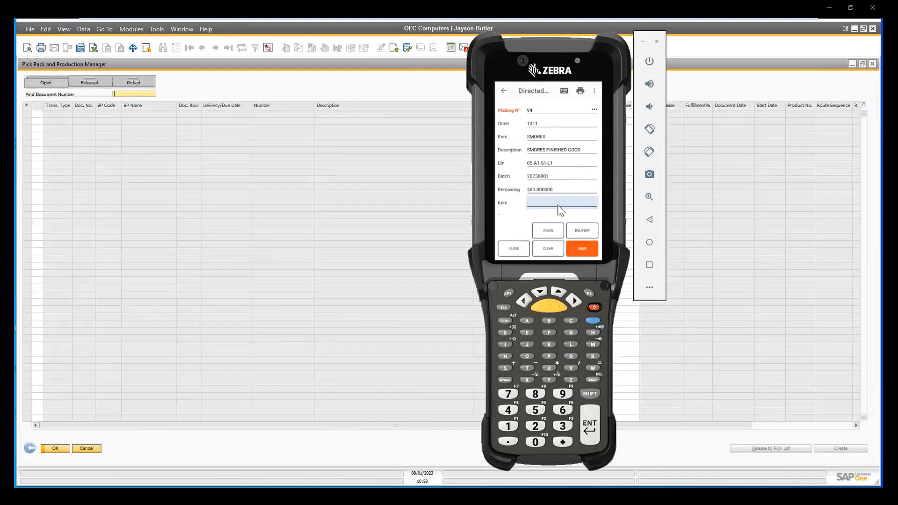
pyautogui.write('SMORES')
pyautogui.press('Return')
pyautogui.write('05-A1-S1-L1')
pyautogui.press('Return')
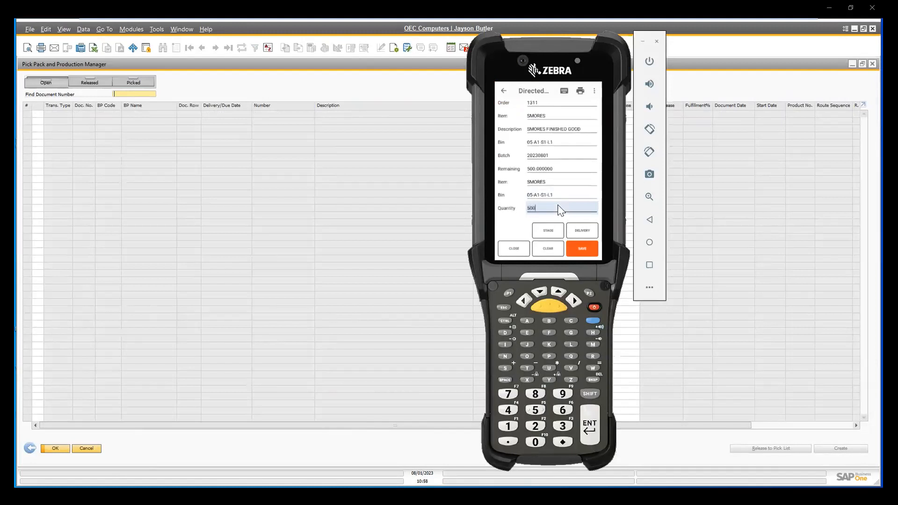
pyautogui.press('Return')
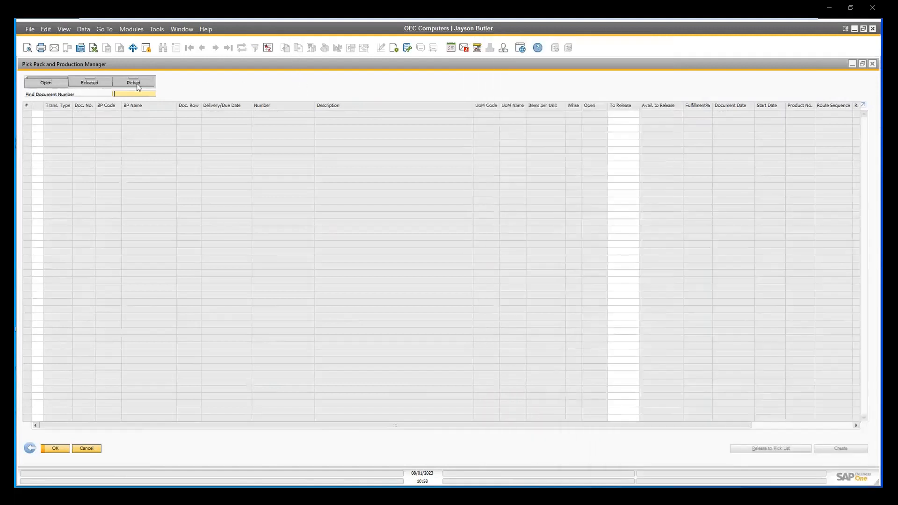
pyautogui.click(134, 82)
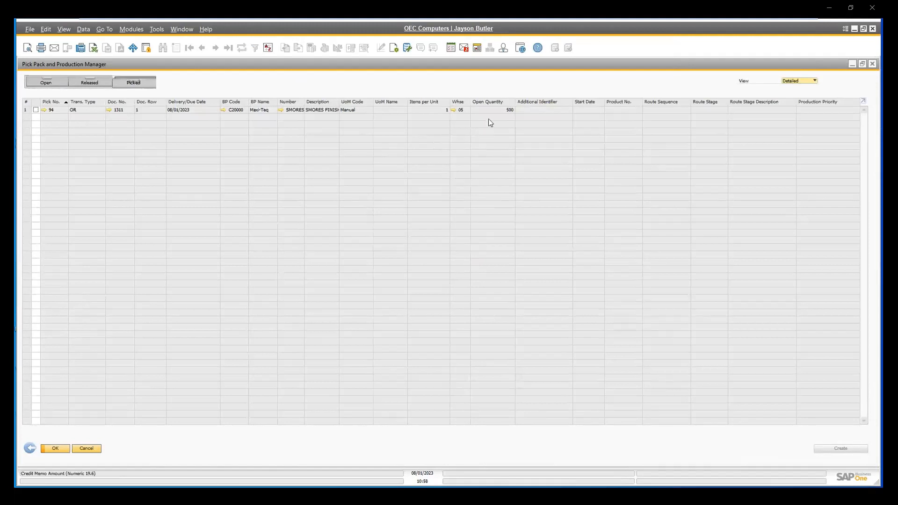
# Close the picked lines view, switch to the Fulfillment Manager in Agility Explorer, and create a new shipment with one carton.
pyautogui.click(872, 64)
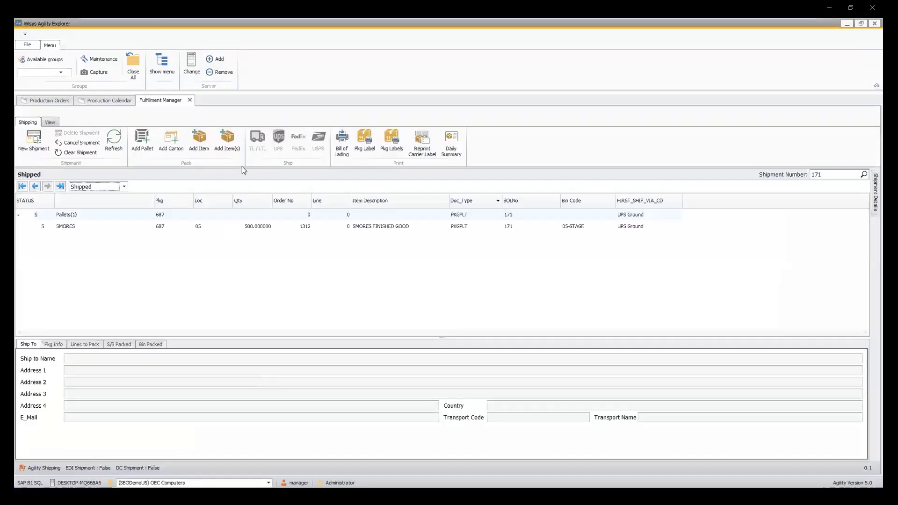
pyautogui.click(42, 139)
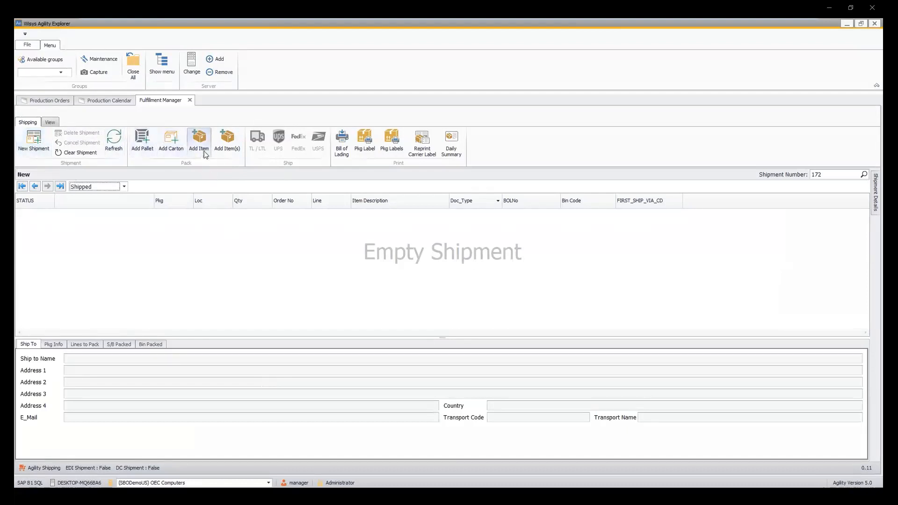
pyautogui.click(170, 147)
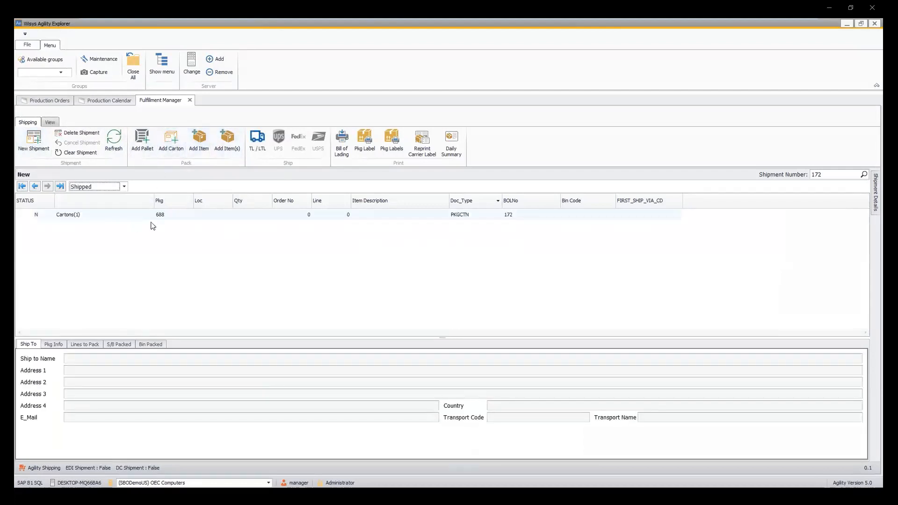
# Pack 500 SMORES of batch 20230801 from bin 05-A1-S1-L1 into the carton against the picked sales order.
pyautogui.click(200, 141)
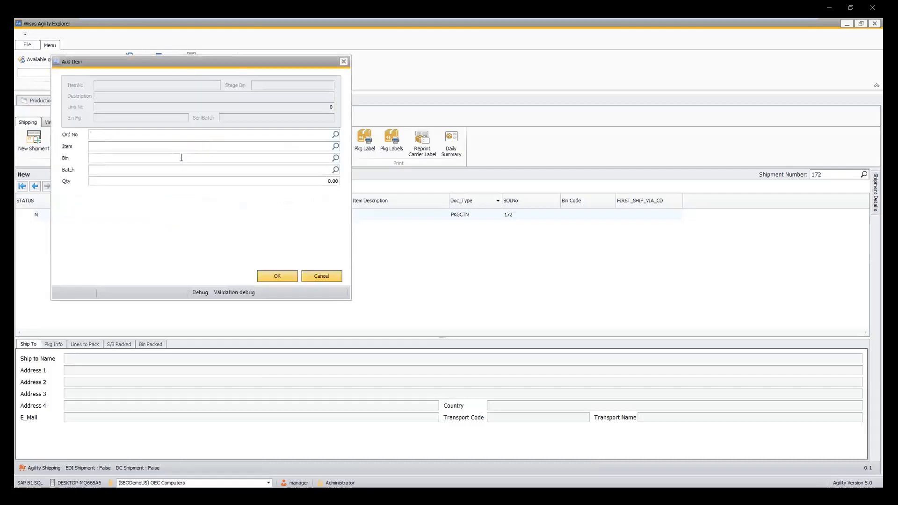
pyautogui.write('1311')
pyautogui.press('Return')
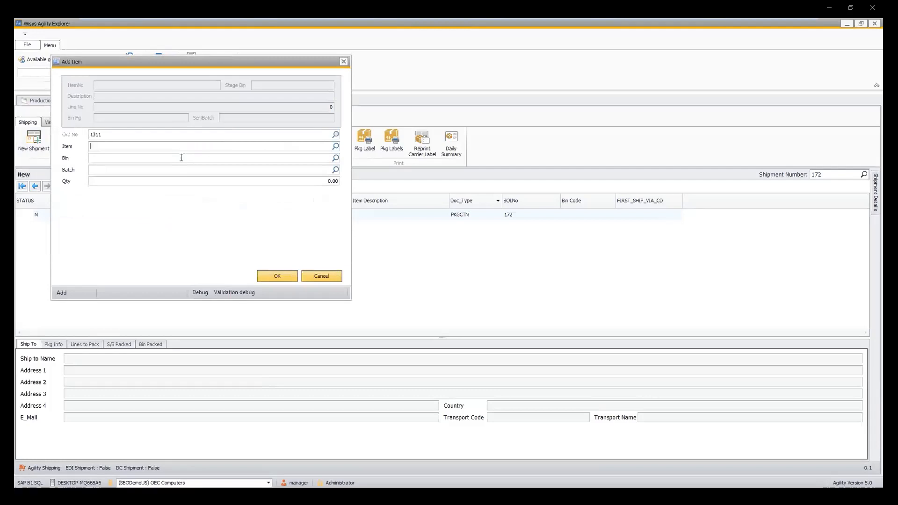
pyautogui.write('SMORES')
pyautogui.press('Tab')
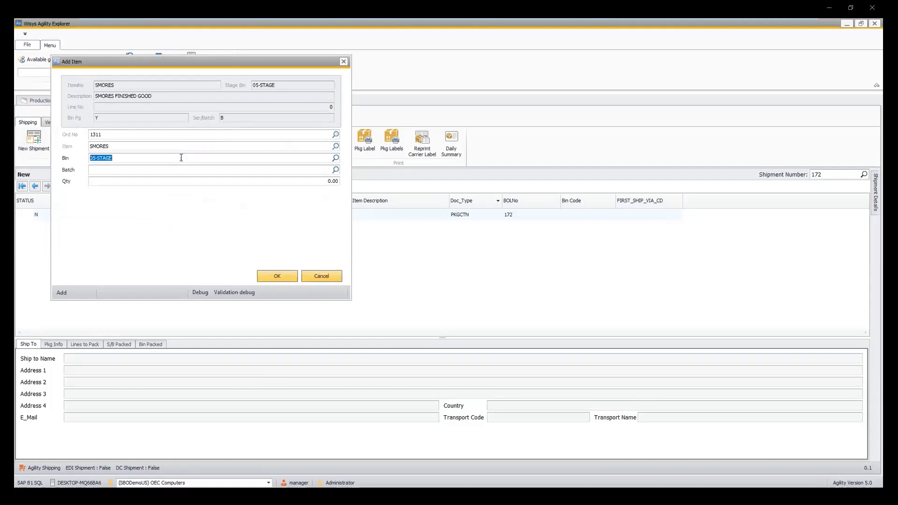
pyautogui.write('05-A1-S1-L1')
pyautogui.press('Tab')
pyautogui.write('20230801')
pyautogui.press('Tab')
pyautogui.write('500')
pyautogui.press('Tab')
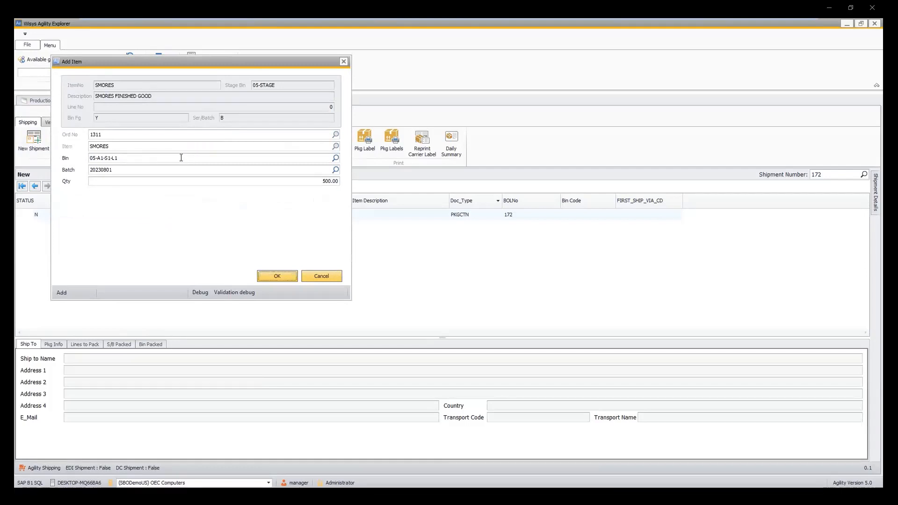
pyautogui.click(268, 275)
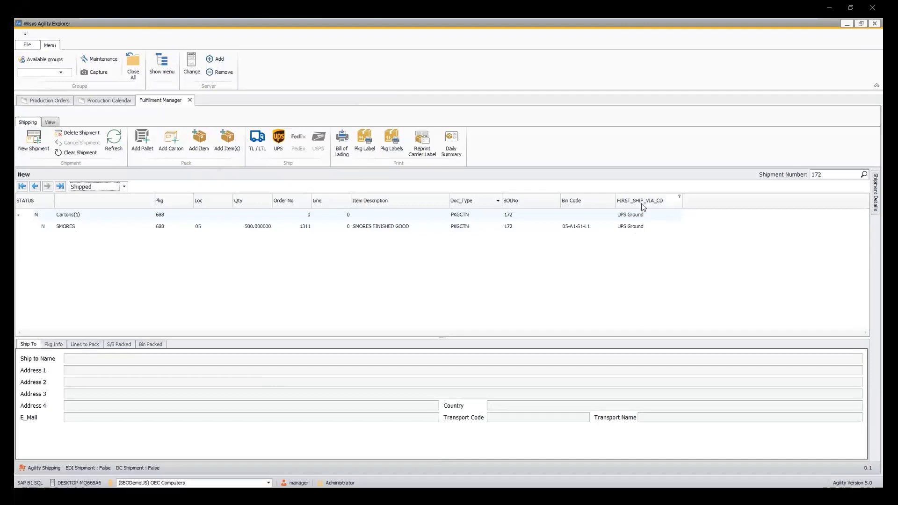
# Open UPS shipping for the carton, set the service to 2 Day Air, and try to ship it.
pyautogui.click(278, 140)
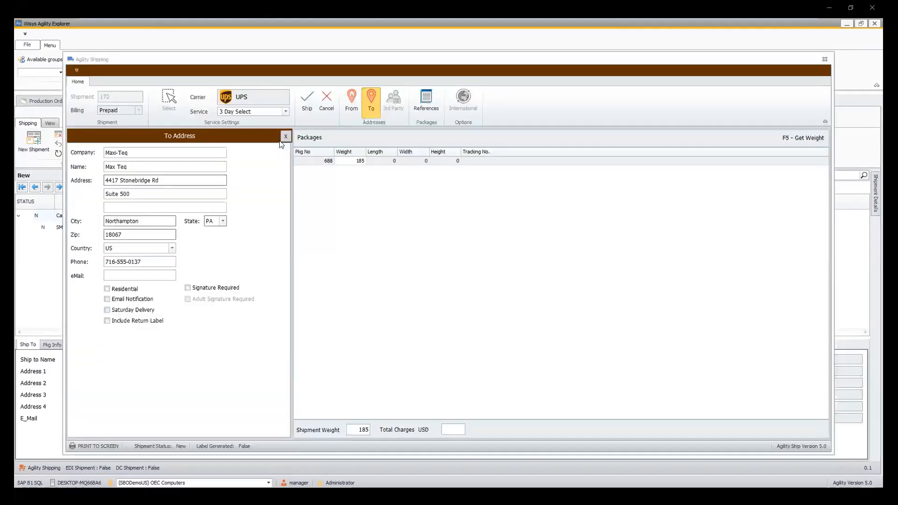
pyautogui.click(270, 111)
pyautogui.click(254, 142)
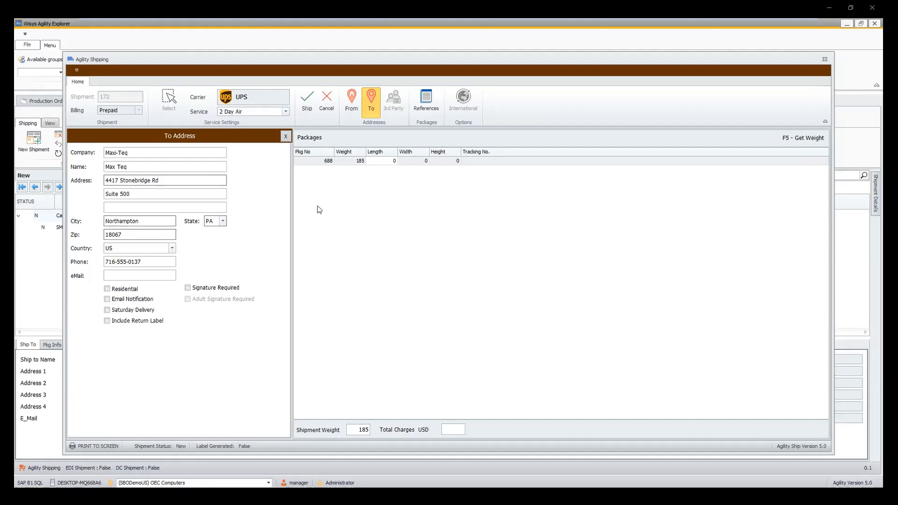
pyautogui.click(305, 103)
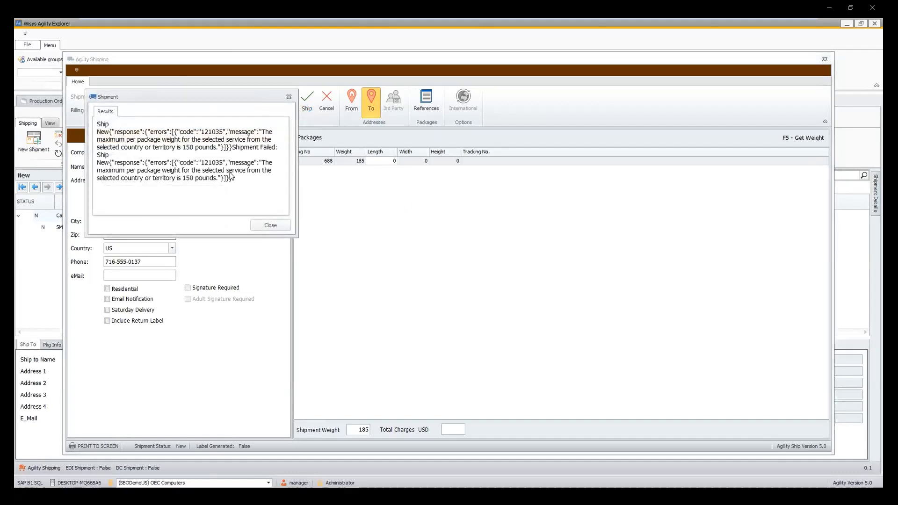
pyautogui.click(266, 226)
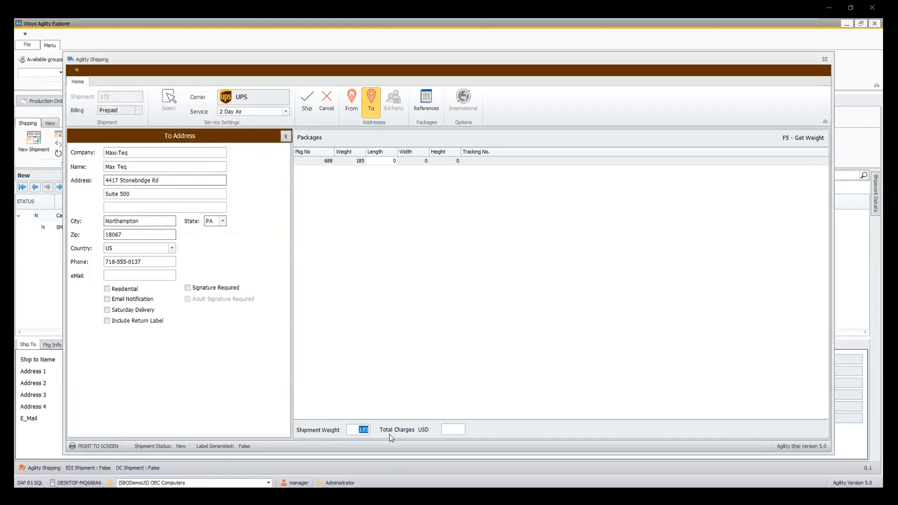
# Set the package weight to 145 pounds, ship the carton with UPS, and close the carrier label preview.
pyautogui.click(360, 160)
pyautogui.click(359, 160)
pyautogui.doubleClick(359, 160)
pyautogui.write('145')
pyautogui.click(465, 428)
pyautogui.click(307, 100)
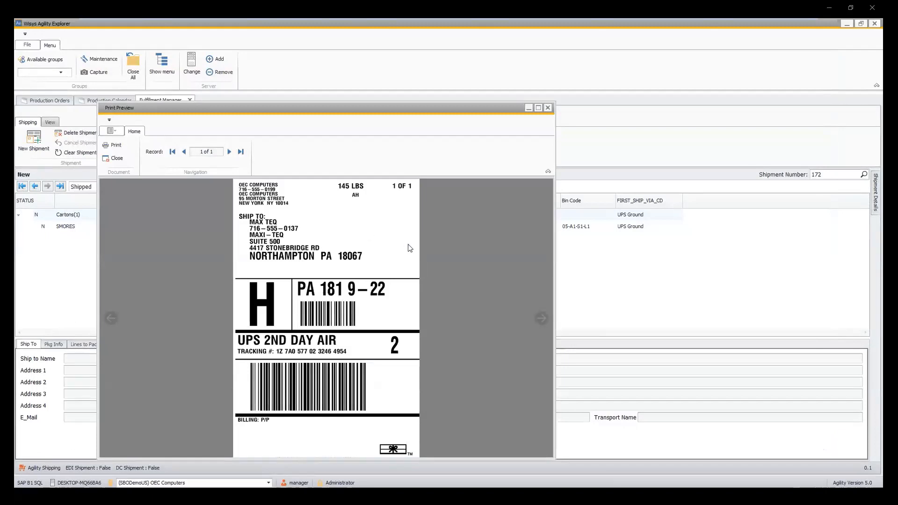
pyautogui.click(548, 109)
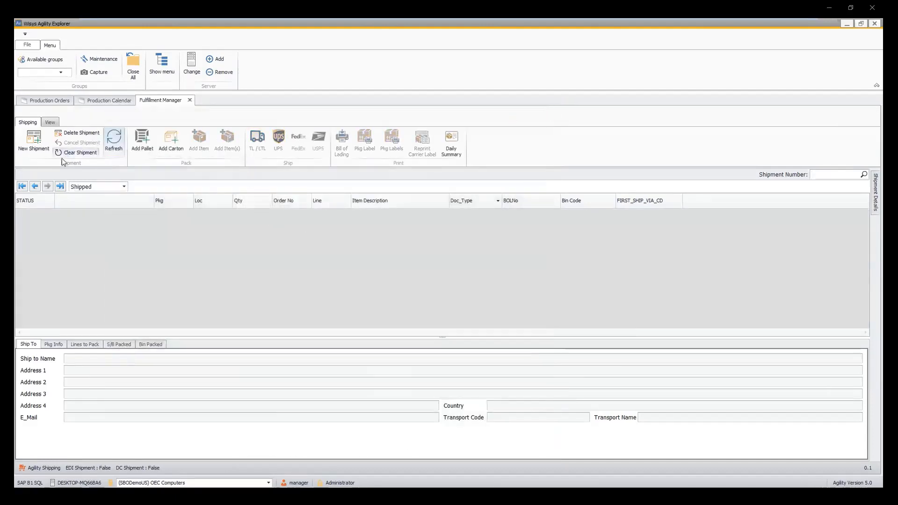
# Load the latest shipped shipment and review its packing list and bill of lading.
pyautogui.click(62, 187)
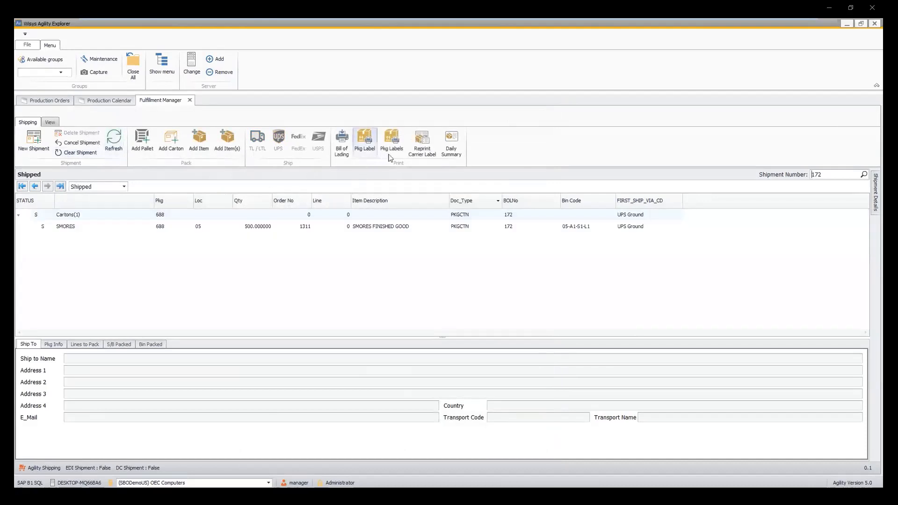
pyautogui.click(341, 150)
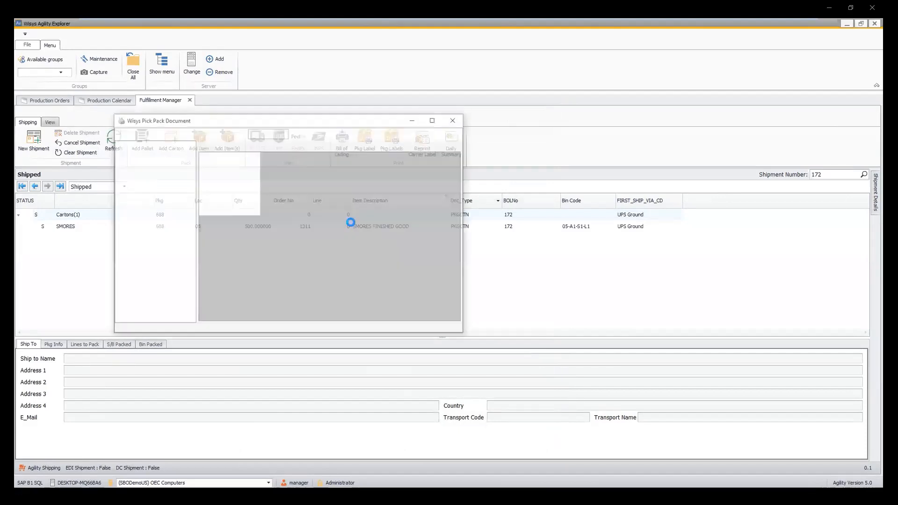
pyautogui.click(434, 118)
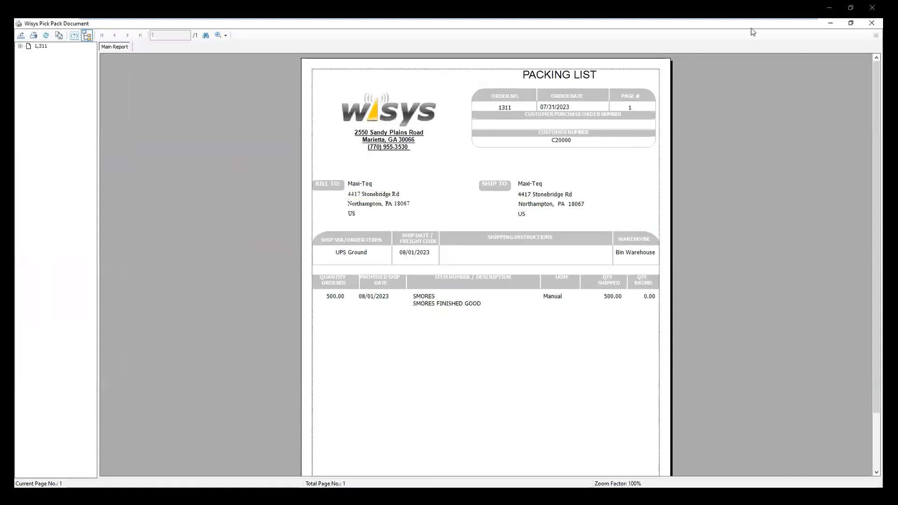
pyautogui.click(871, 23)
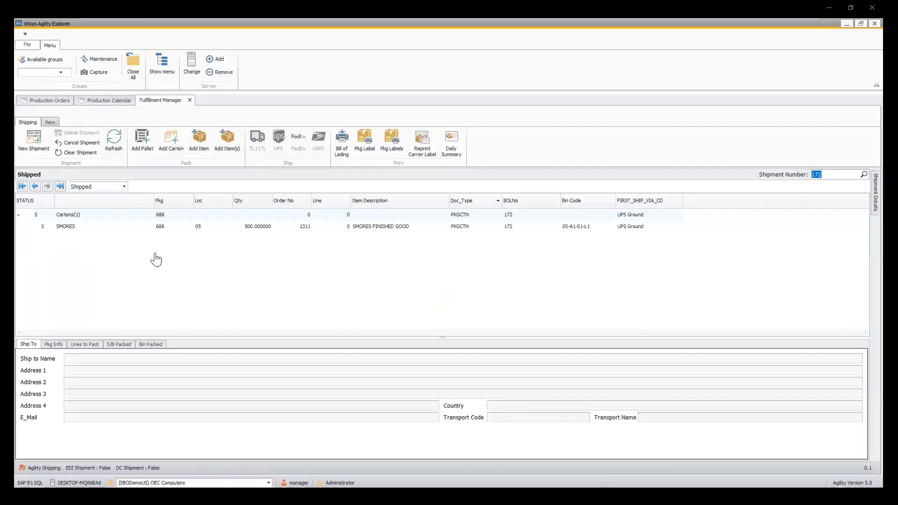
pyautogui.doubleClick(62, 227)
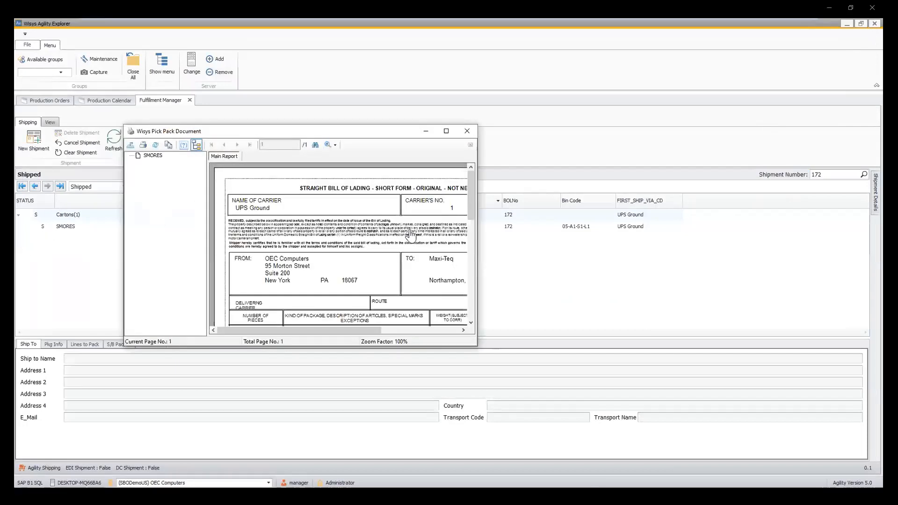
pyautogui.click(470, 136)
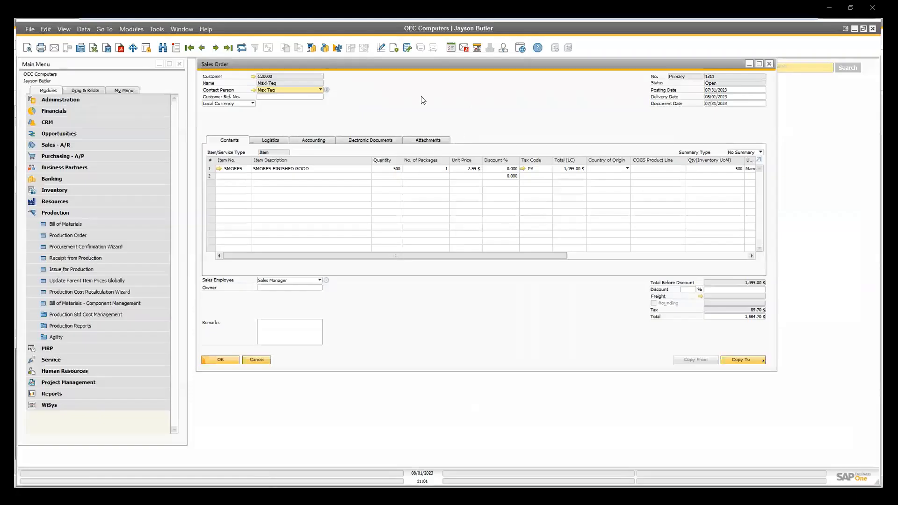
# Refresh the shipped SMORES sales order in SAP Business One and display its relationship map.
pyautogui.click(242, 49)
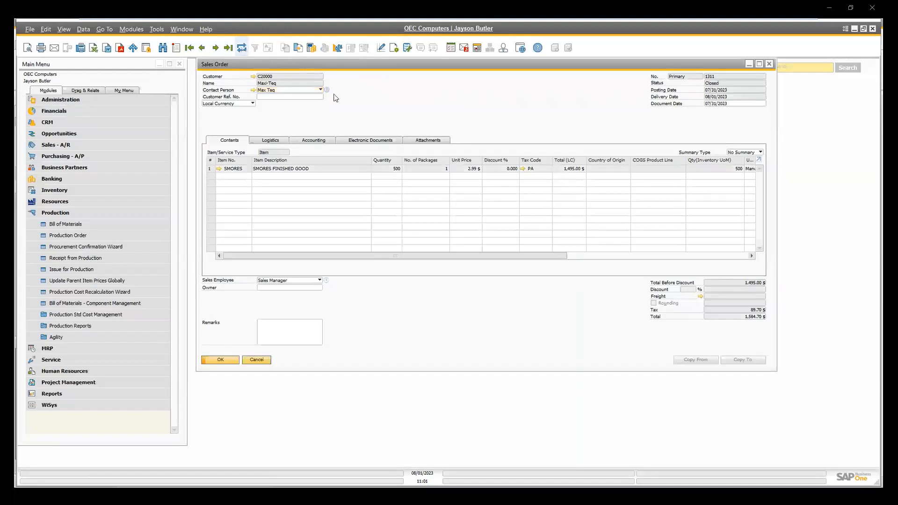
pyautogui.rightClick(546, 99)
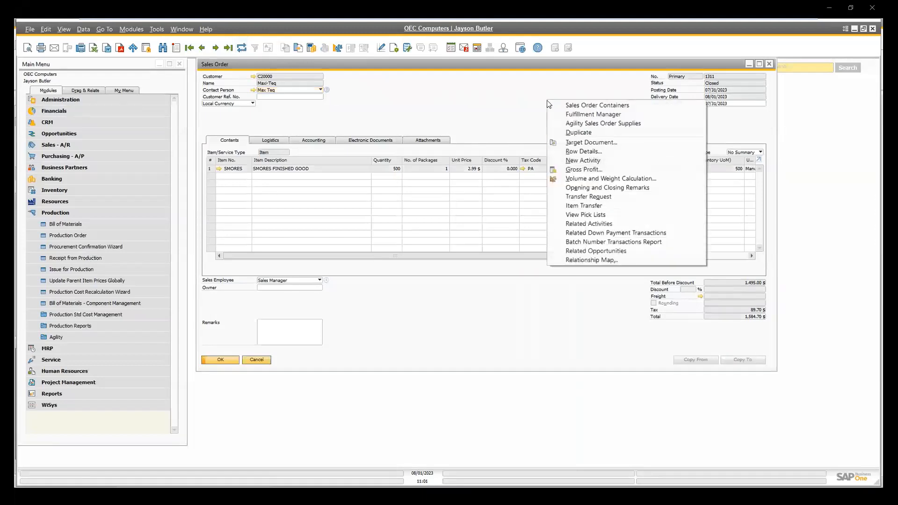
pyautogui.click(565, 259)
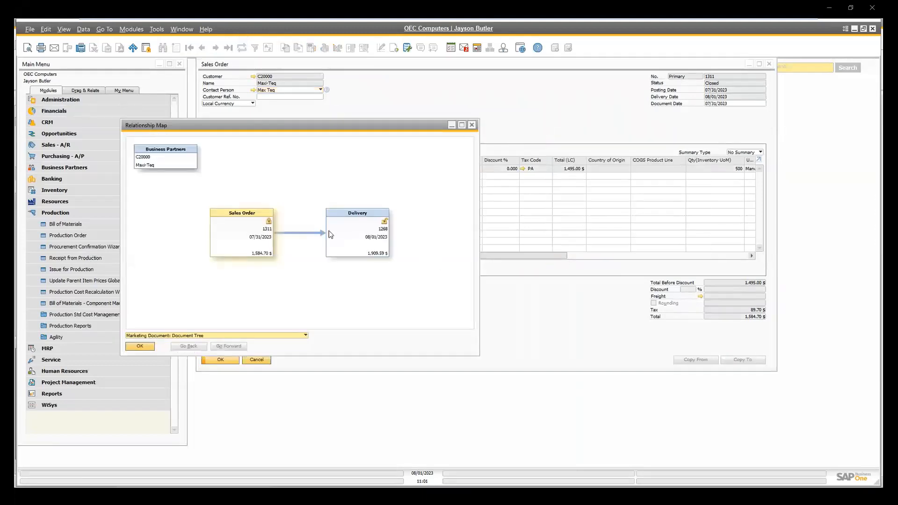
# Open the linked delivery from the relationship map, examine its contents and logistics details, and close the delivery and map.
pyautogui.doubleClick(328, 233)
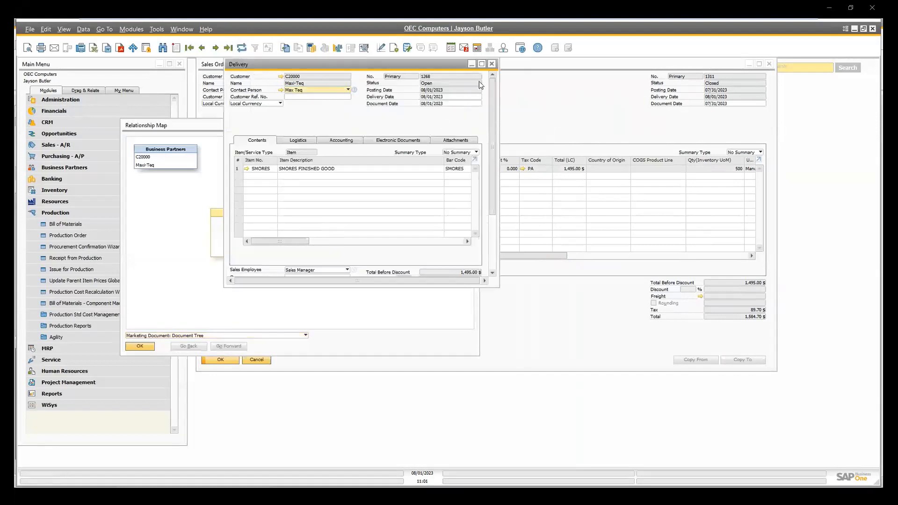
pyautogui.click(482, 64)
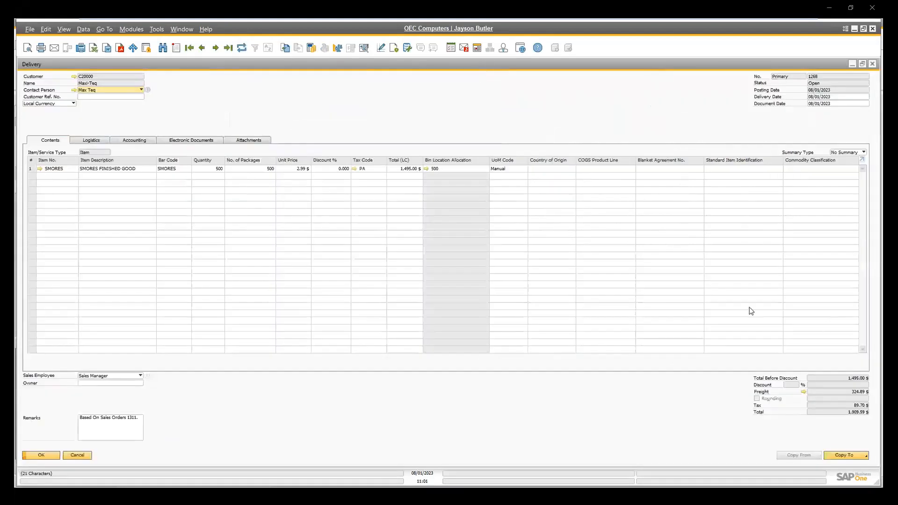
pyautogui.click(102, 141)
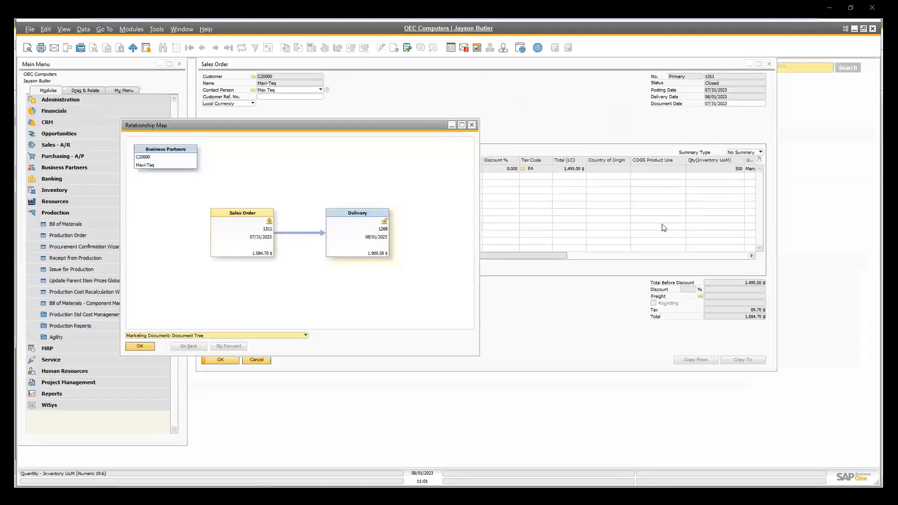
pyautogui.click(471, 124)
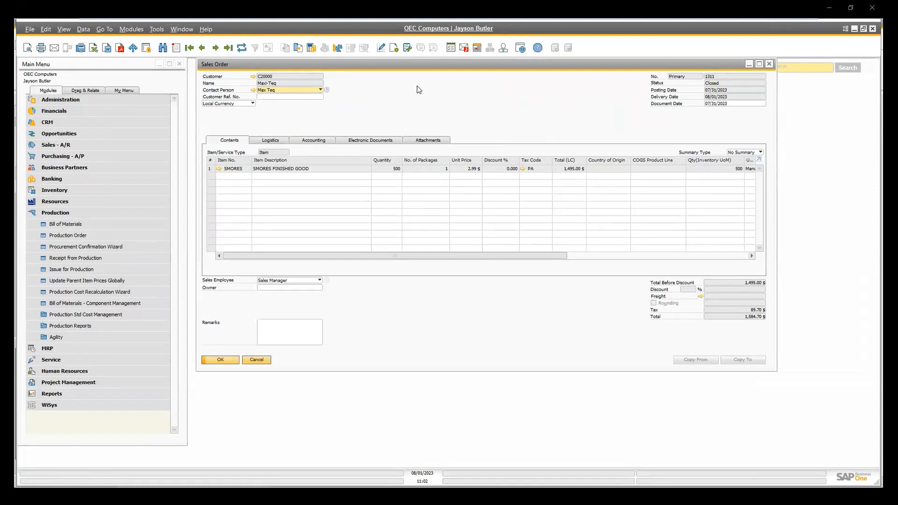
pyautogui.moveTo(521, 19)
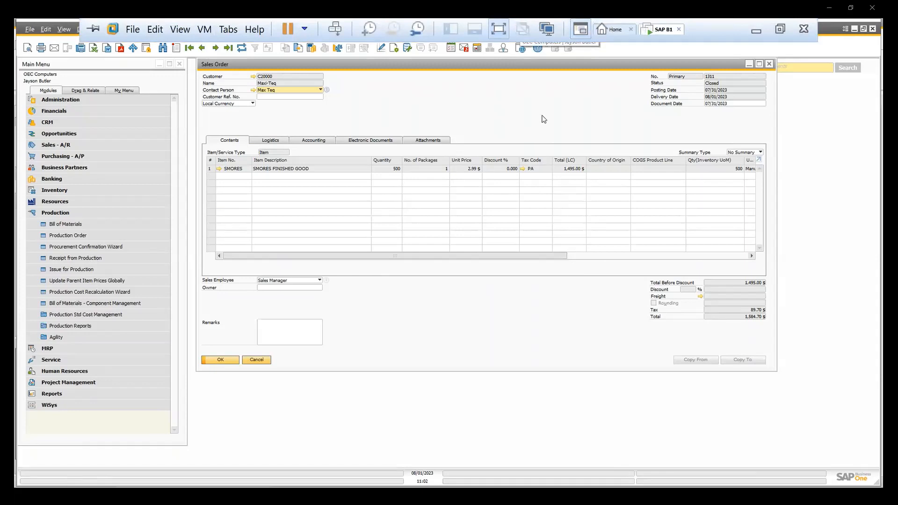